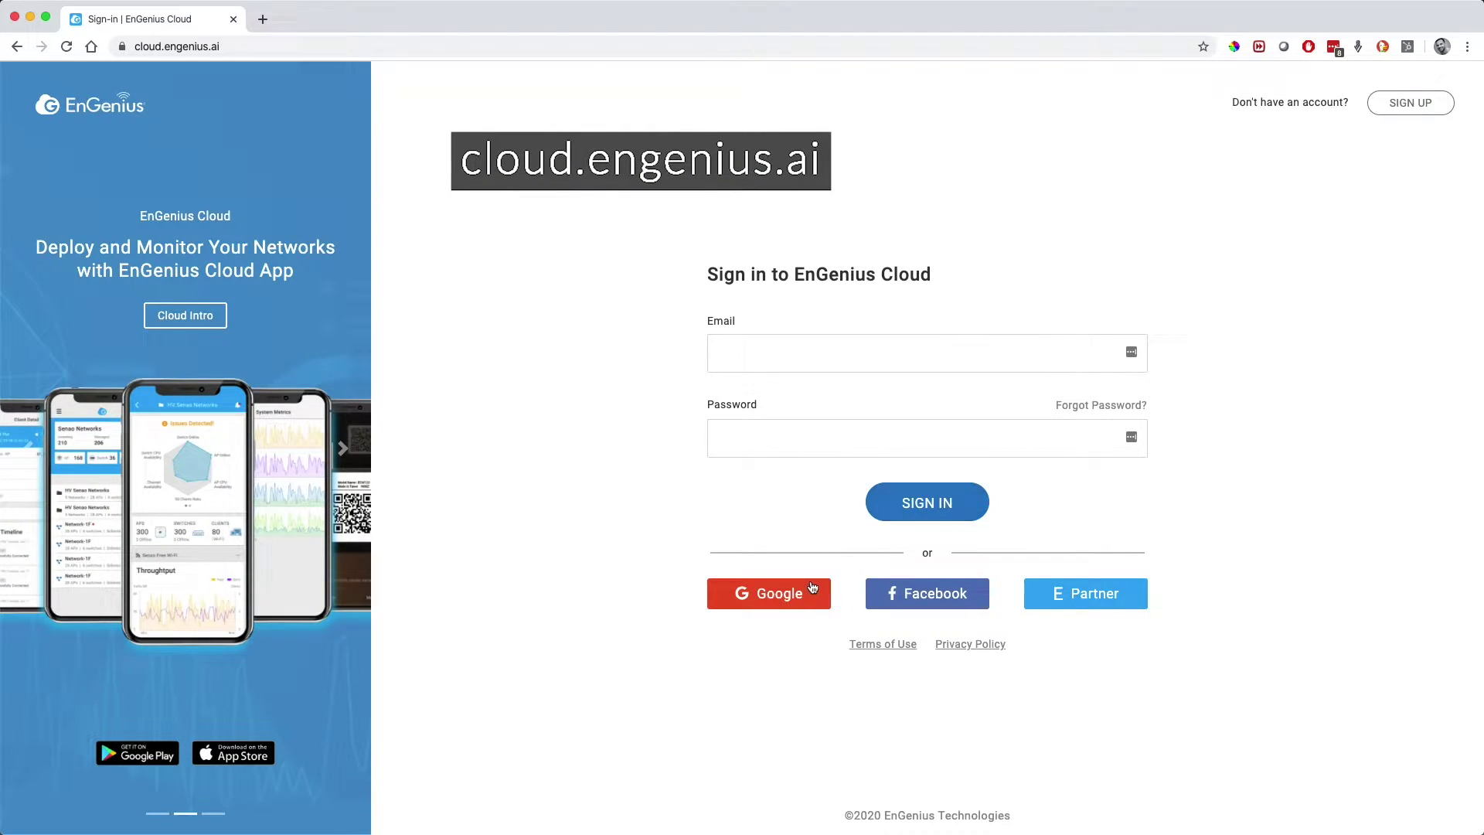
Step: Sign up with a Google account in the US region, agreeing to the Terms of Use
left_click(781, 601)
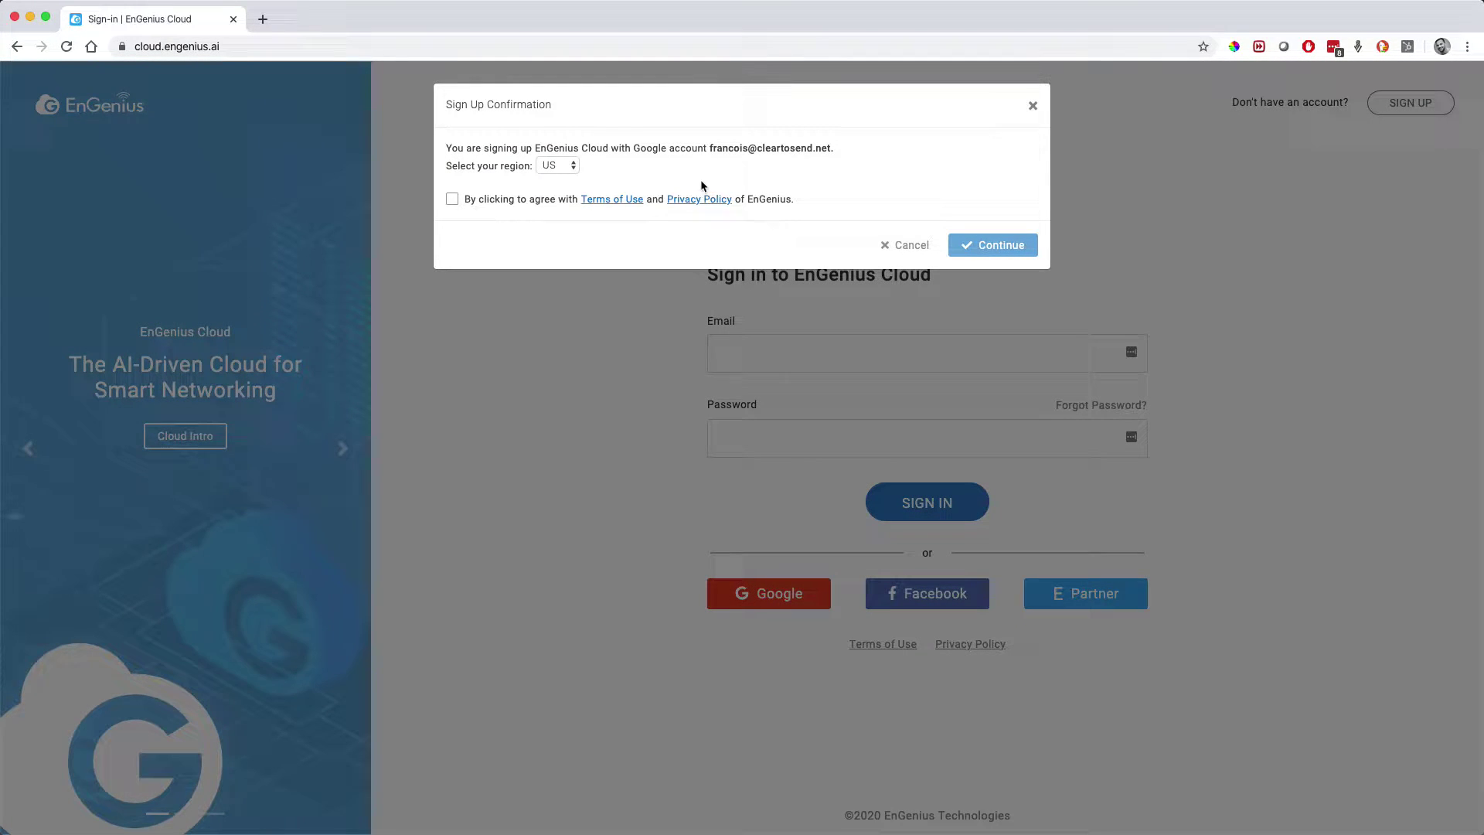
left_click(572, 166)
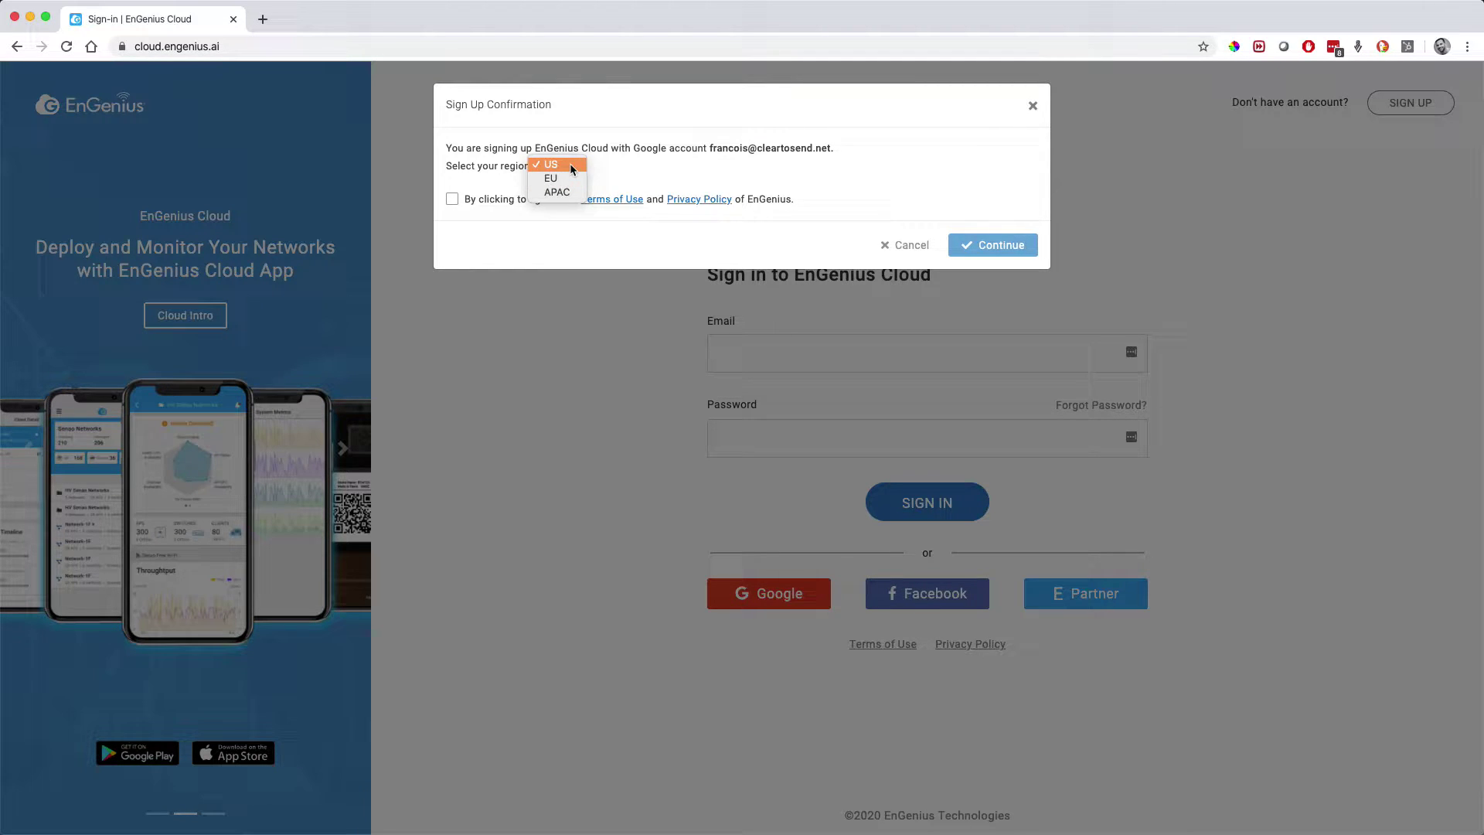
left_click(572, 164)
left_click(452, 199)
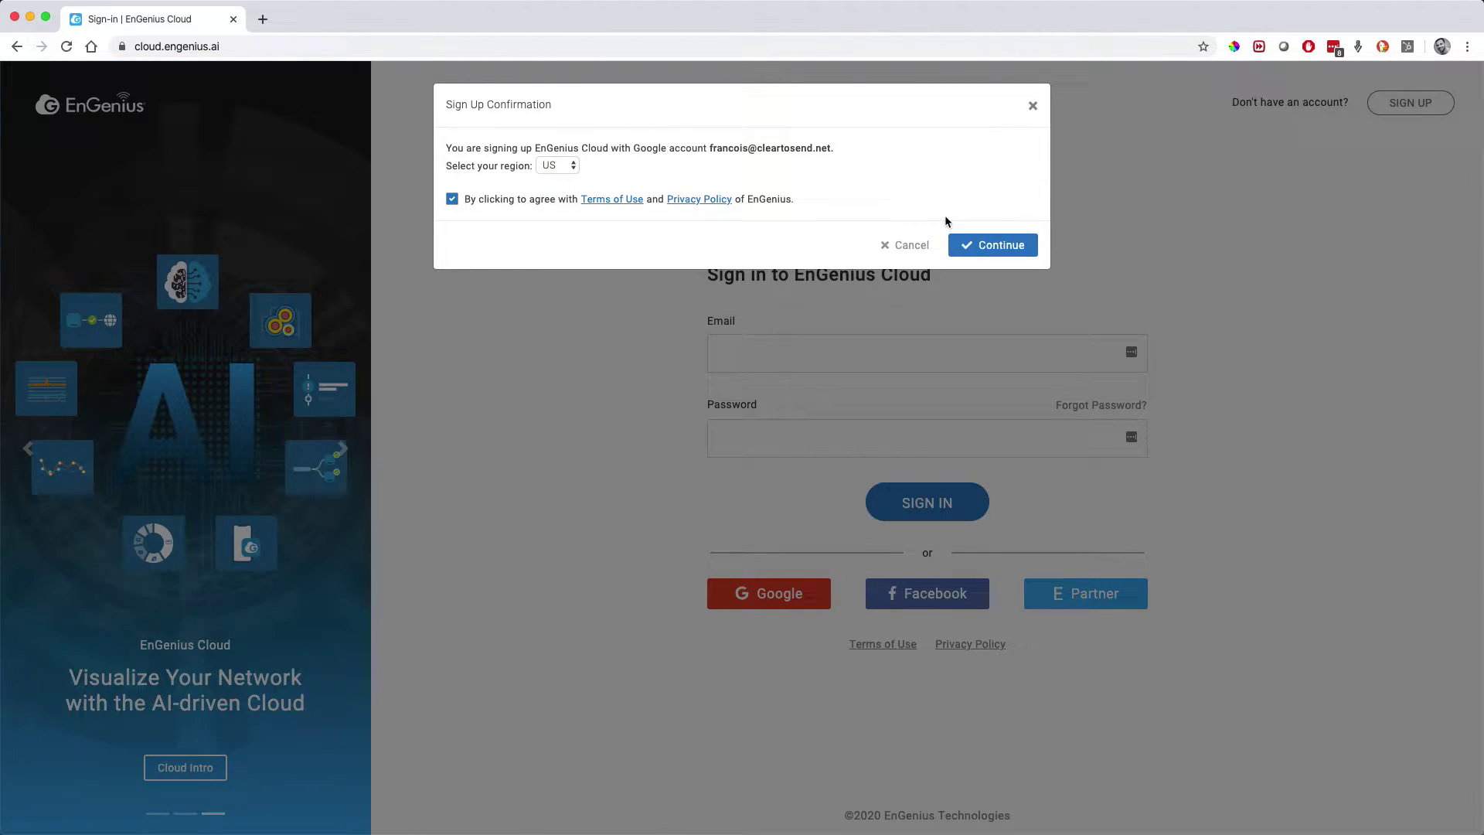
left_click(965, 246)
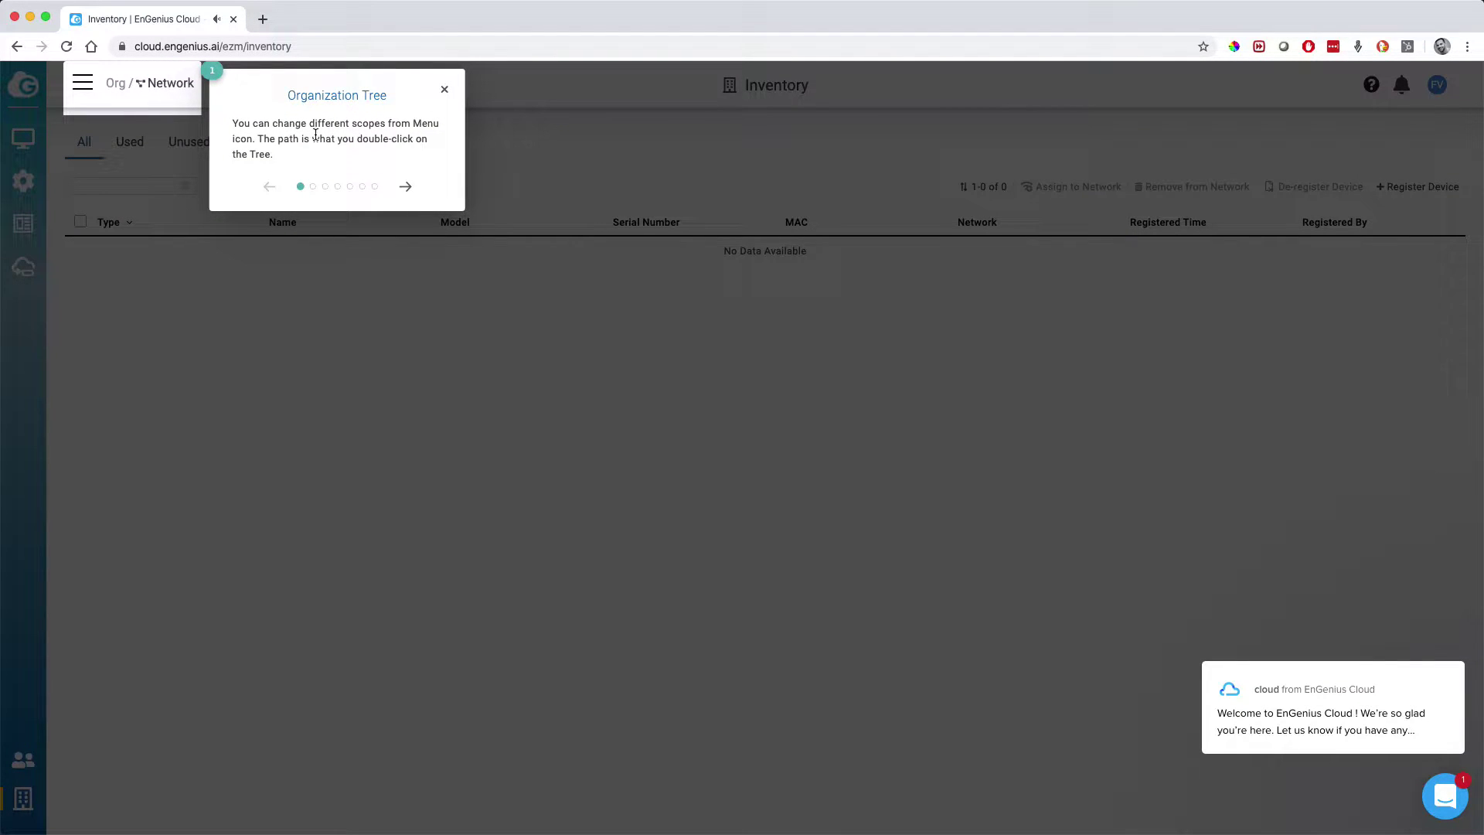
Step: Dismiss the tour and create a new organization named 'Clear To Send'
left_click(445, 92)
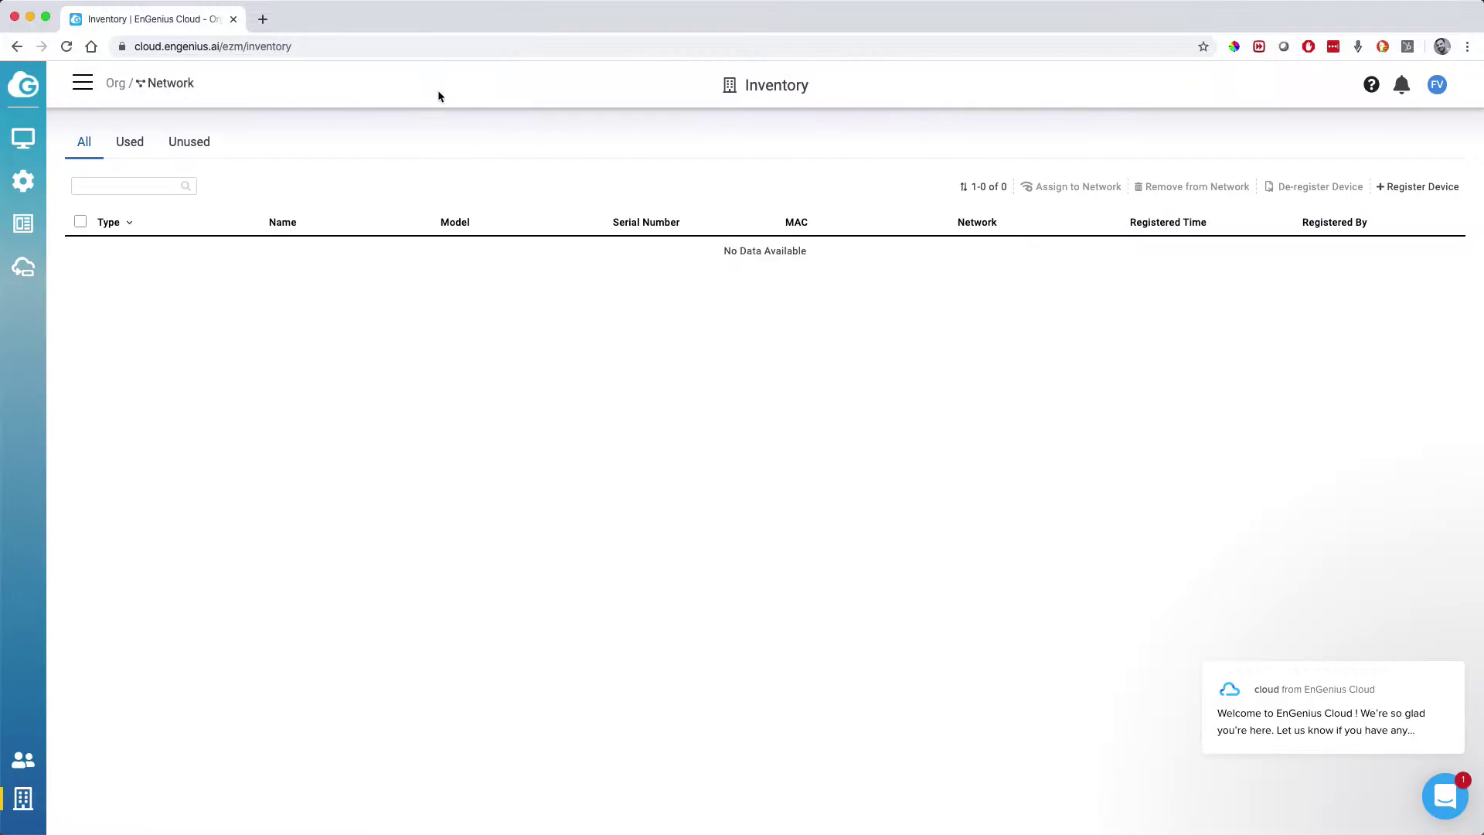
left_click(93, 82)
left_click(327, 132)
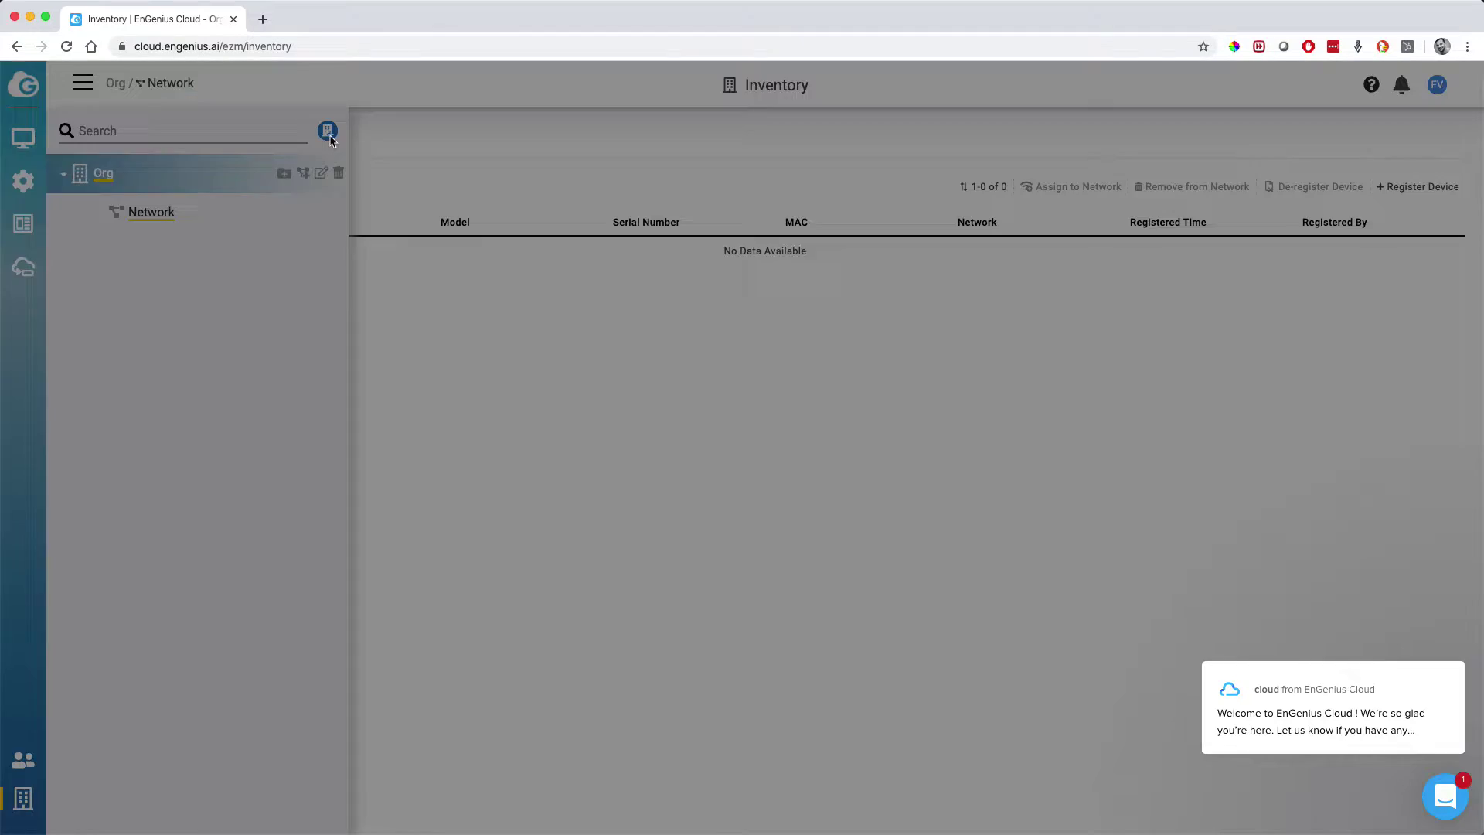
left_click(658, 163)
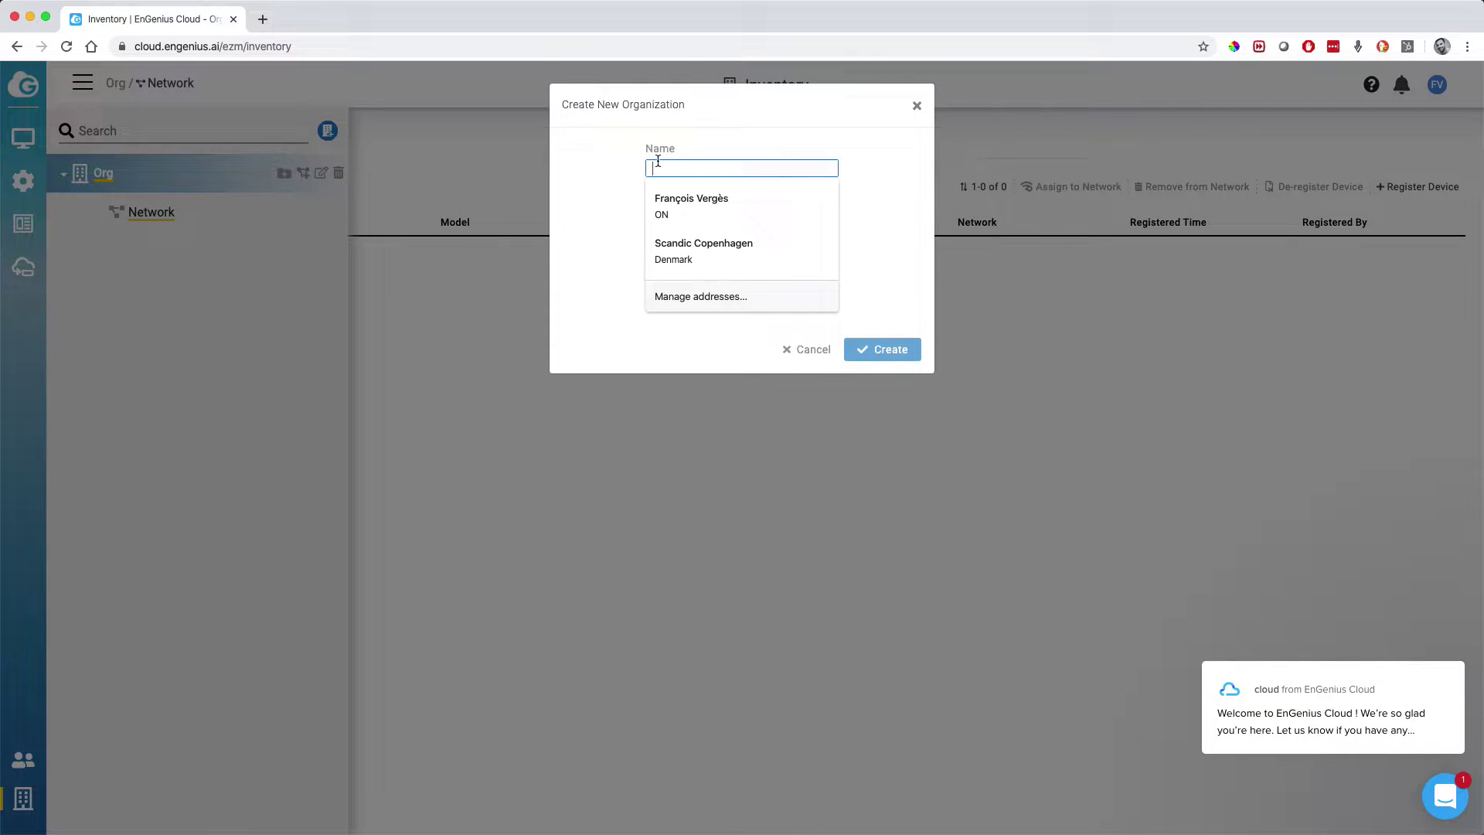
type("Clear To Send")
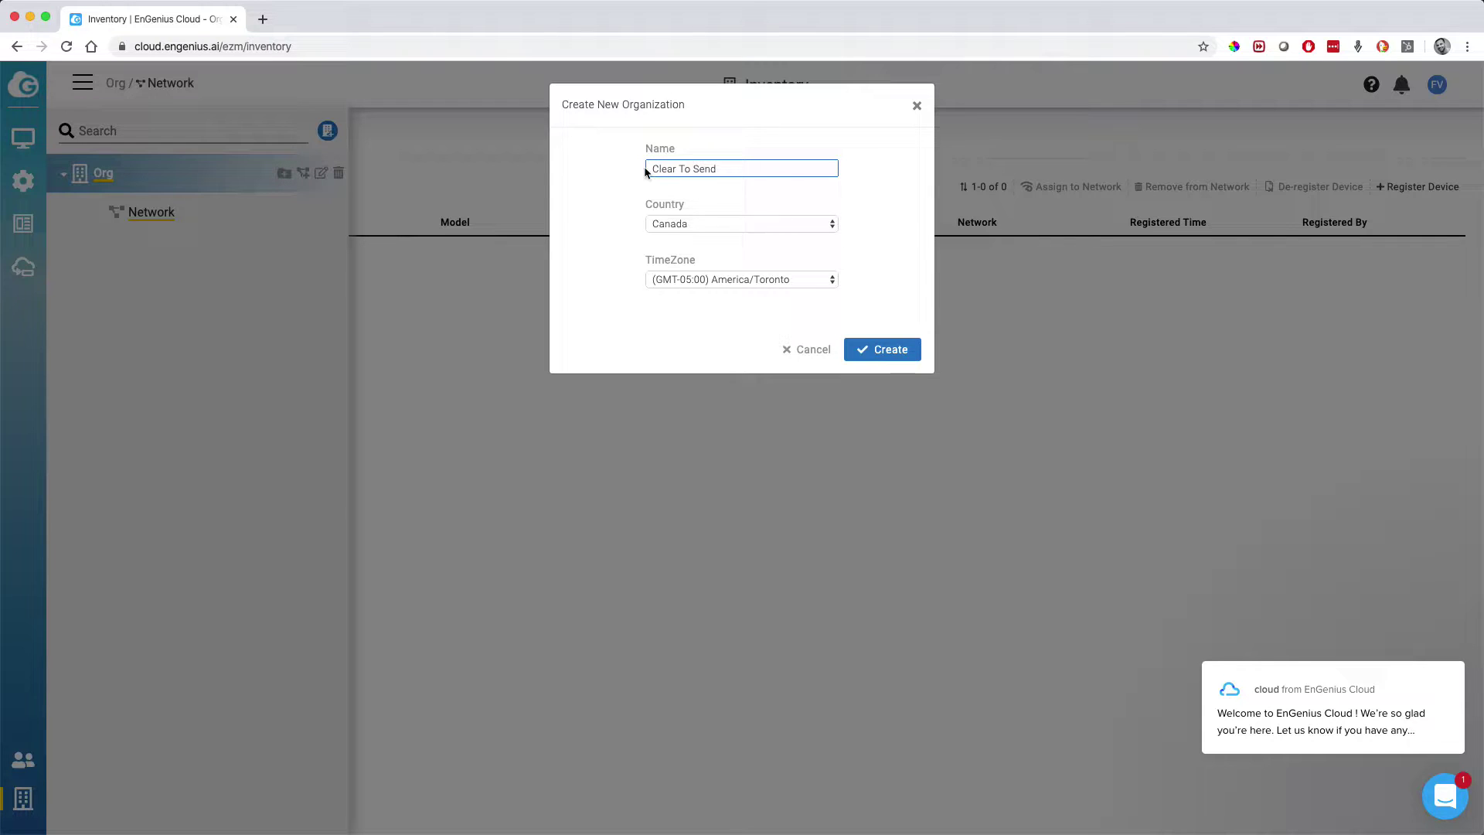
left_click(856, 349)
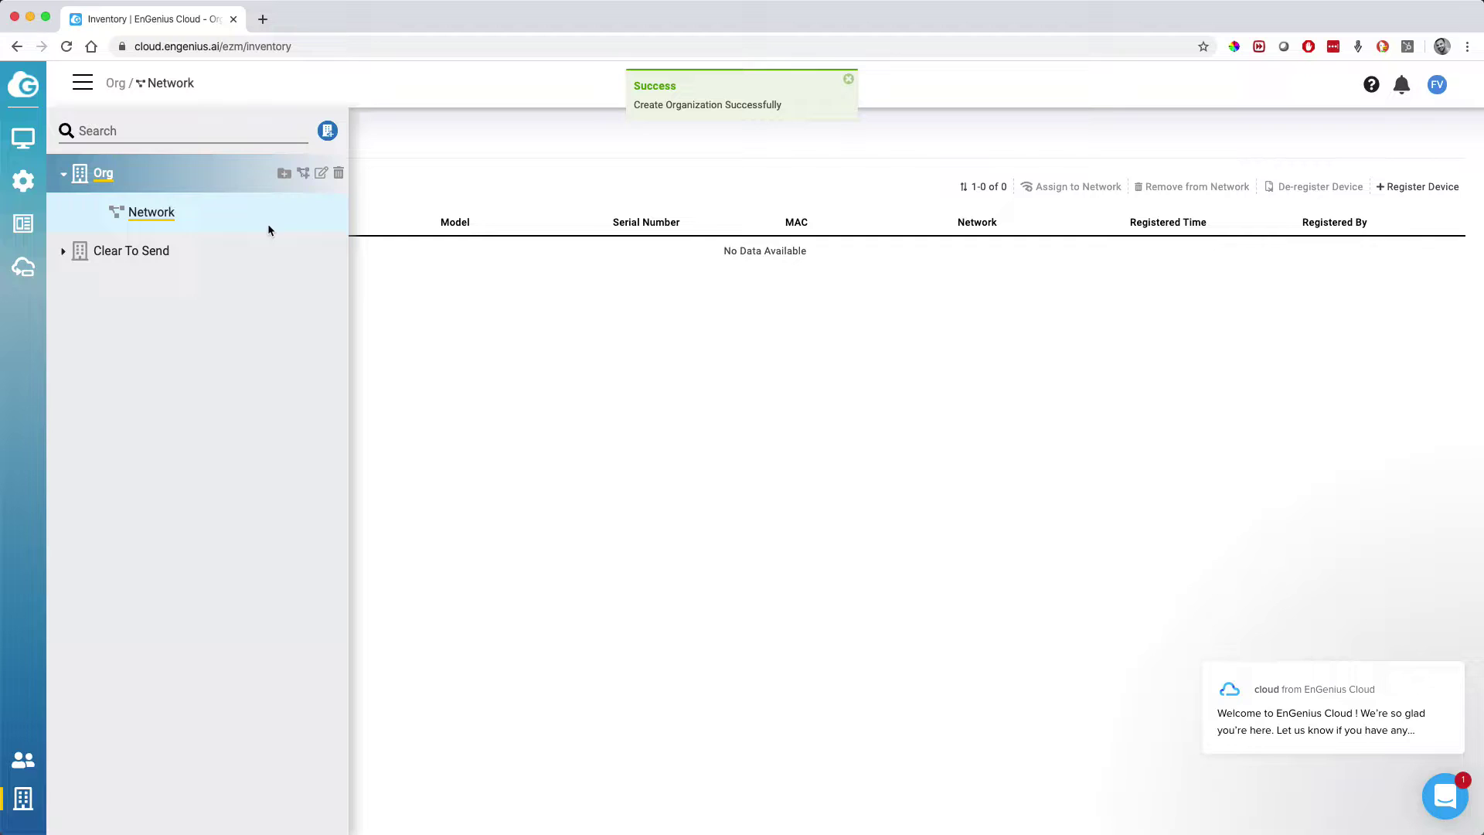
Step: Add a network named 'Clear To Send' under the Clear To Send organization
left_click(271, 243)
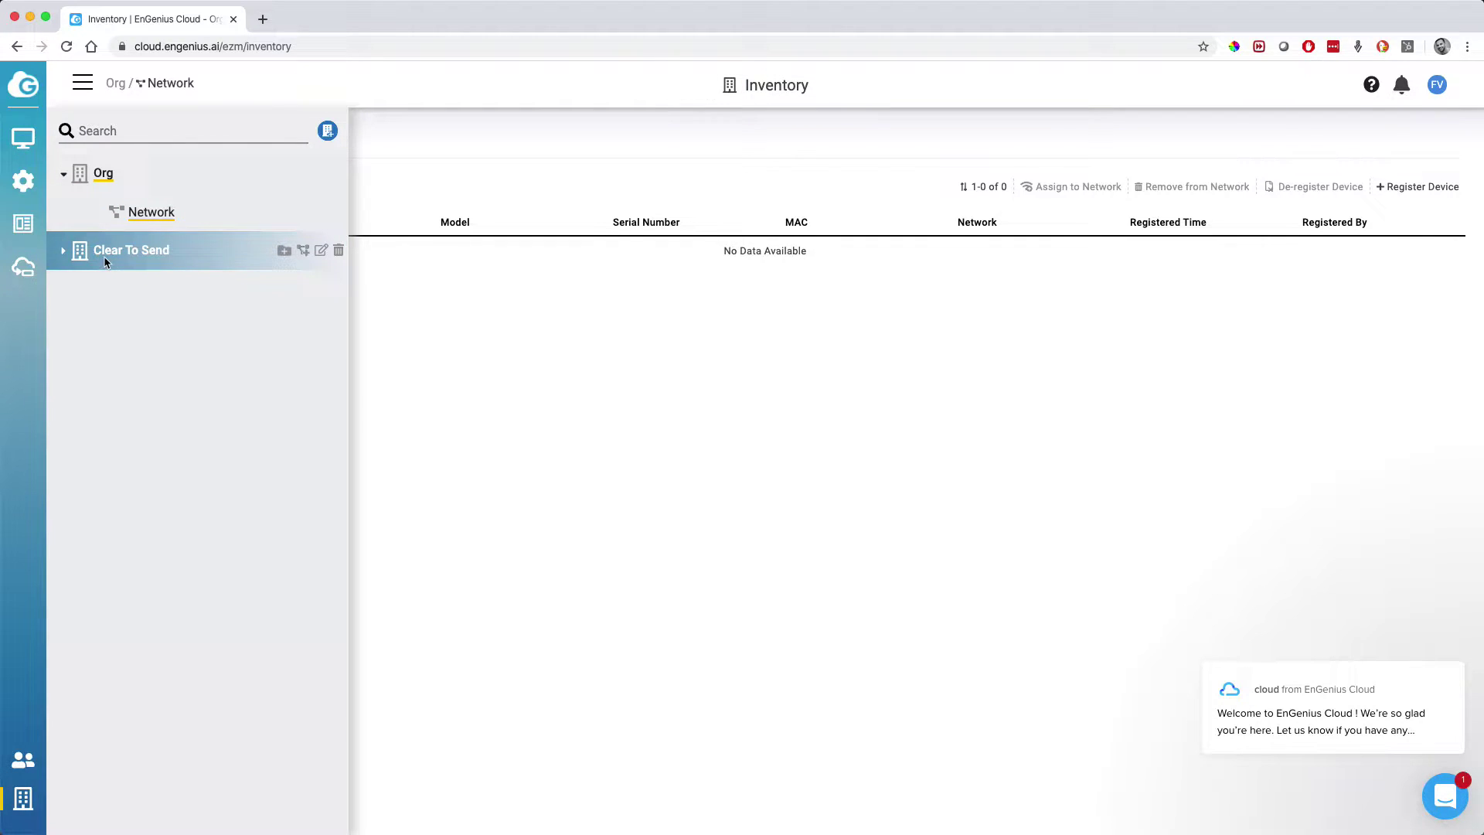
left_click(304, 249)
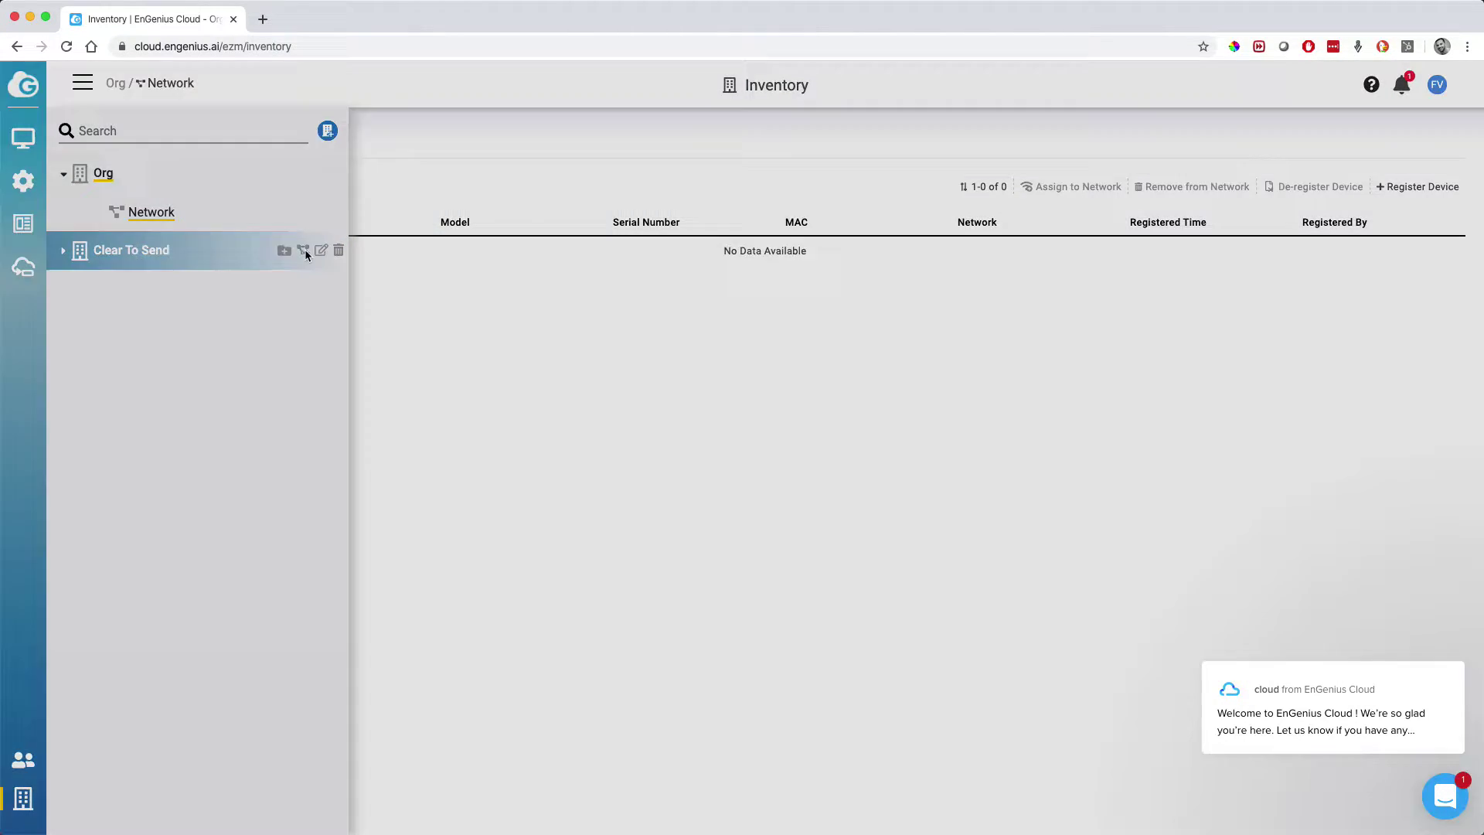
left_click(685, 167)
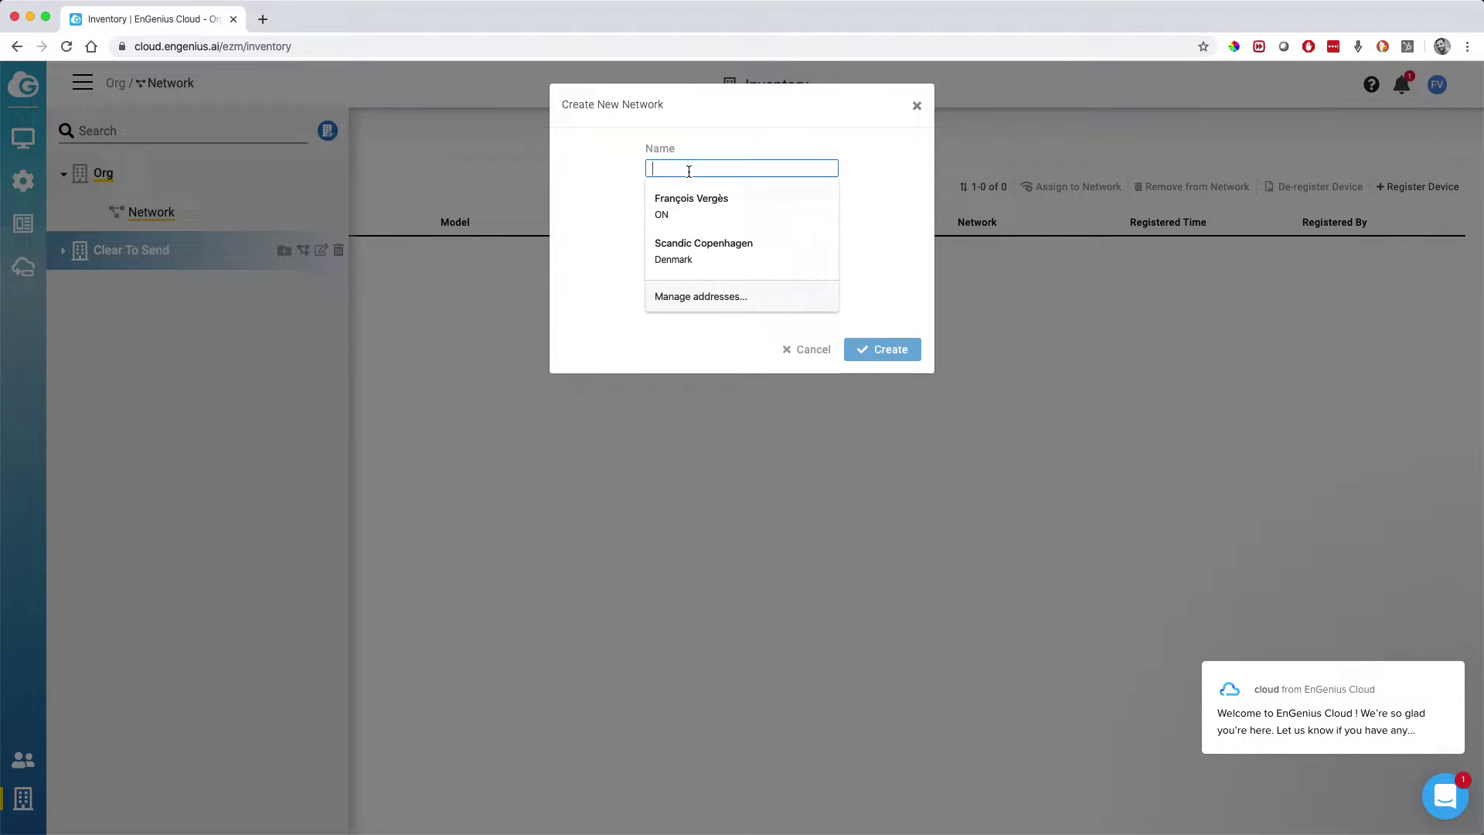
type("Clear To S")
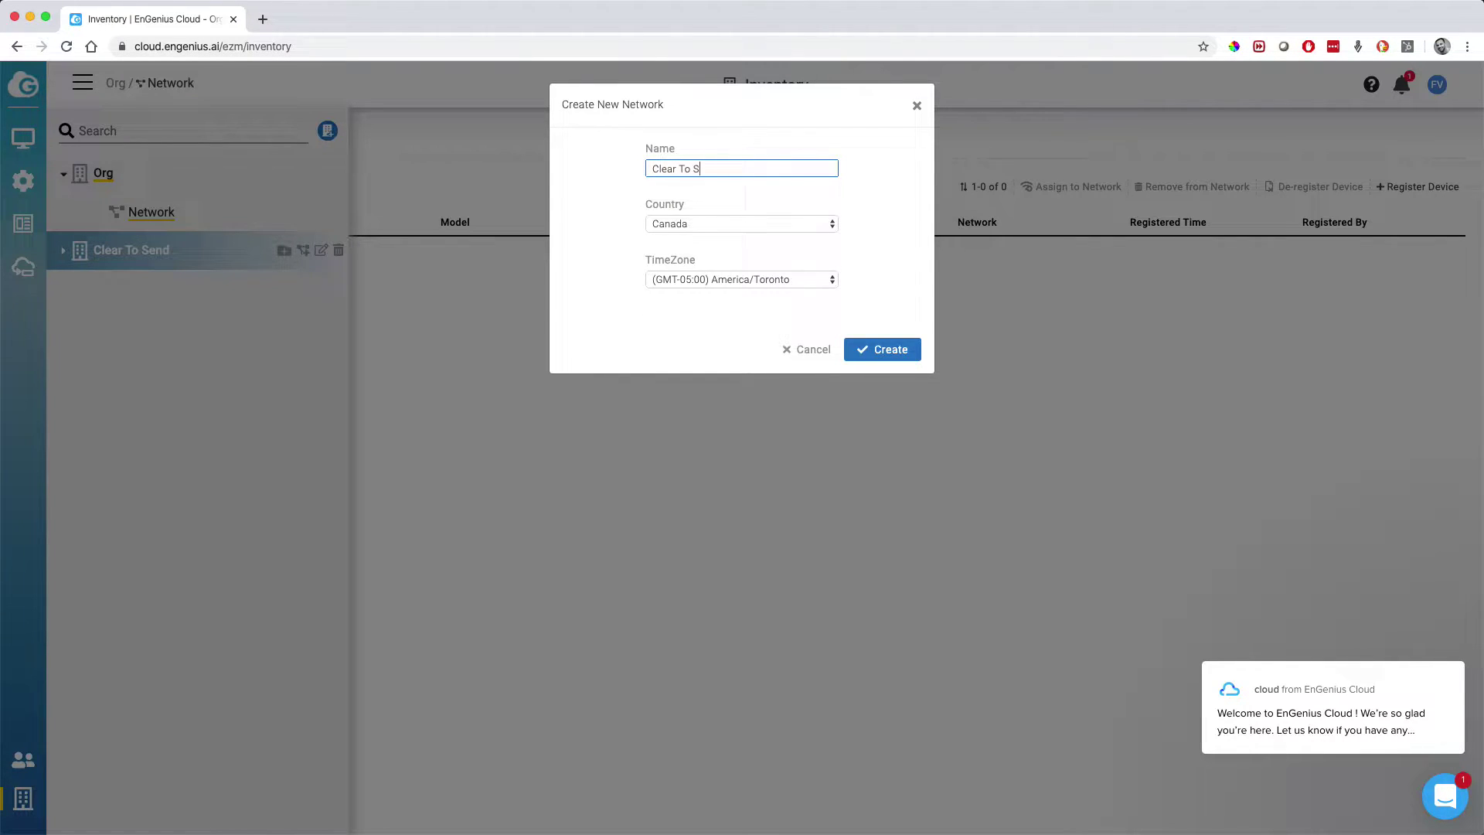
type("ne")
type("end")
left_click(881, 350)
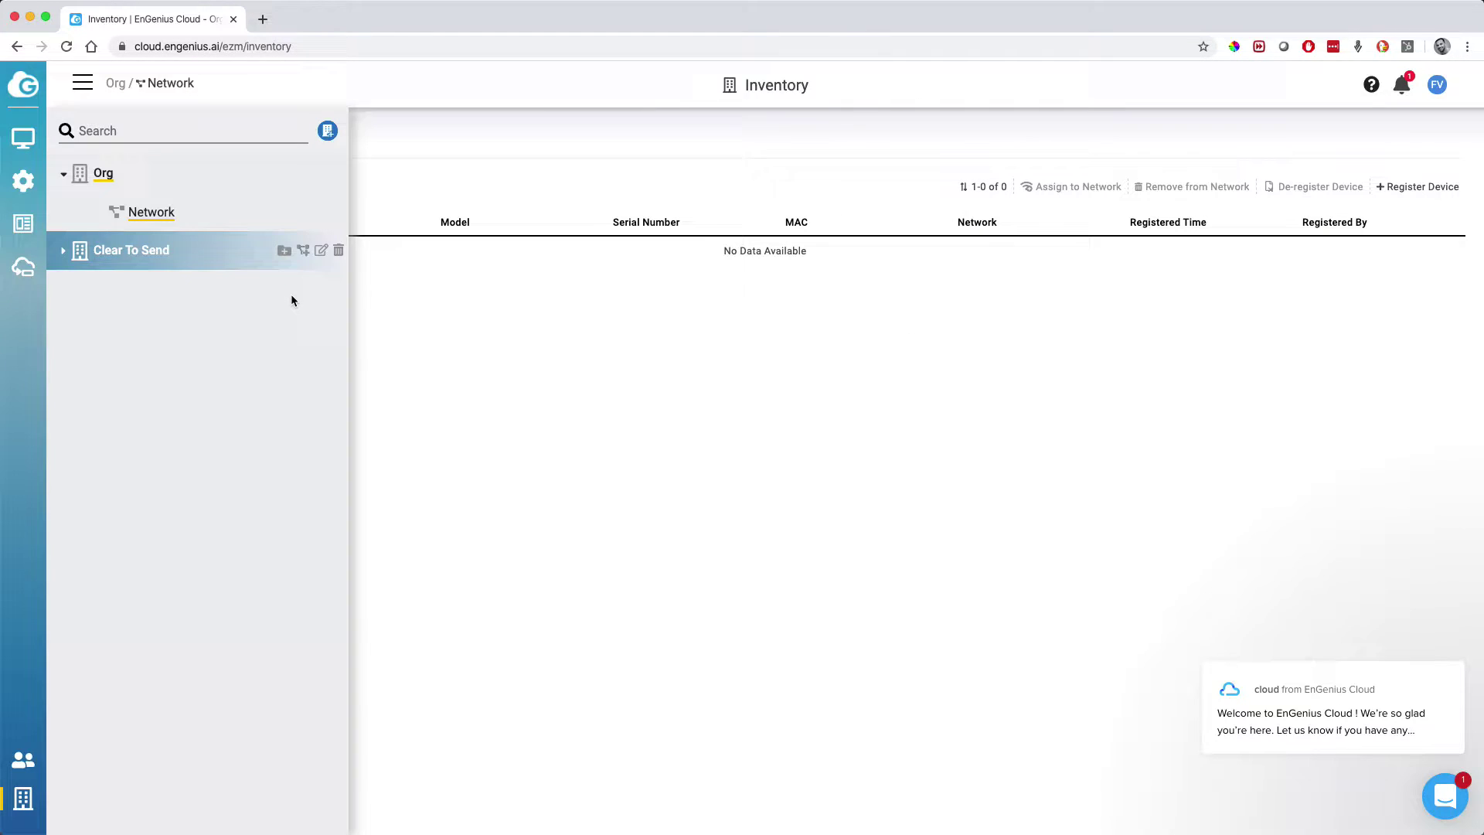
Step: Delete the default 'Org' organization and confirm the deletion
left_click(62, 250)
left_click(242, 239)
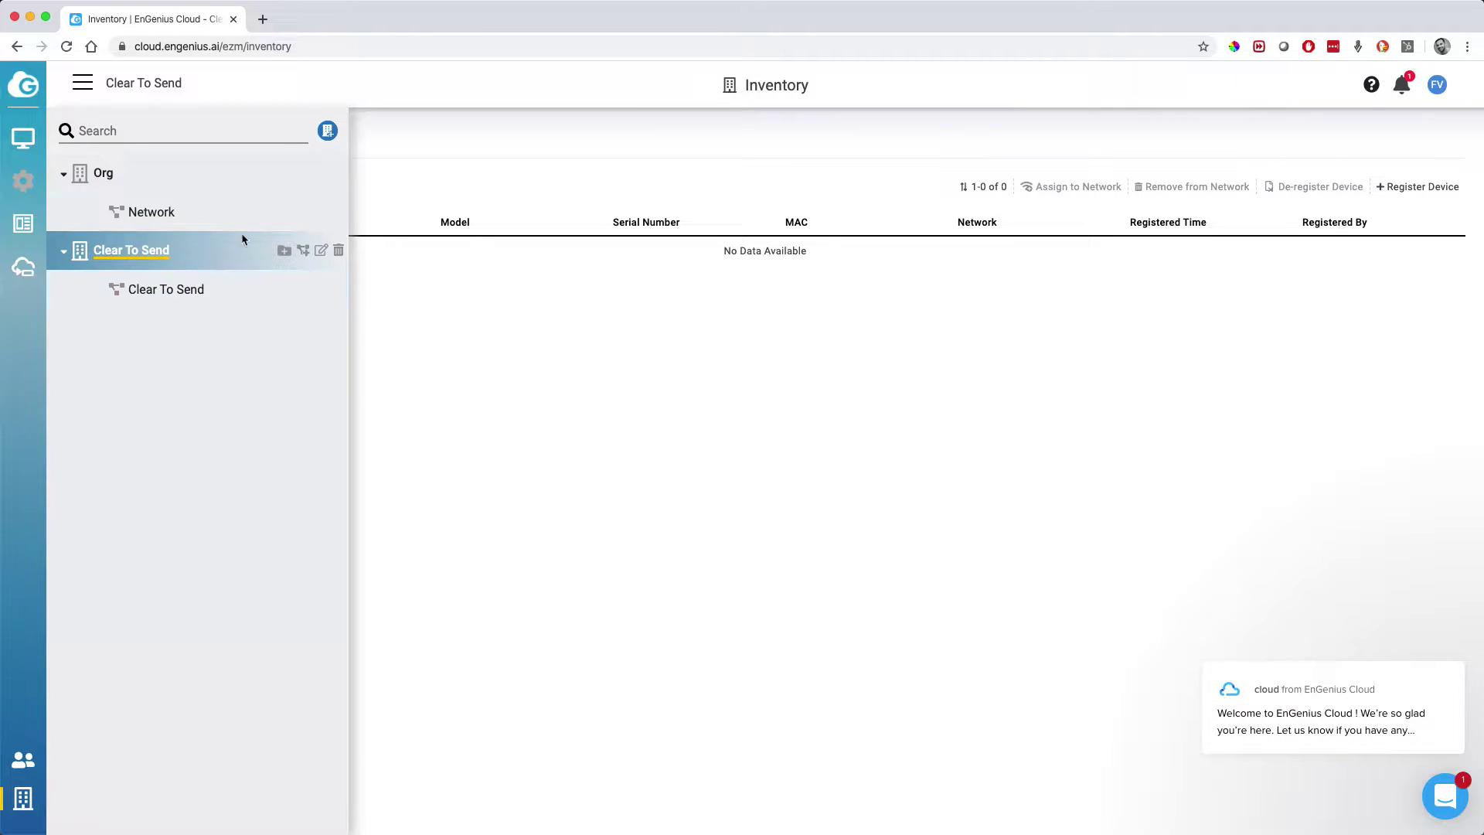
left_click(328, 170)
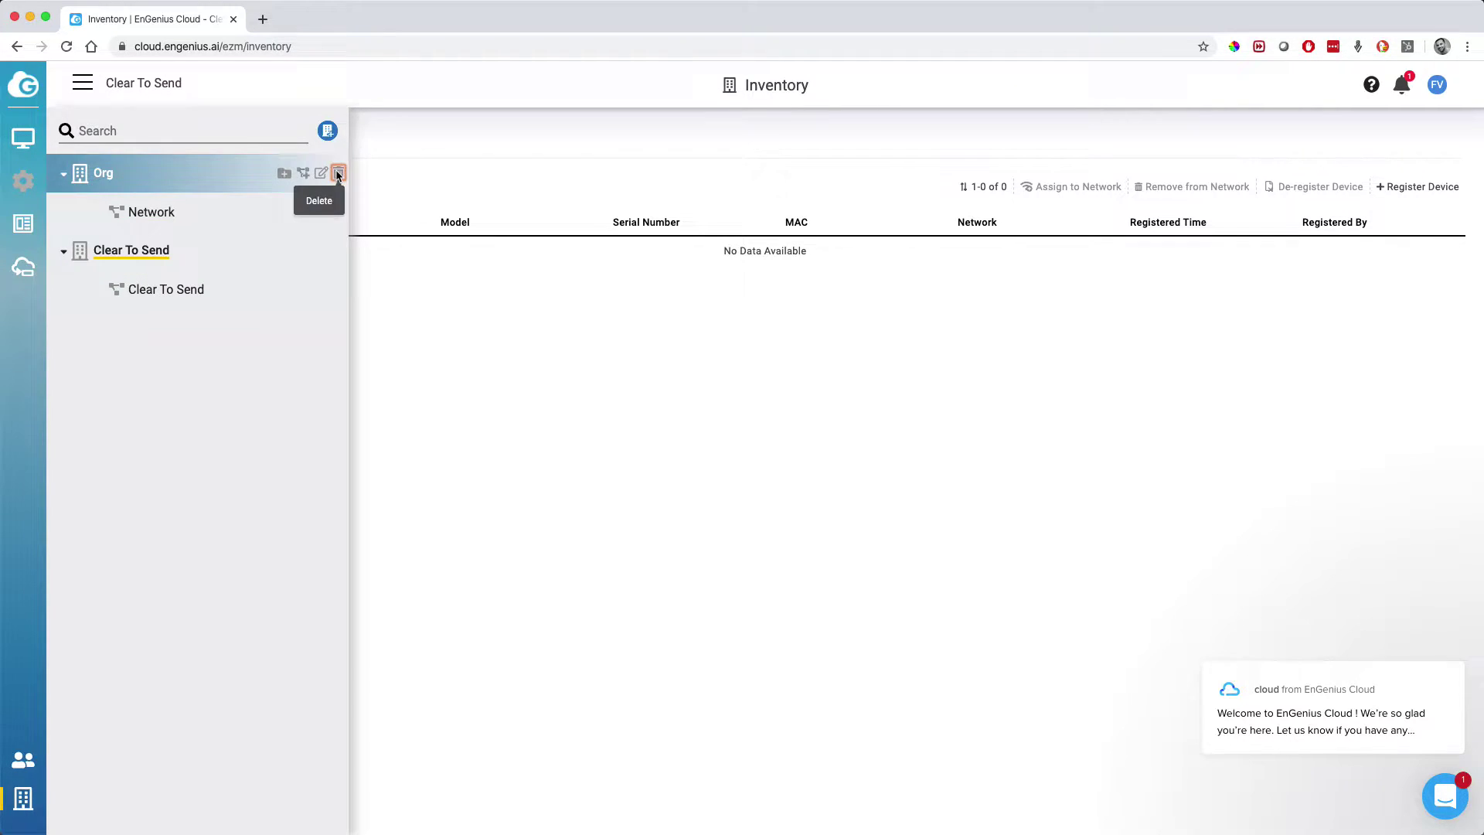
left_click(338, 173)
left_click(918, 197)
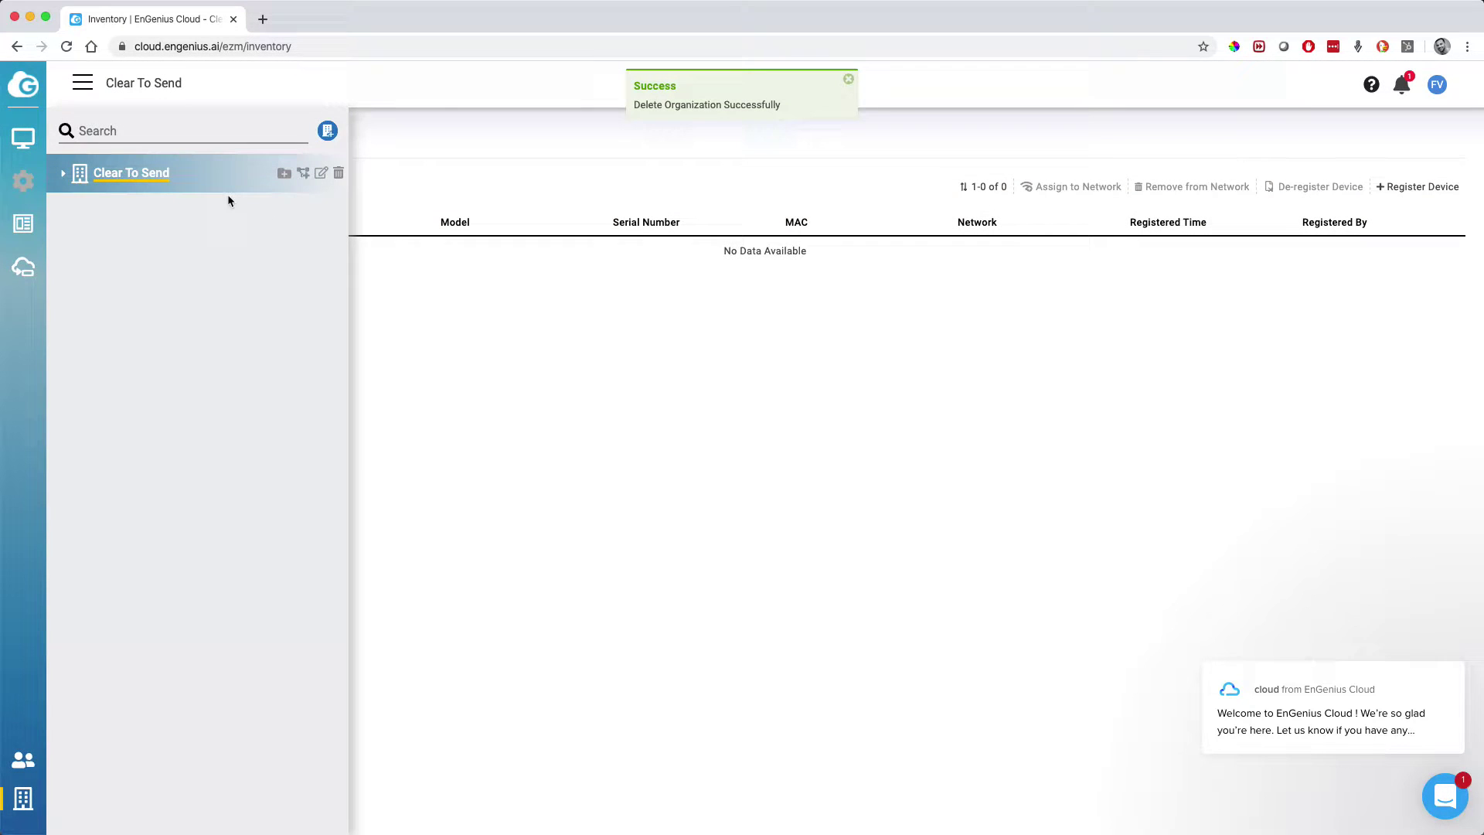
Step: Add a hierarchy folder 'Francois Recording Studio' under Clear To Send
left_click(77, 174)
left_click(284, 175)
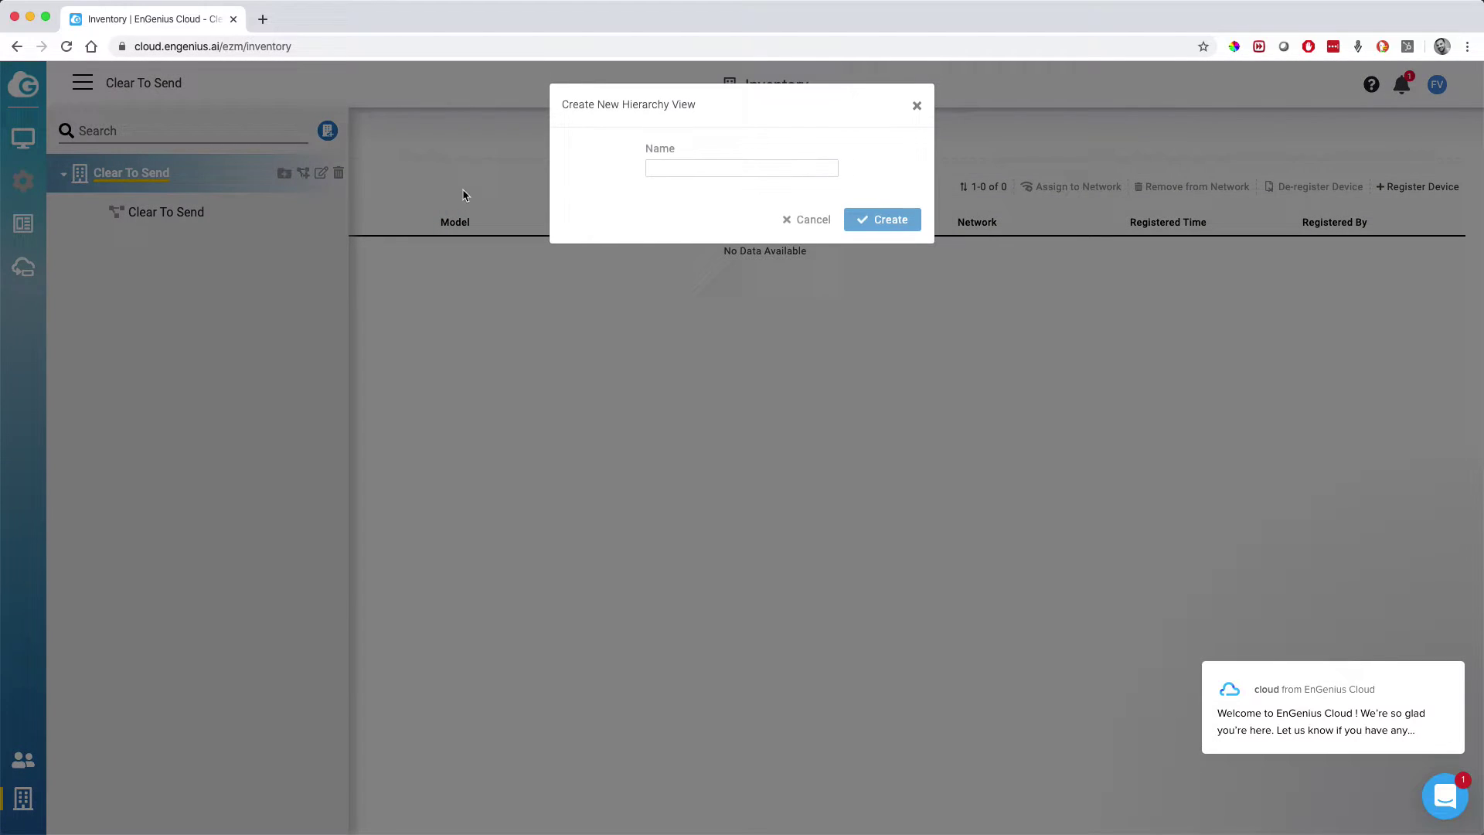
left_click(685, 164)
type("F")
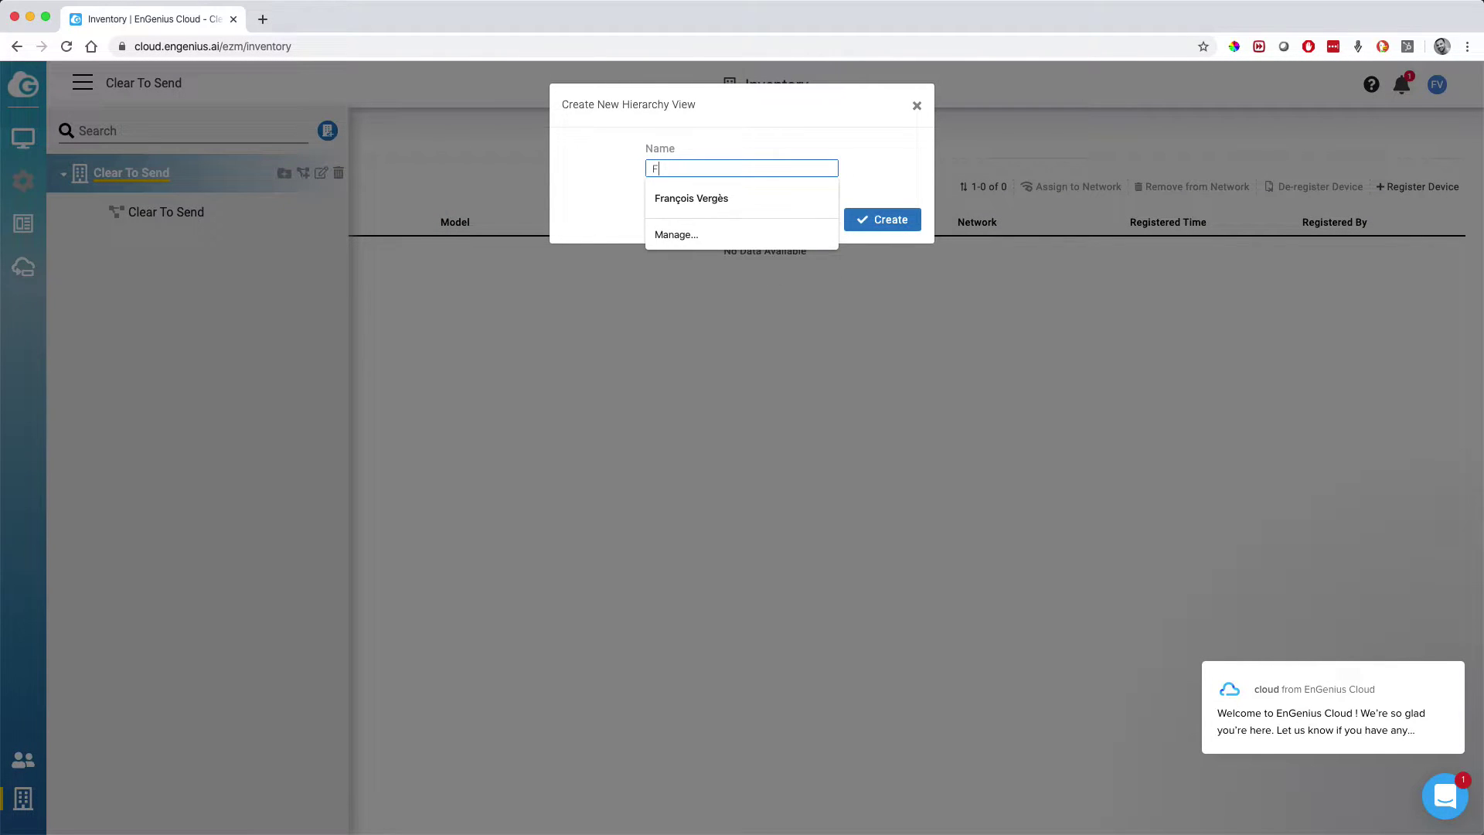
type("rancois Record")
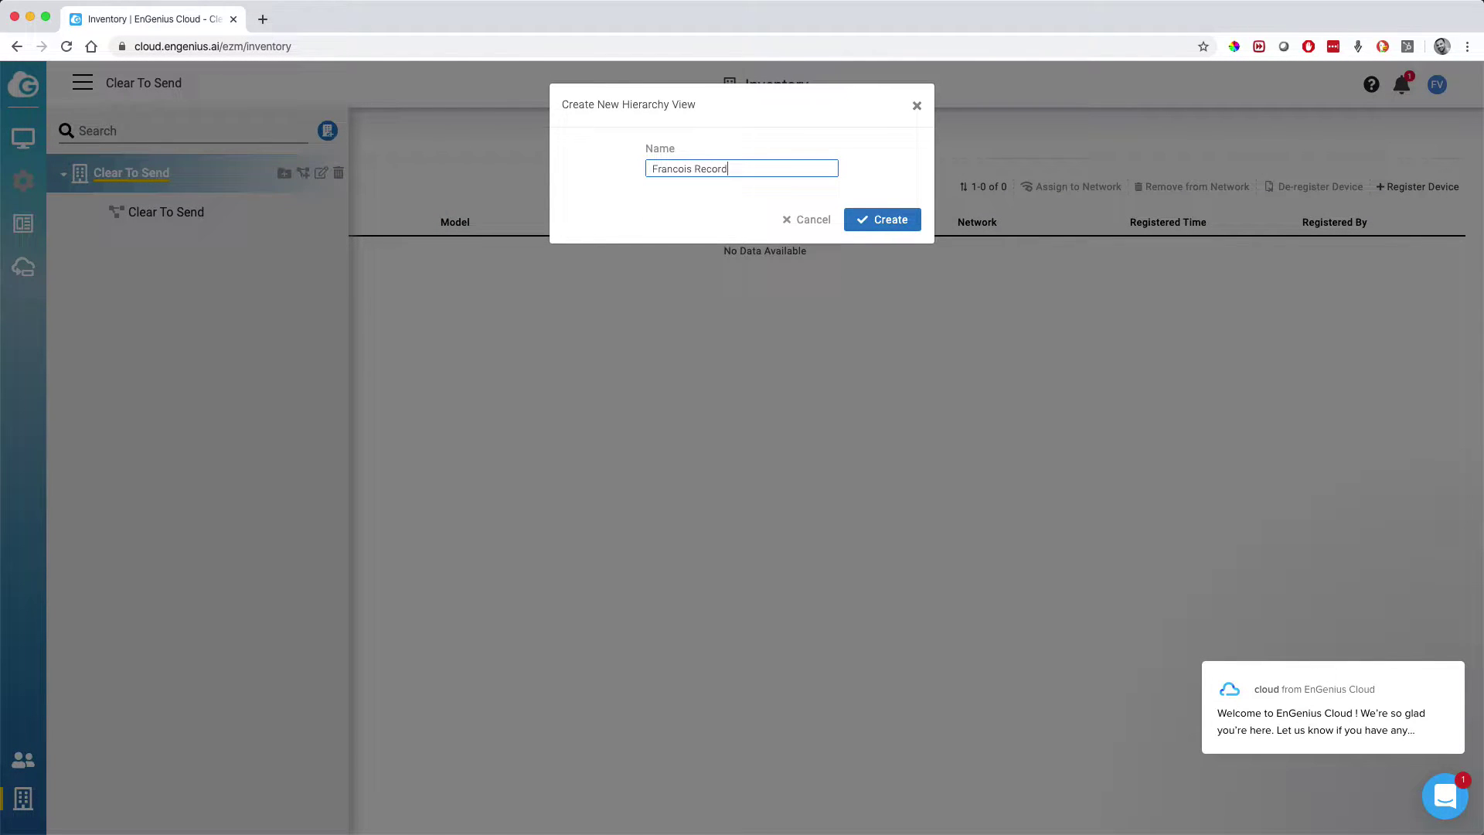
type("ing Studio")
left_click(891, 218)
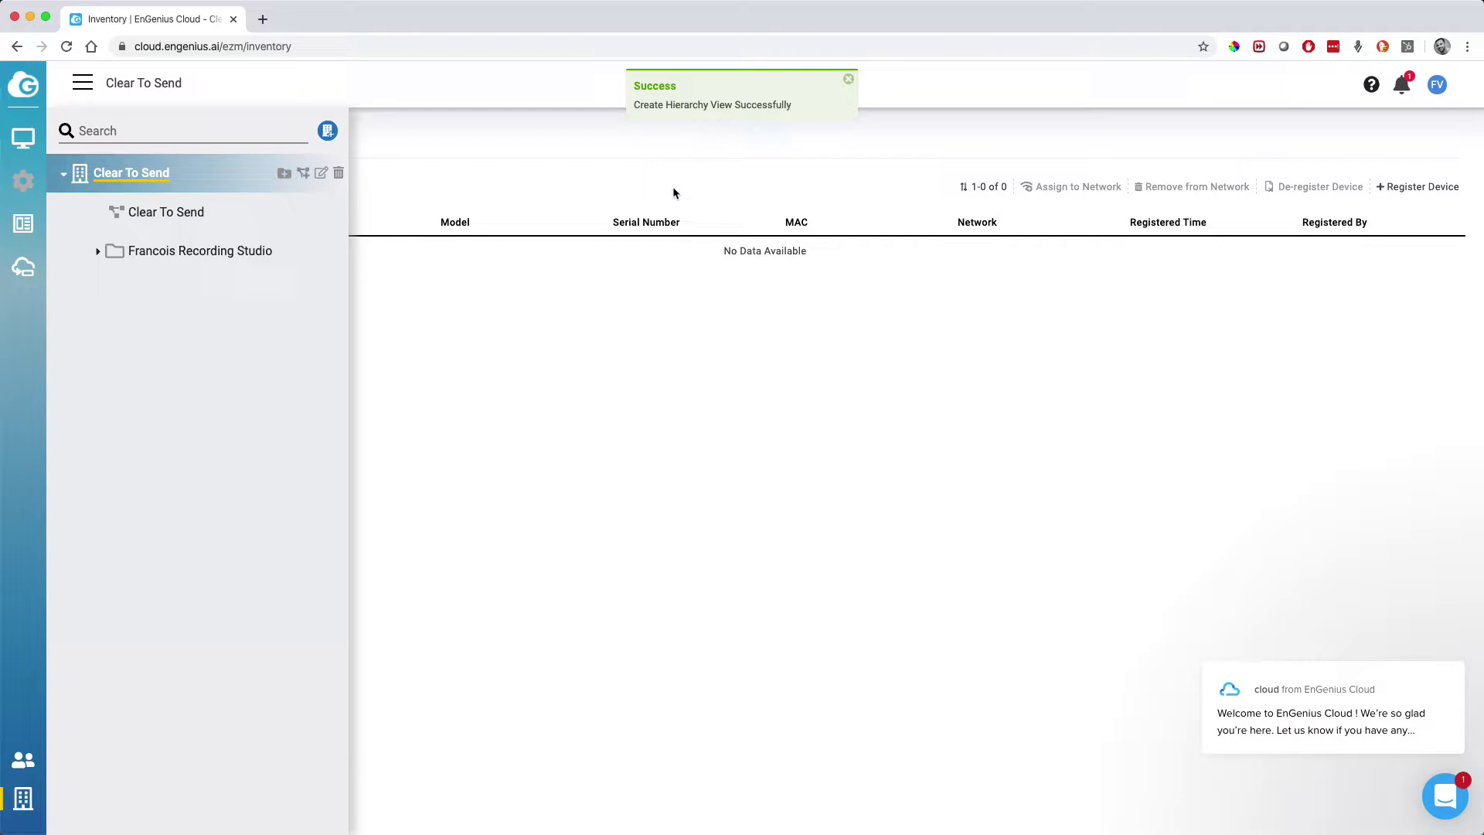
Step: Add a second folder 'Rowell Recording Studio' and open the Clear To Send network
left_click(283, 173)
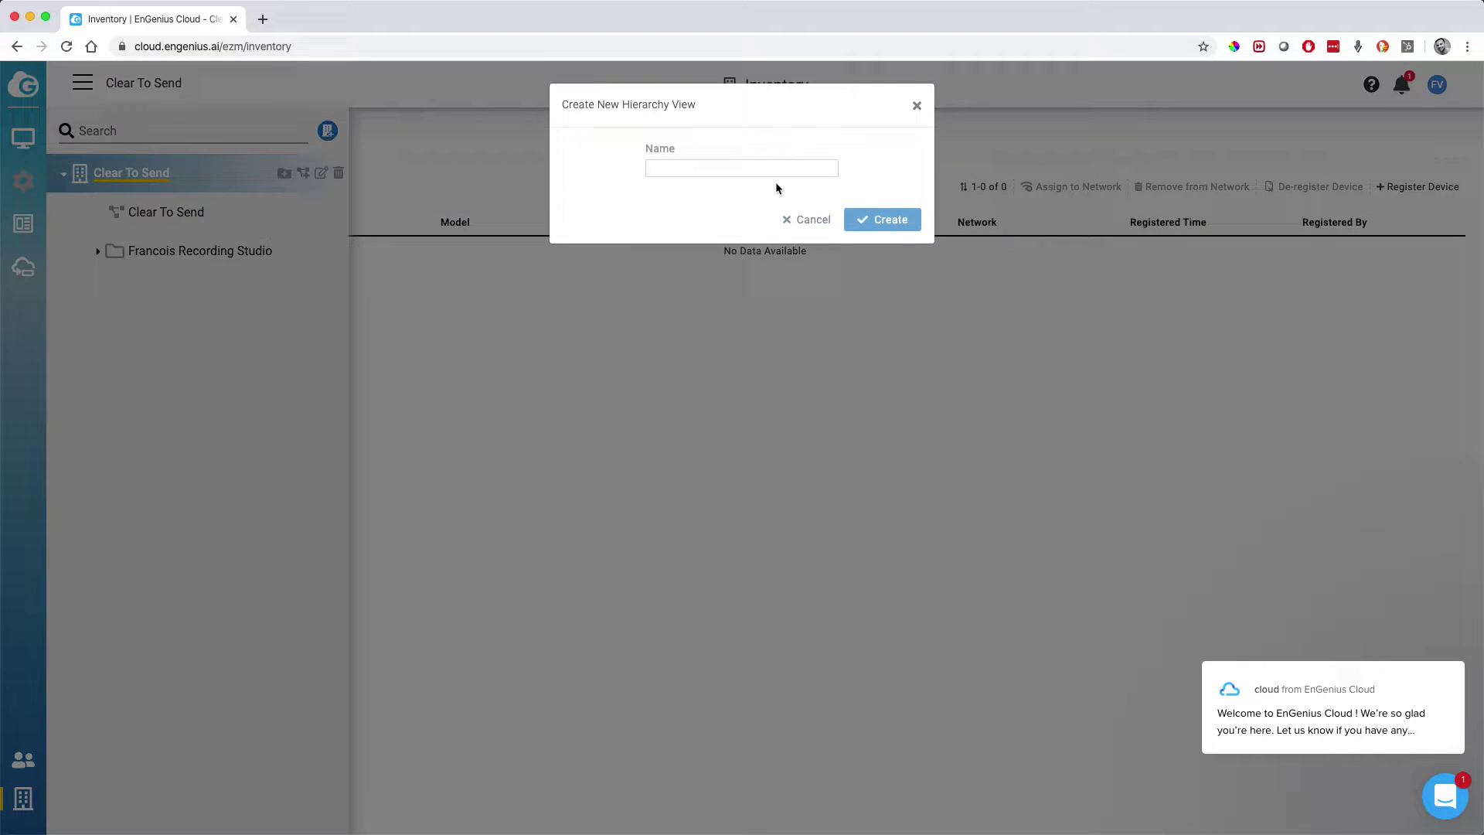
left_click(774, 170)
type("R")
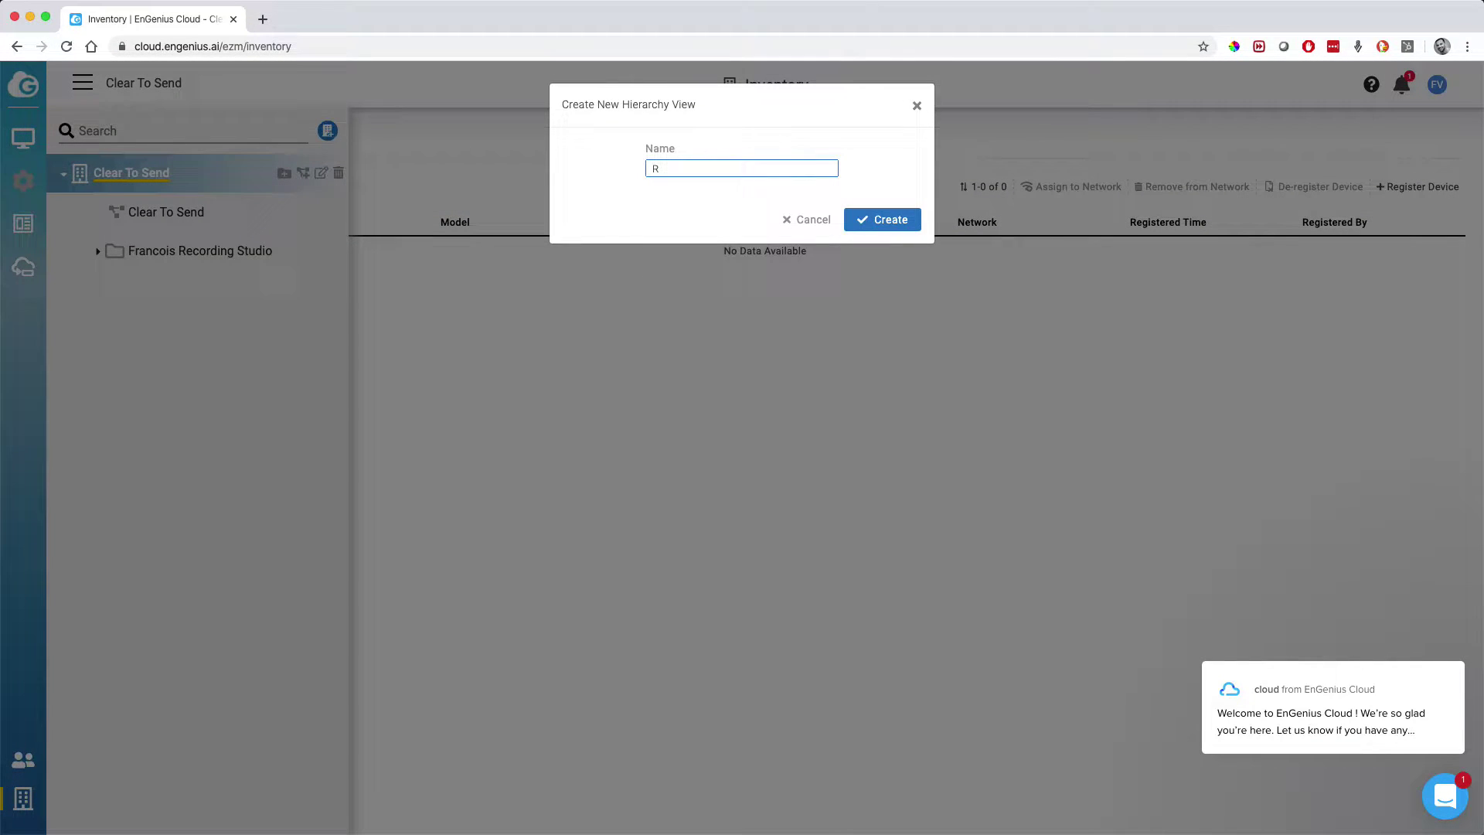
type("owell Recod")
type("ding Studio")
left_click(912, 218)
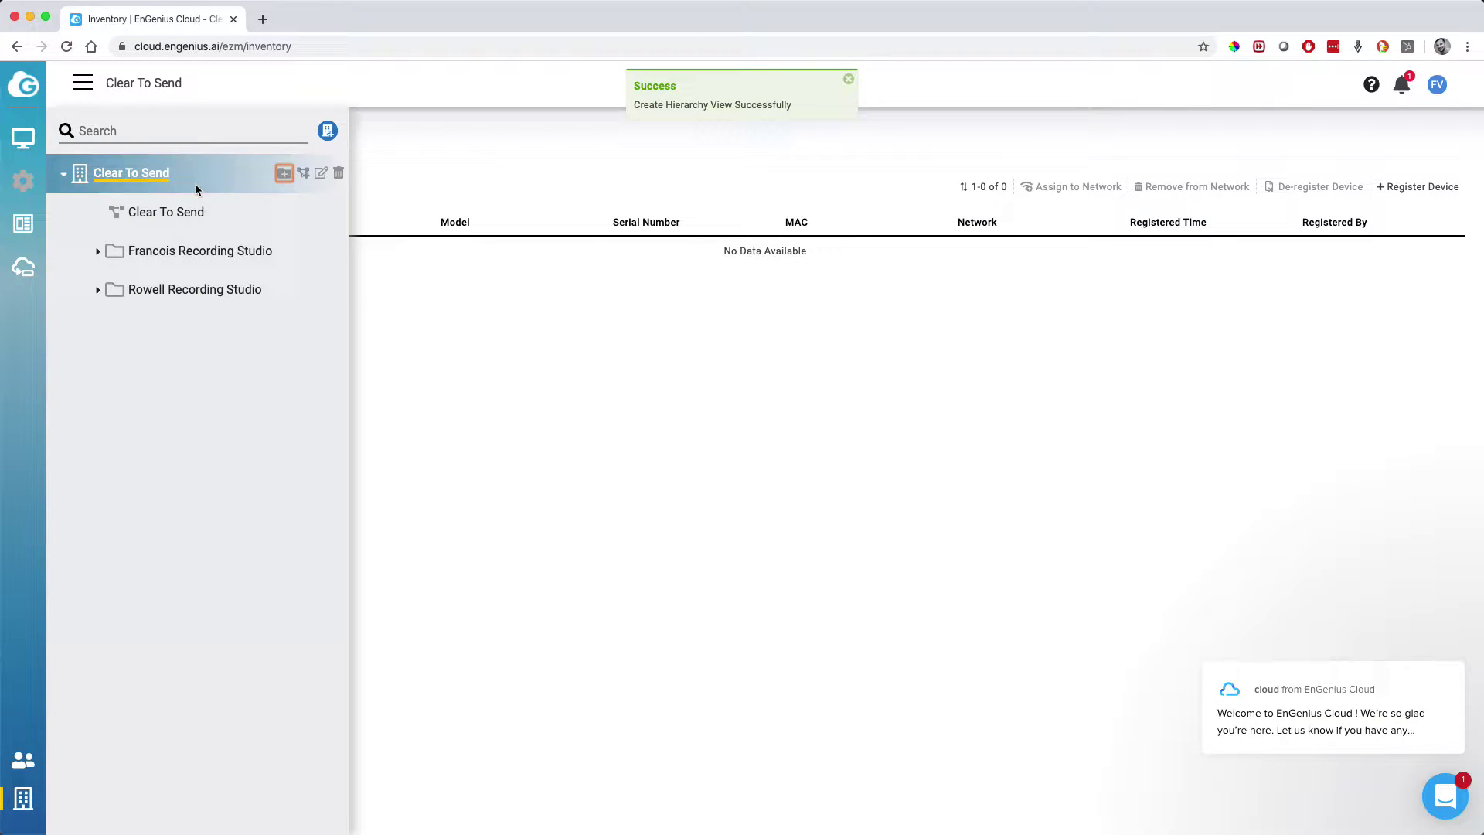
left_click(201, 212)
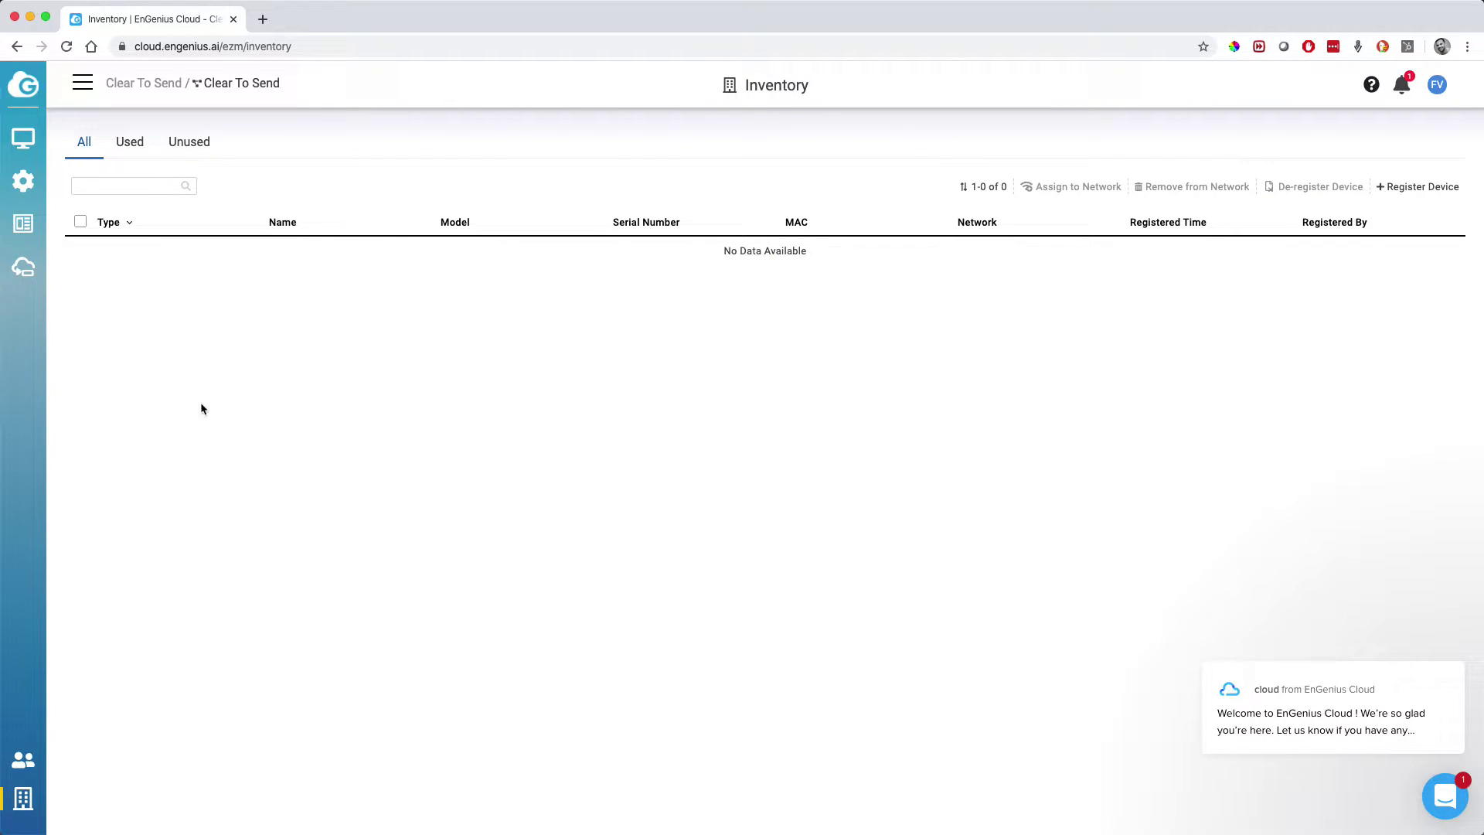
Step: Navigate through the organization inventory to the Team Members list
left_click(33, 801)
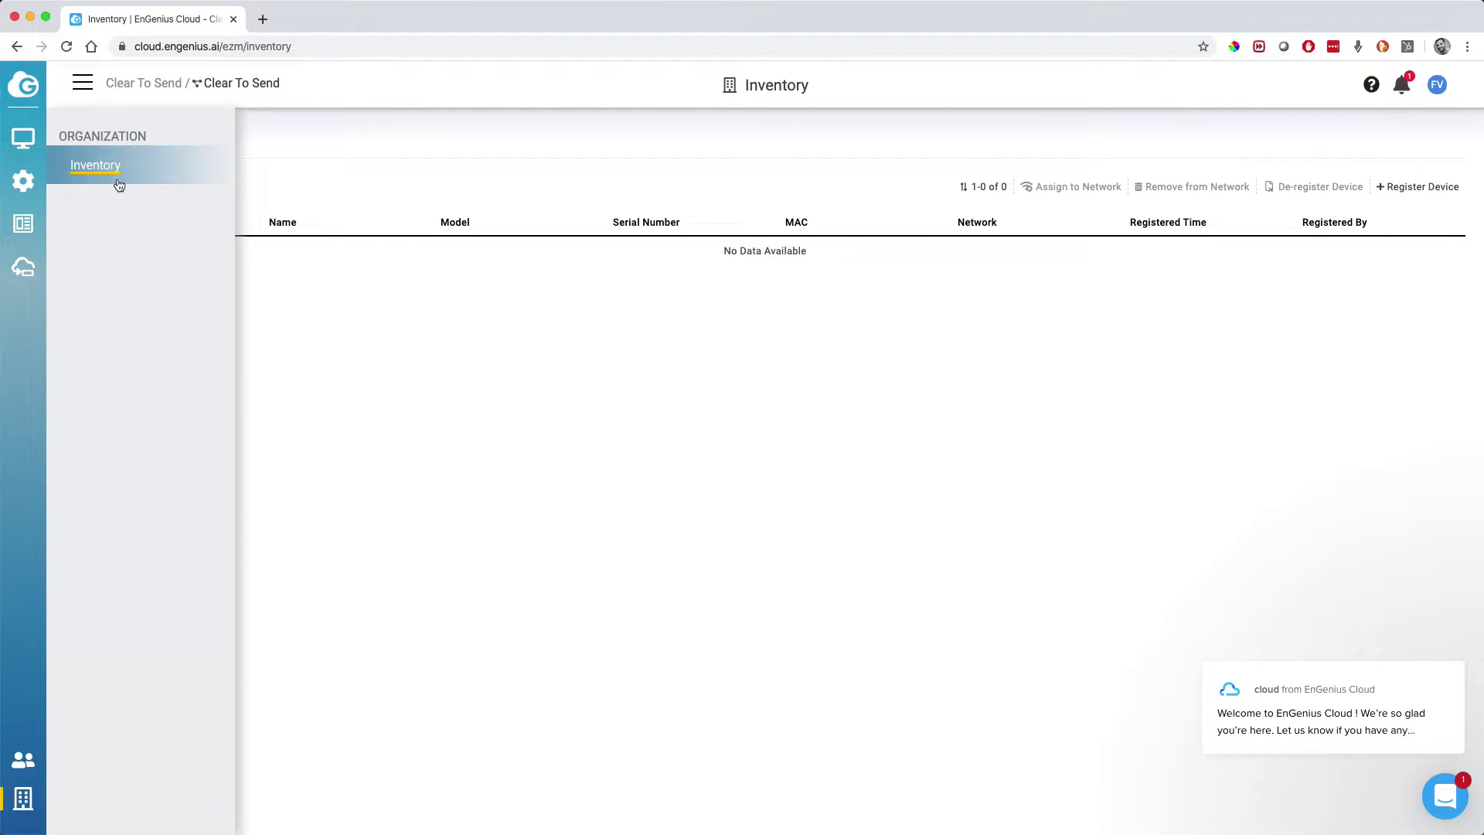
left_click(109, 159)
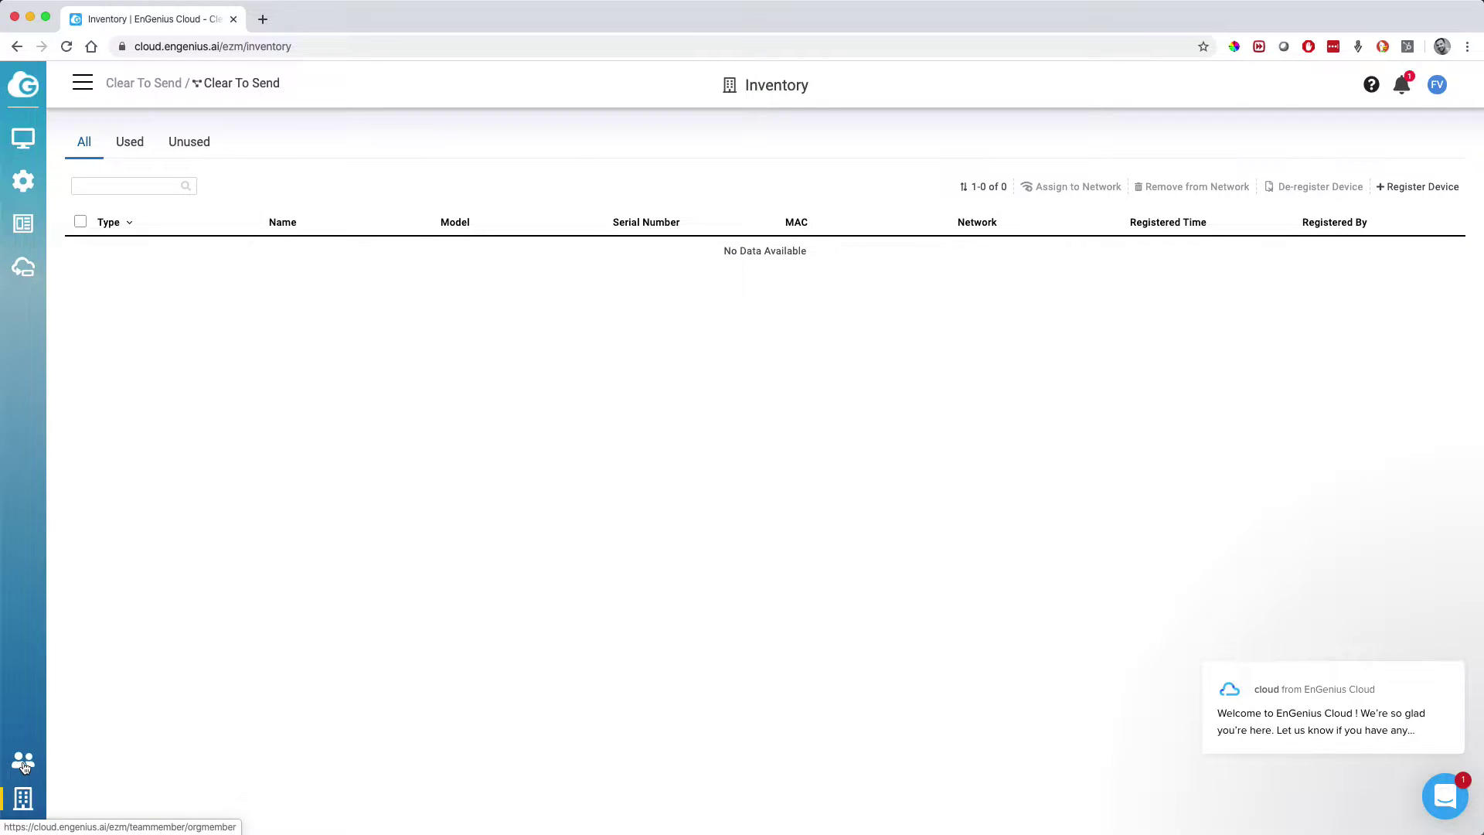
left_click(23, 763)
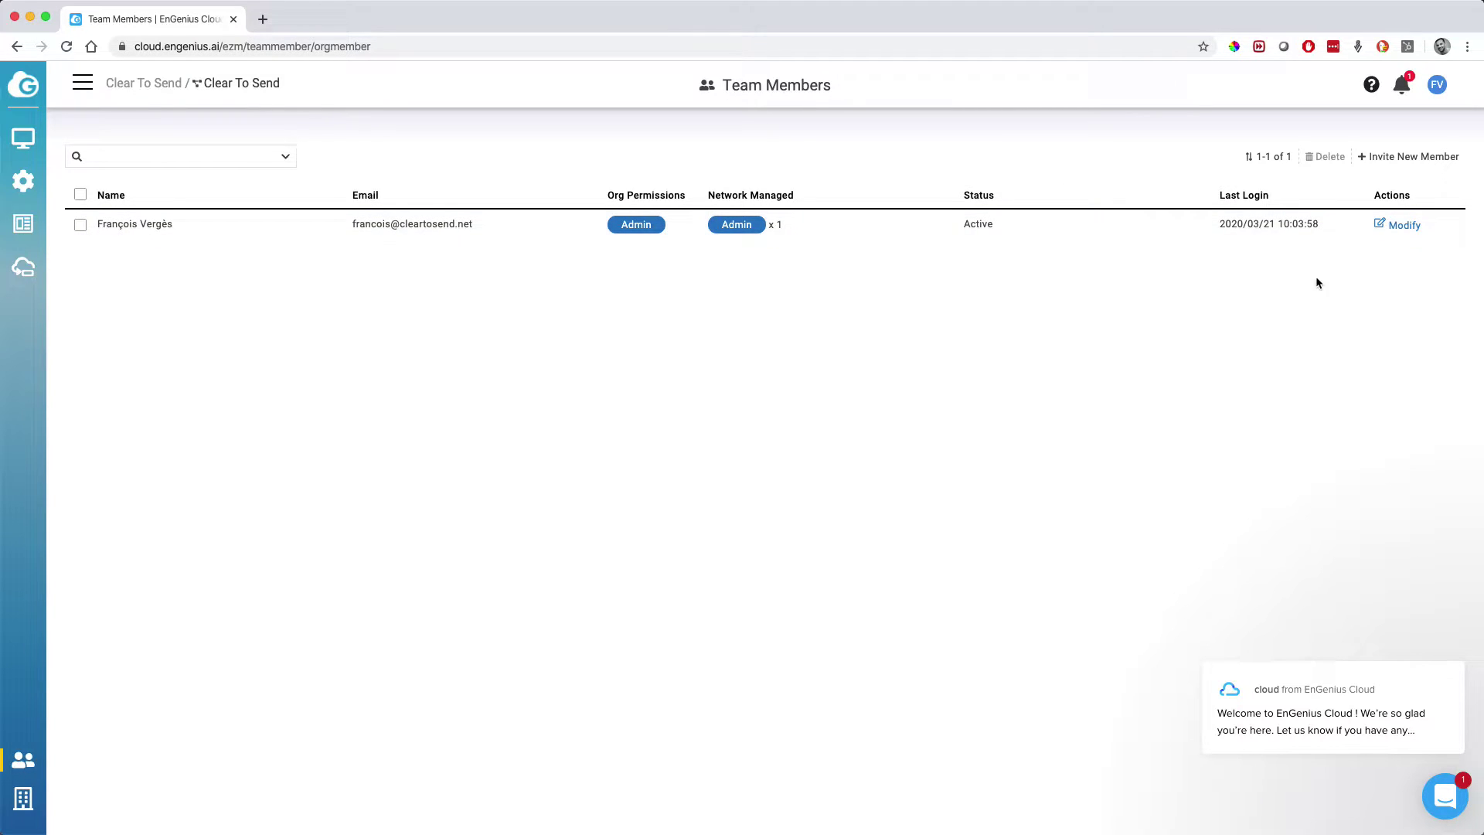
Step: Invite a new member by e-mail address with Admin permission on Clear To Send
left_click(1401, 158)
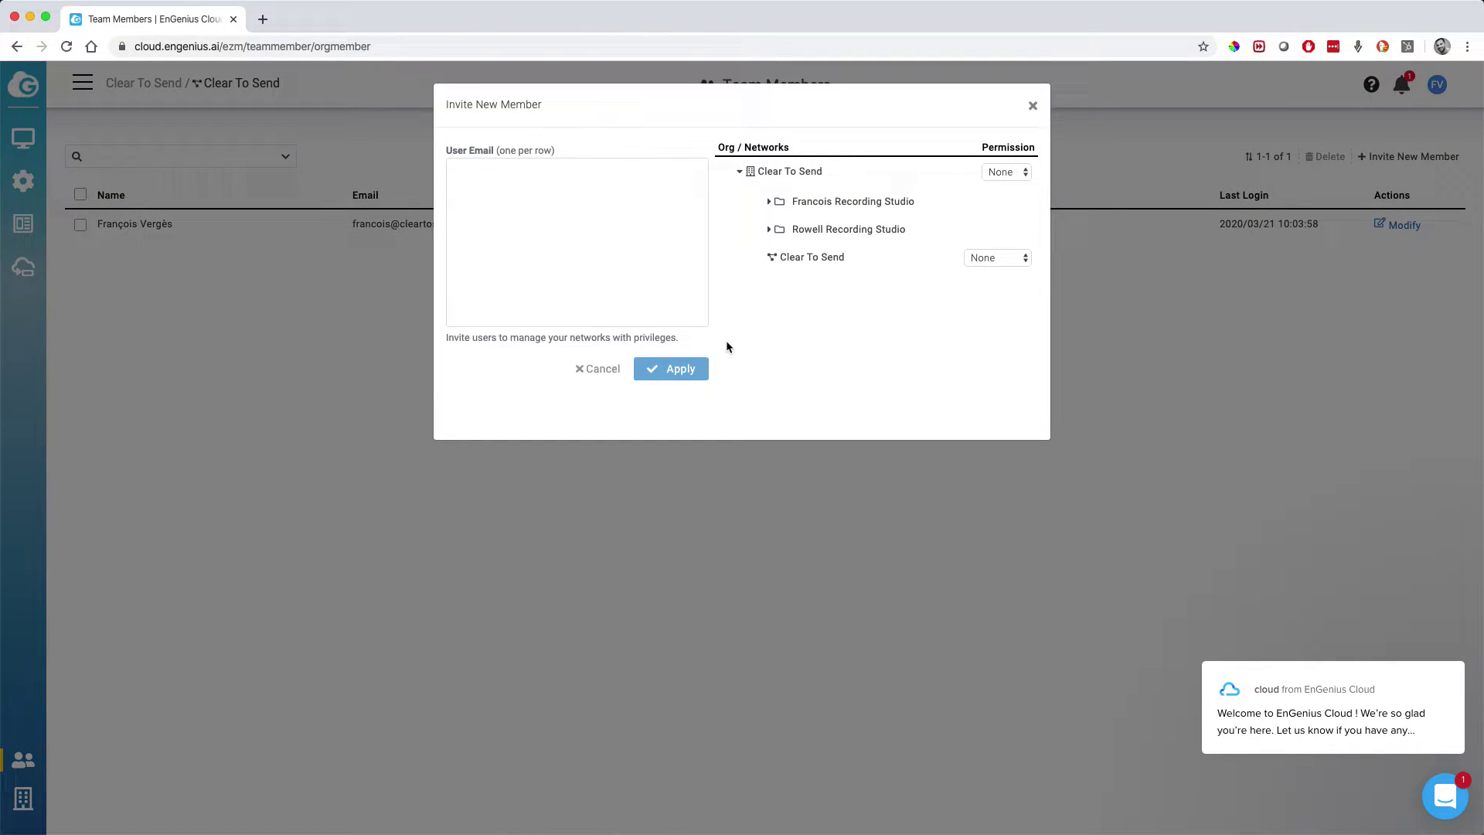
left_click(632, 260)
type("o")
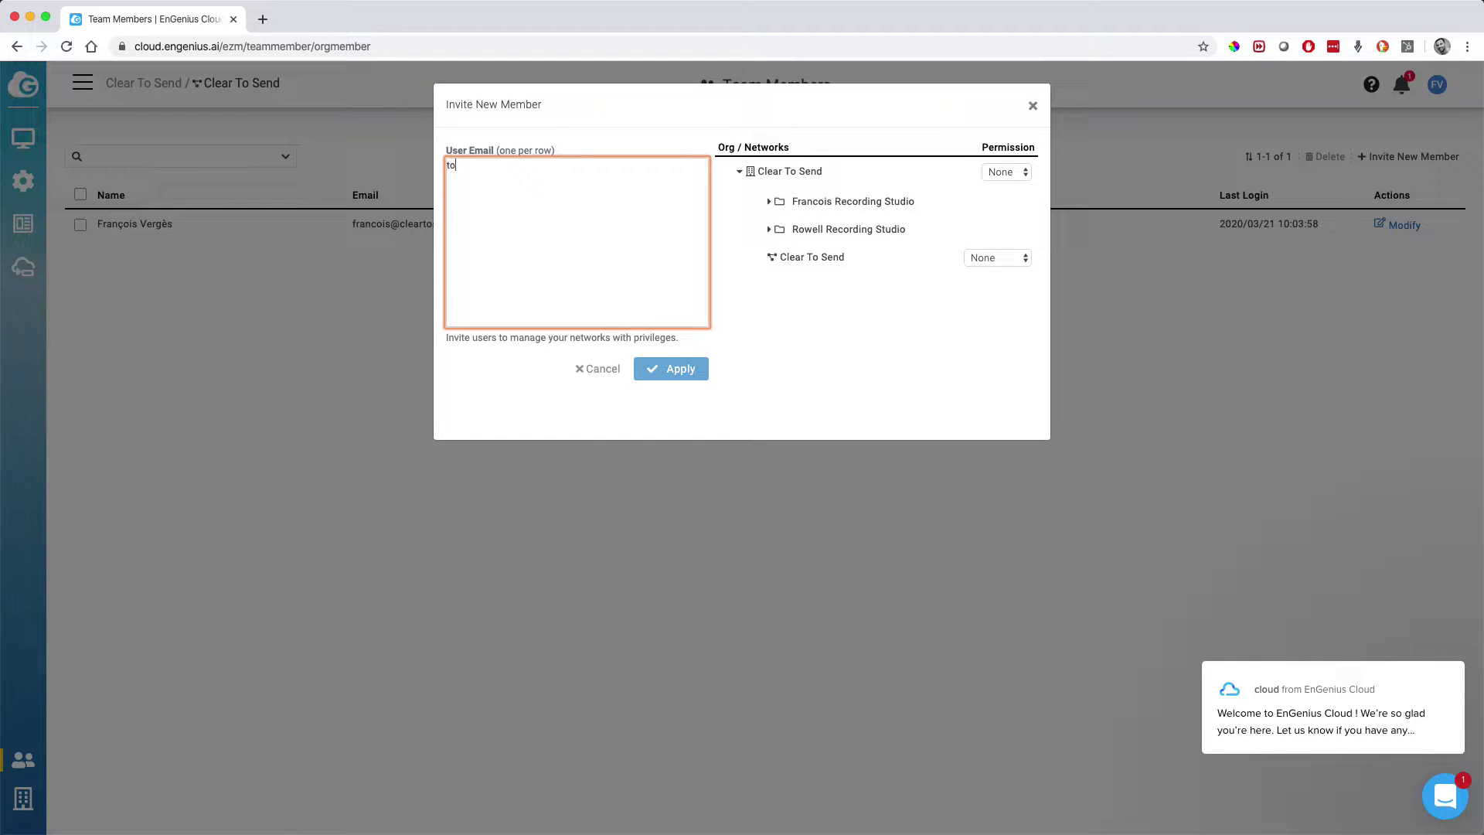
key("BackSpace")
key("BackSpace")
key("BackSpace")
left_click(1002, 171)
left_click(1005, 200)
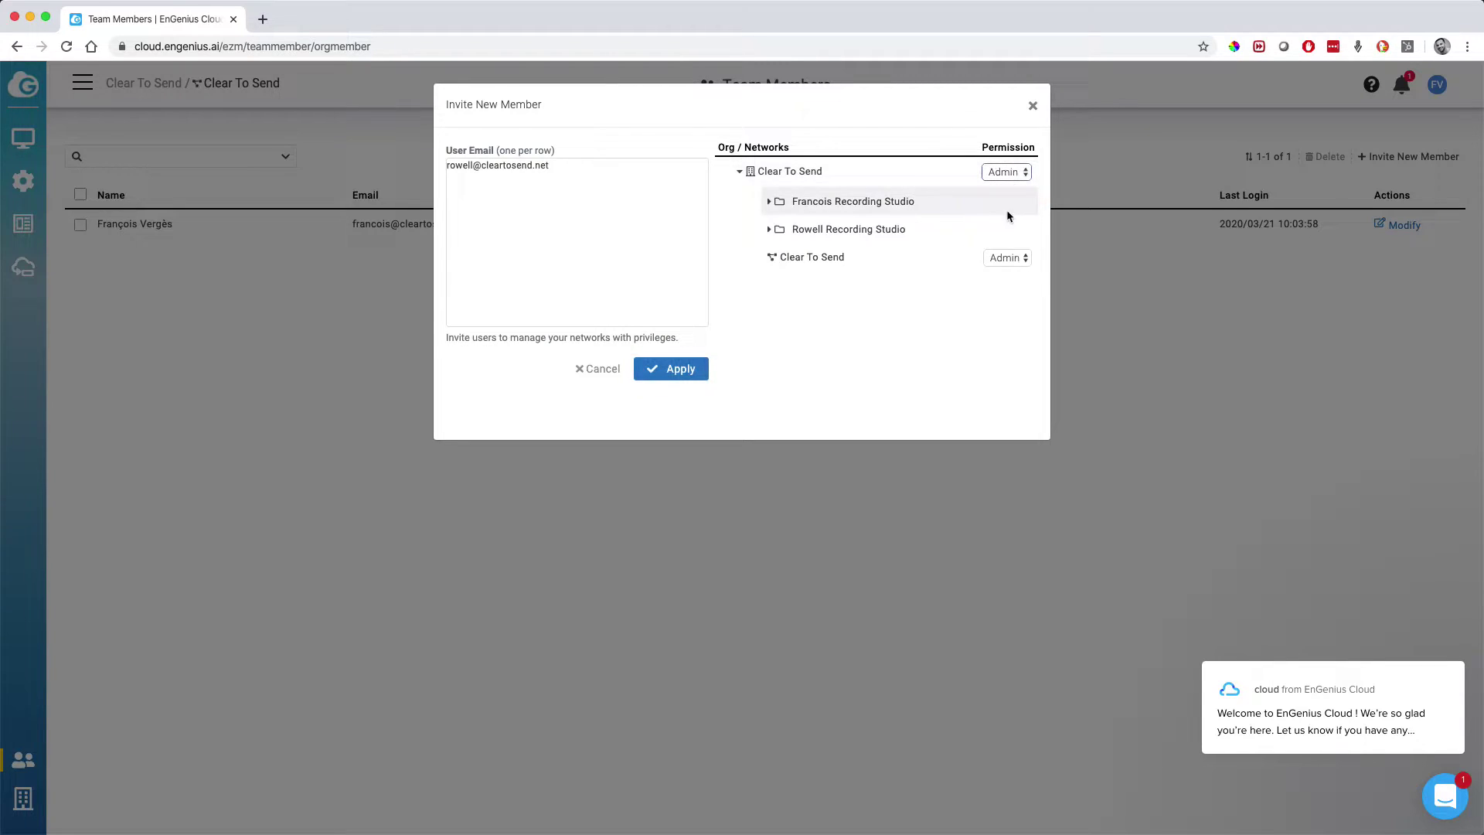
left_click(689, 374)
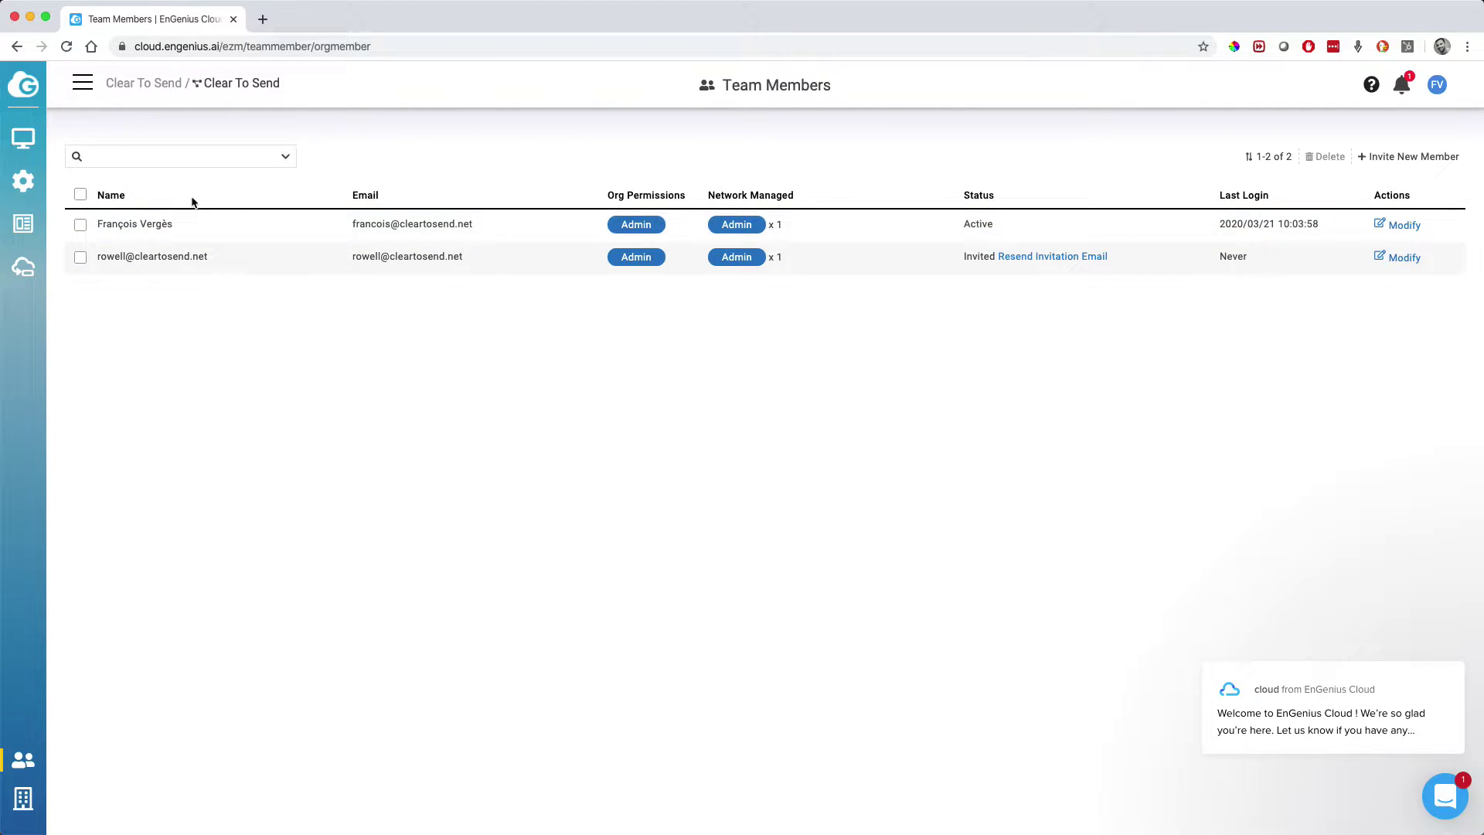
Step: Go to the network Dashboard, then open the SSID page under Configure
mouse_move(14, 222)
mouse_move(22, 181)
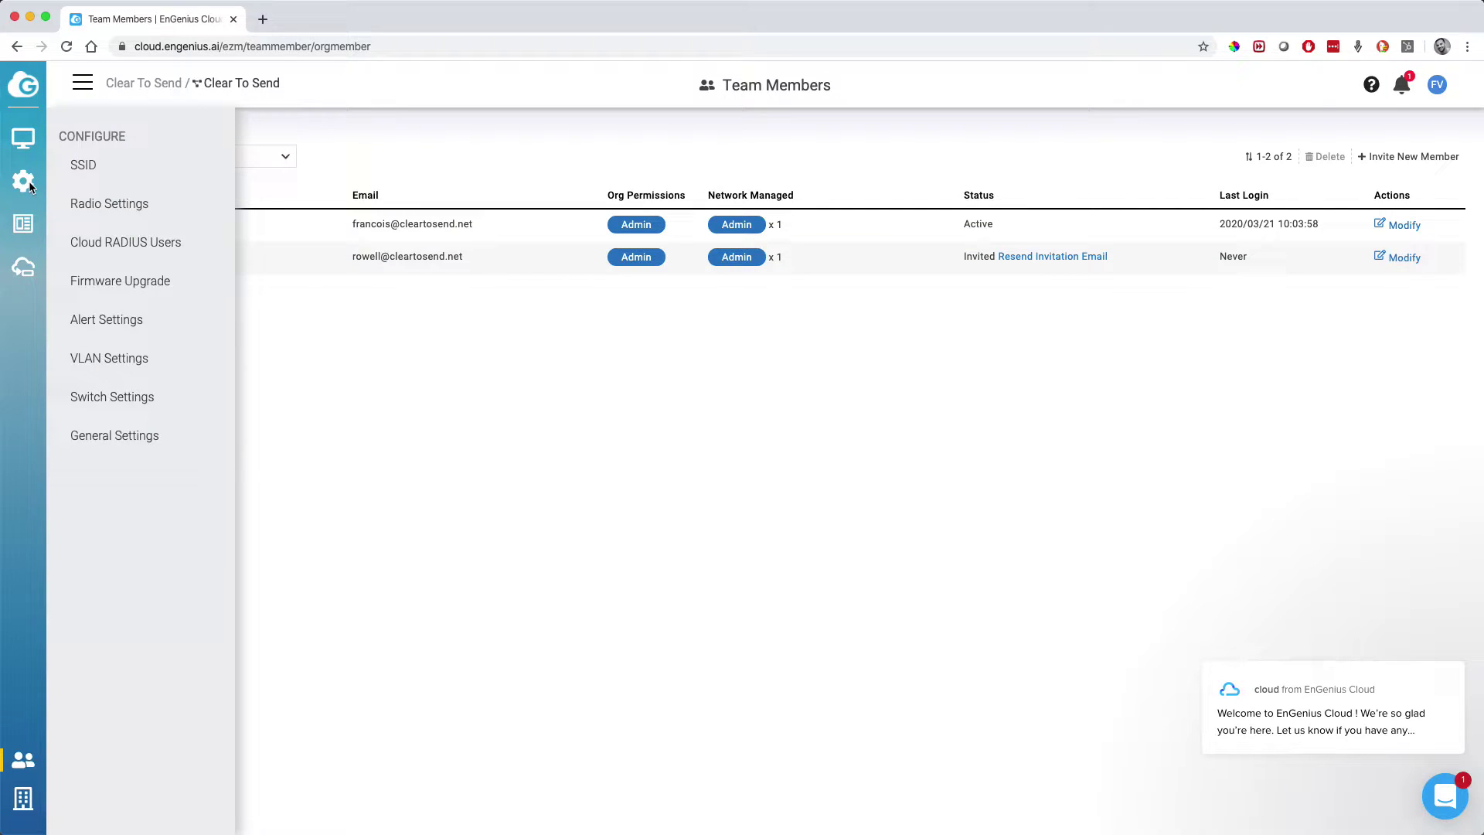
mouse_move(24, 148)
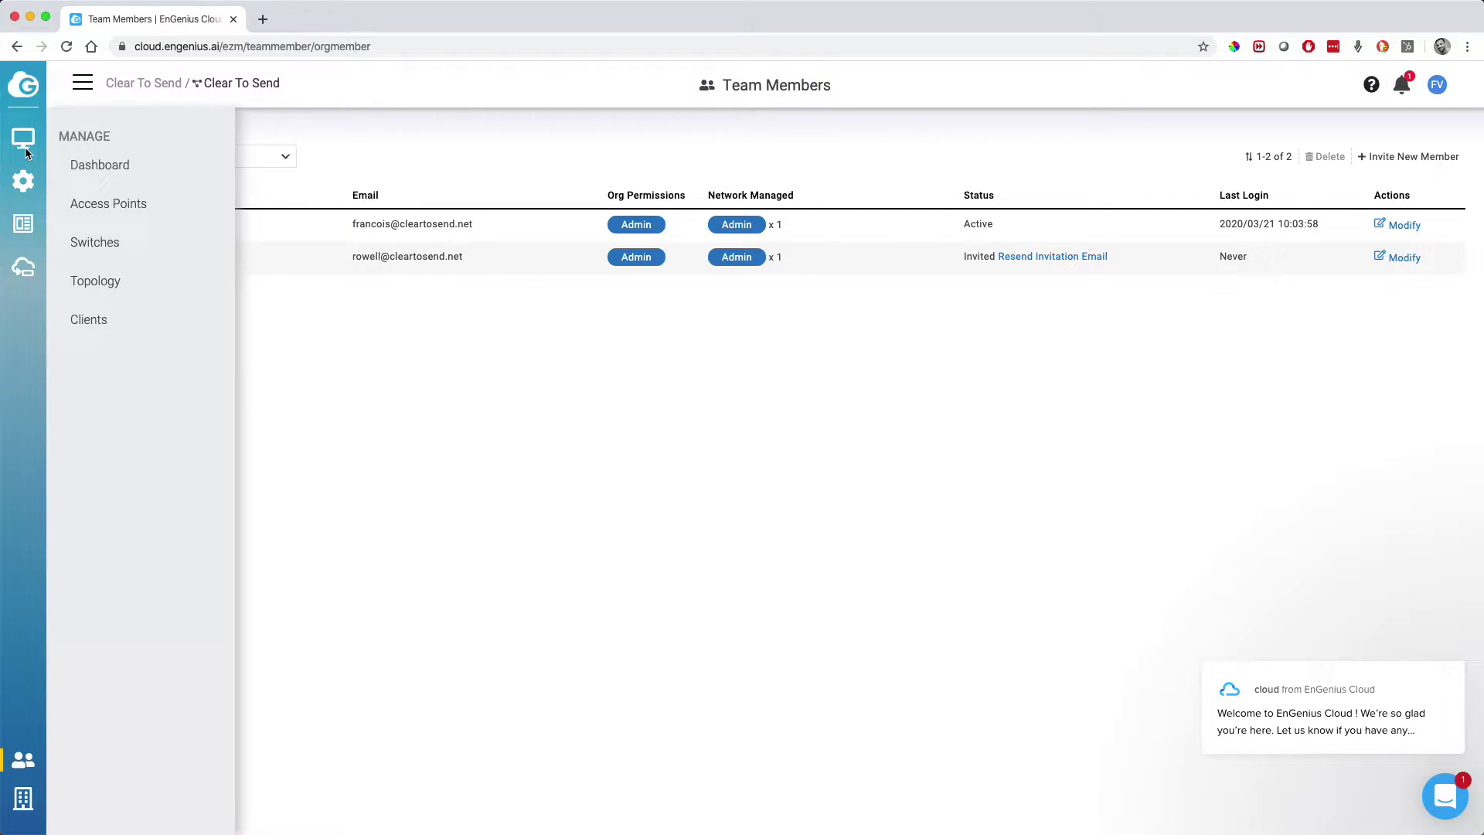
left_click(107, 171)
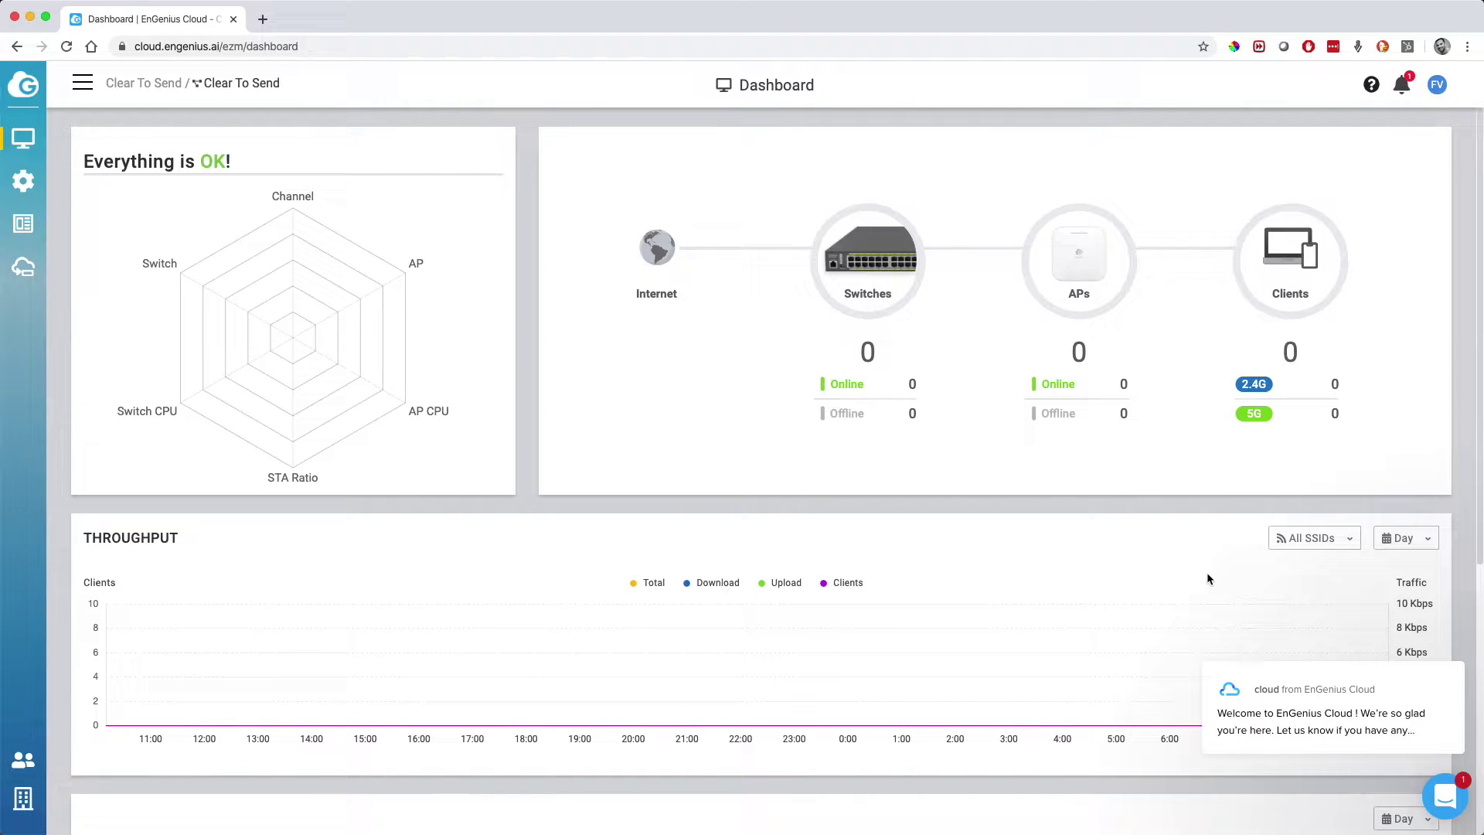
scroll(1207, 570, "down", 1)
scroll(1206, 569, "up", 1)
mouse_move(14, 185)
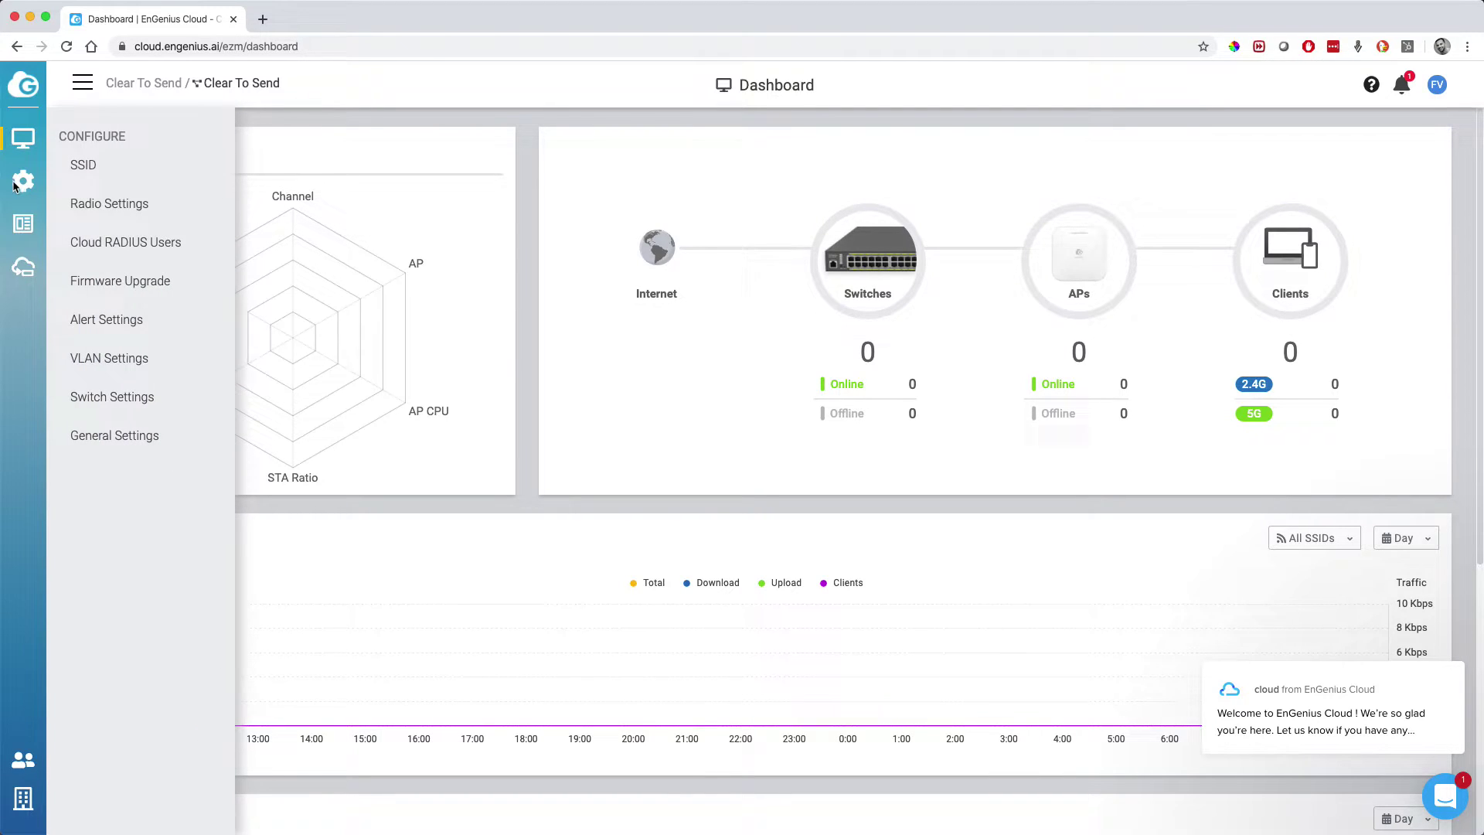
left_click(91, 162)
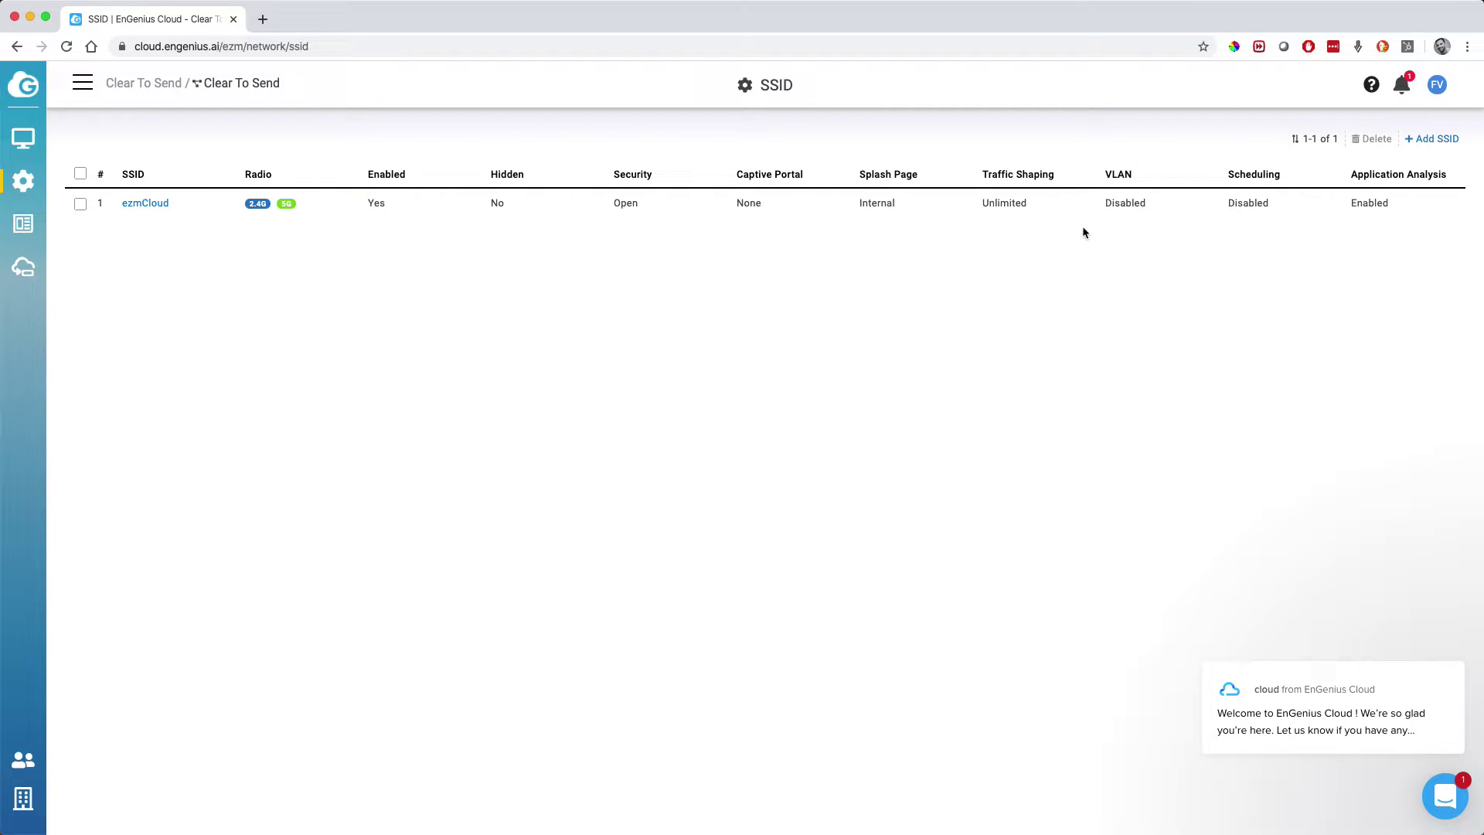
Step: Add SSID 'CTS EnGenius Wi-Fi 6' with WPA3/WPA2-PSK mixed security and a passphrase
left_click(1439, 139)
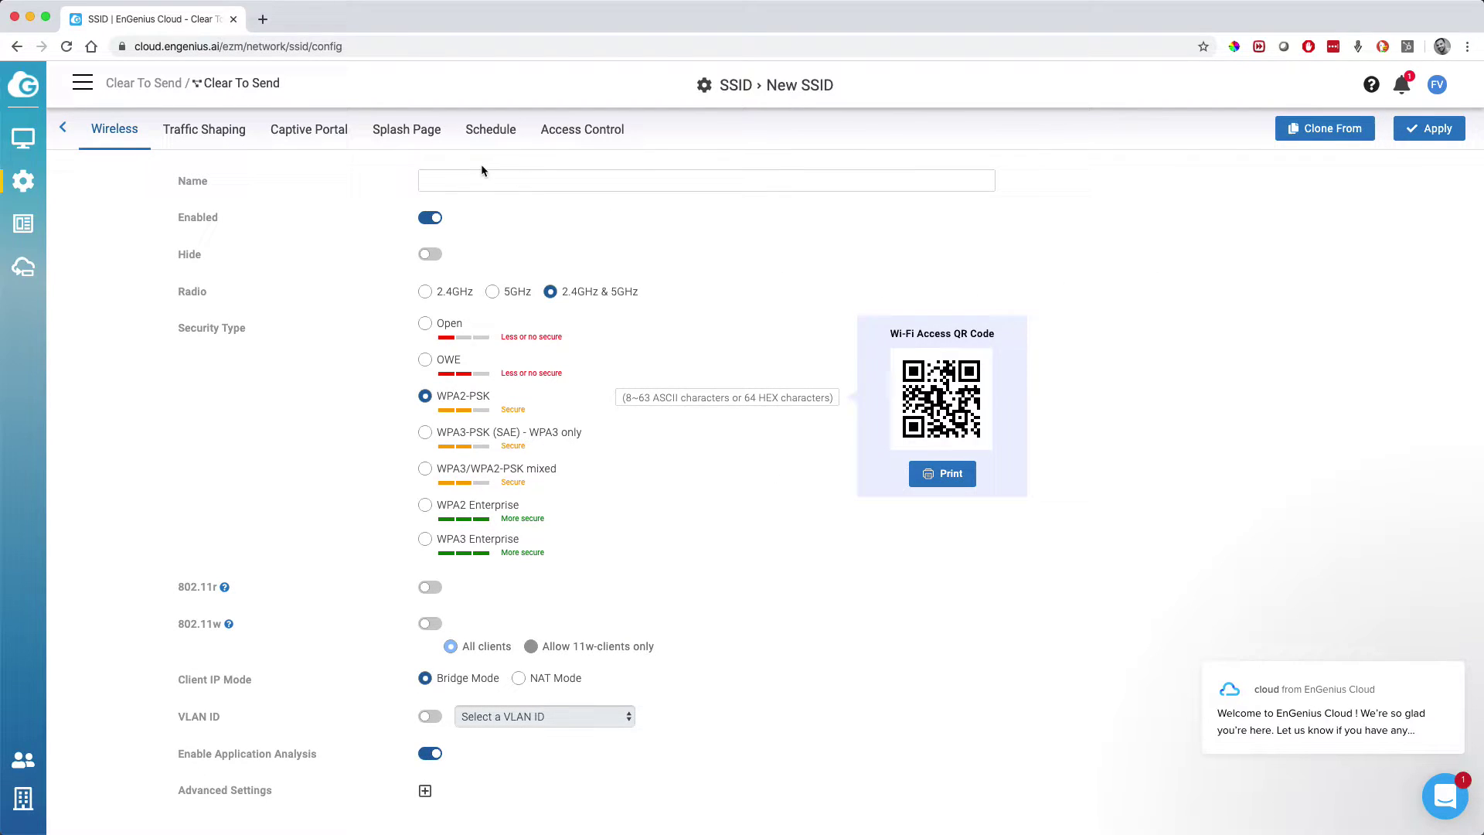
left_click(466, 181)
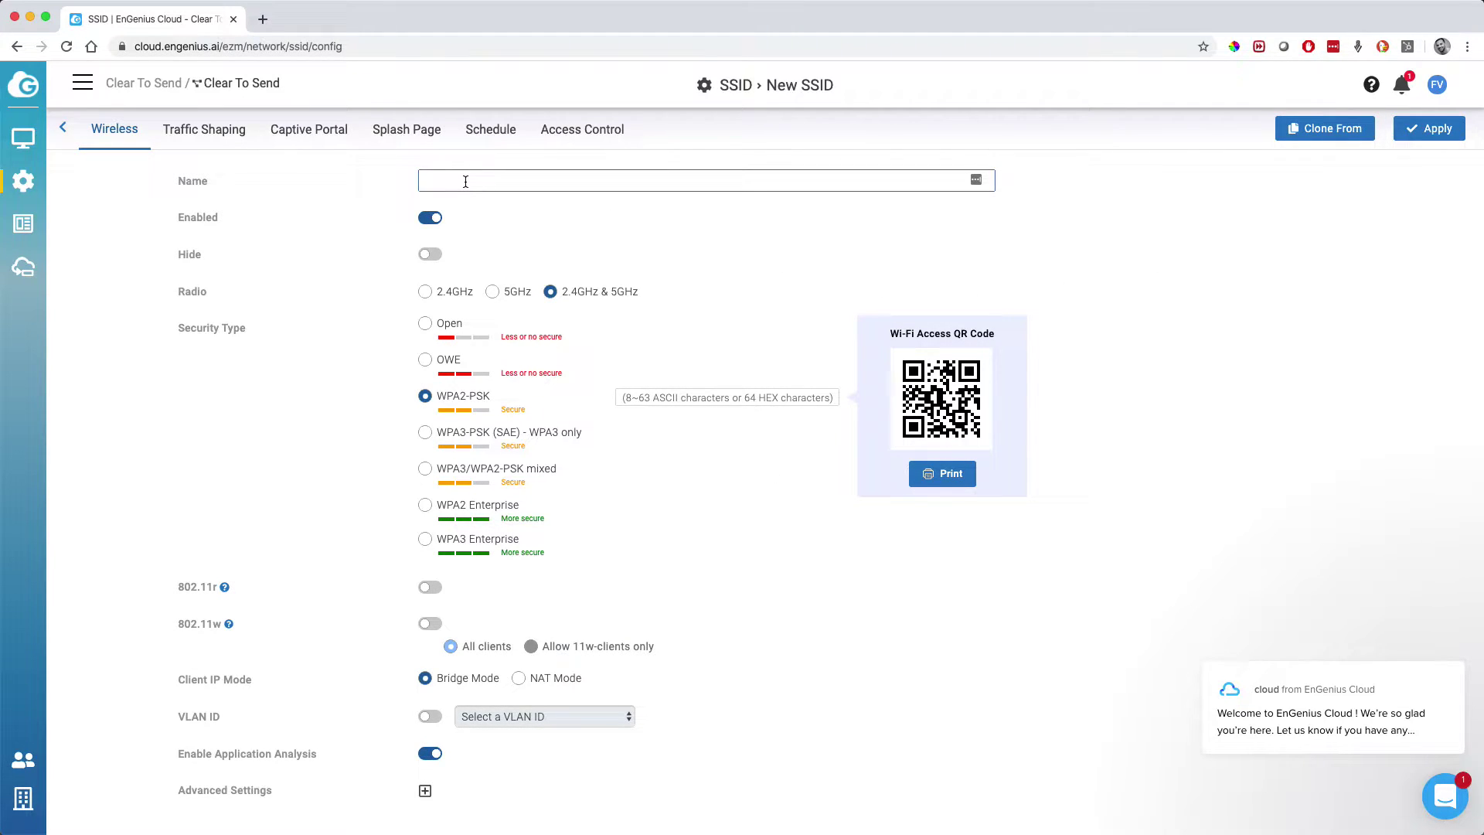
type("CTS EnG")
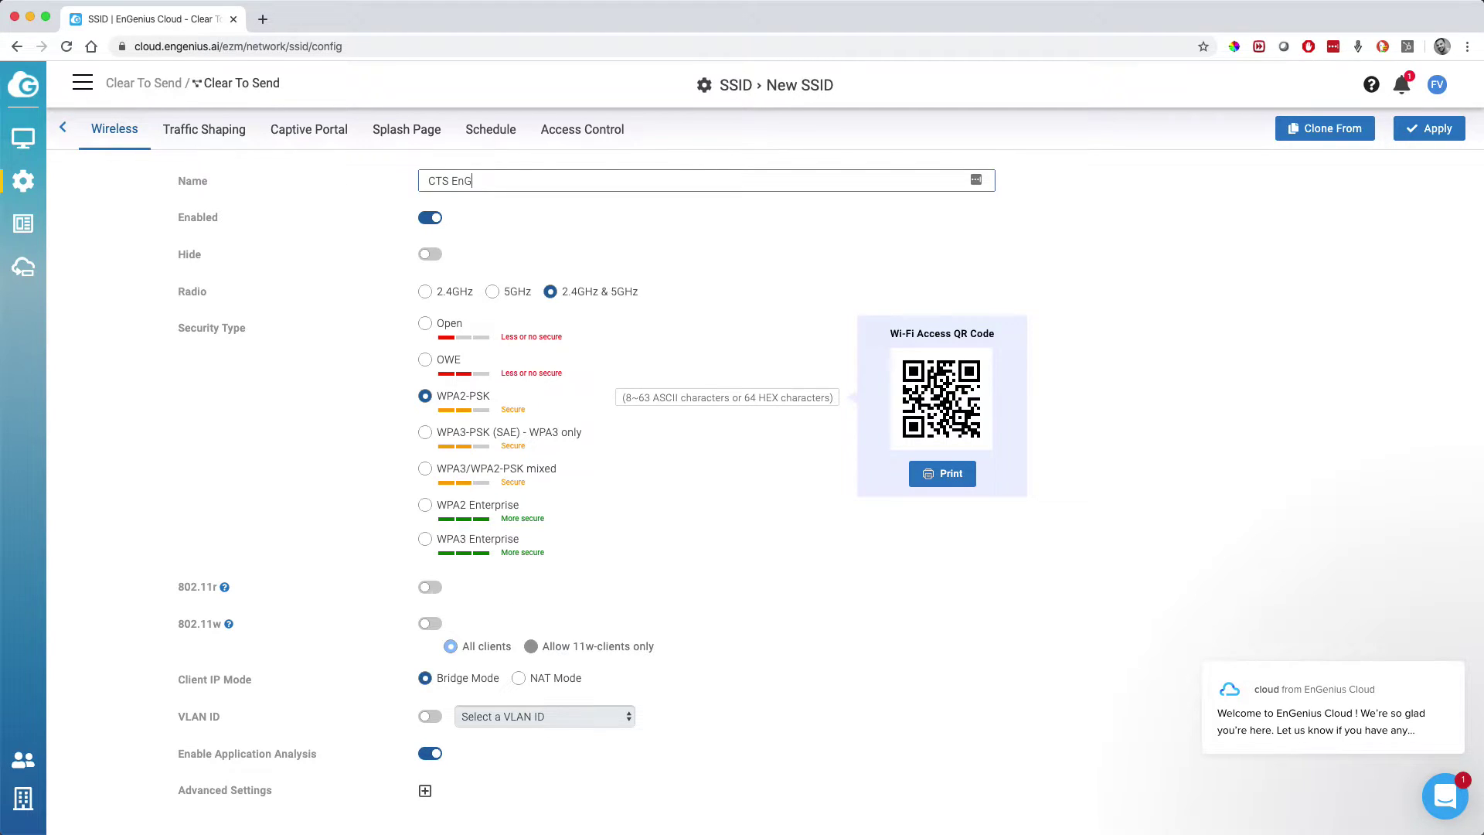
type("enius ")
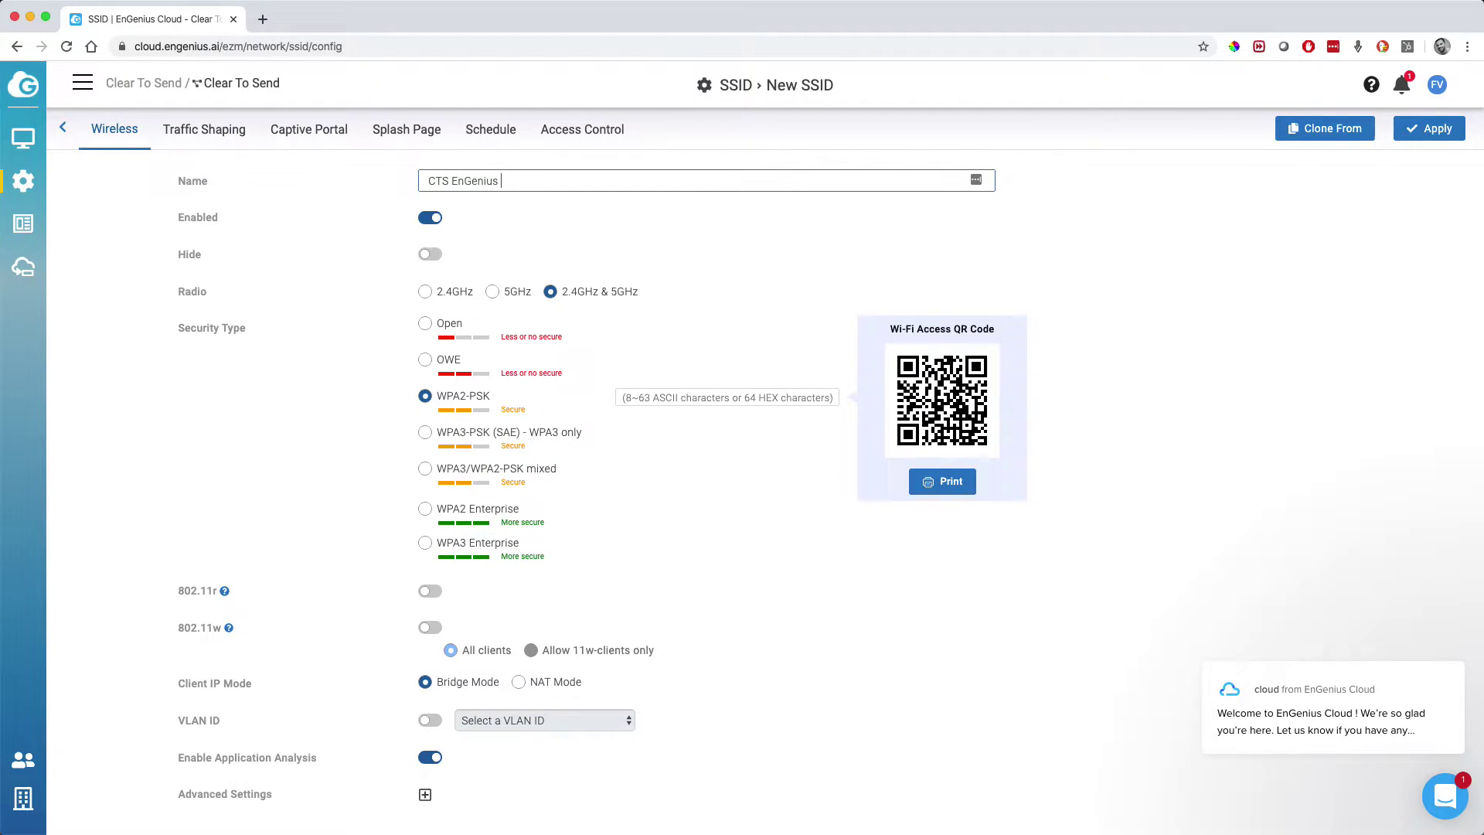
type("Wi-Fi 6")
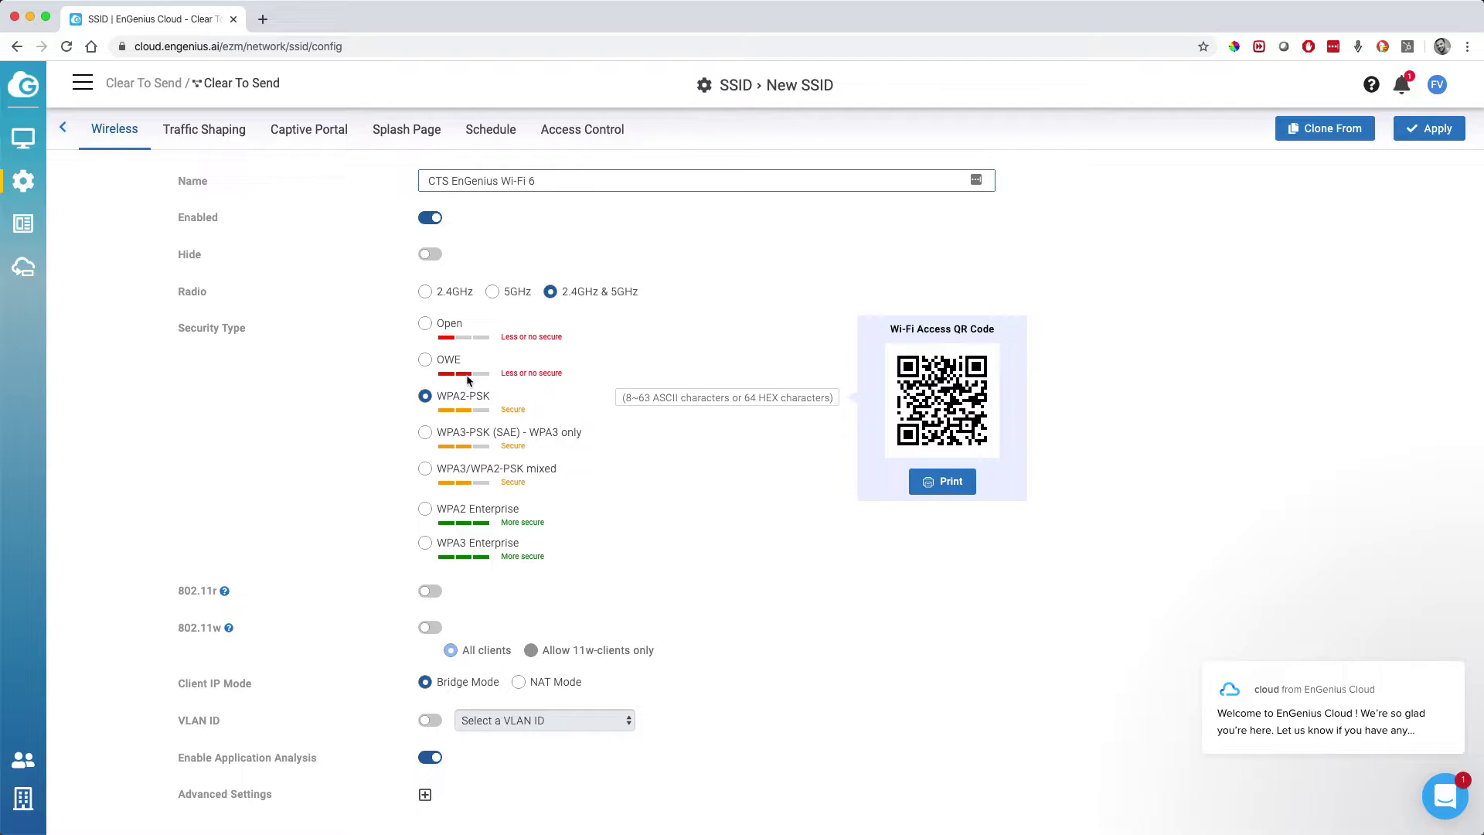
left_click(425, 468)
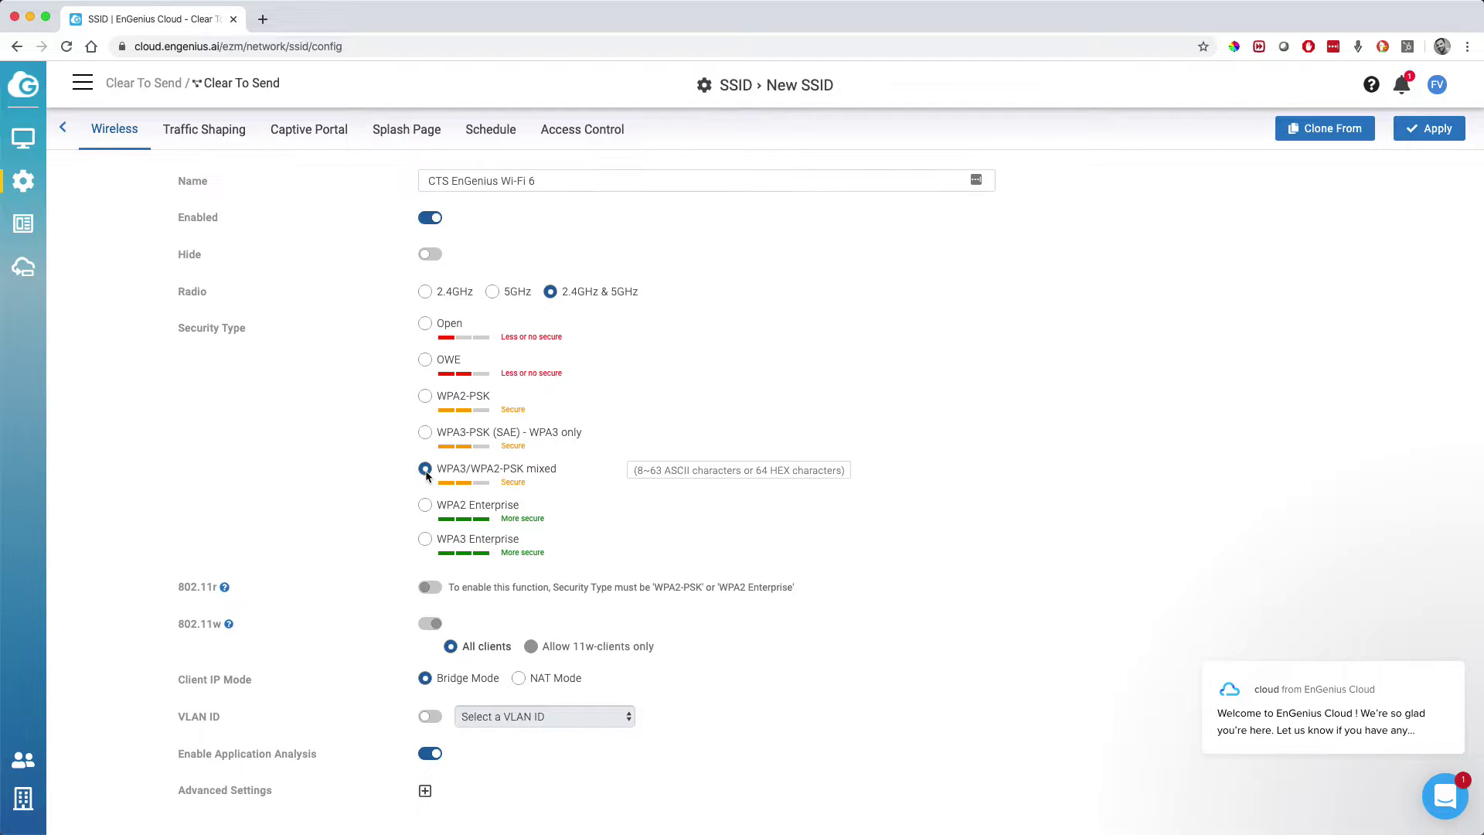
left_click(671, 464)
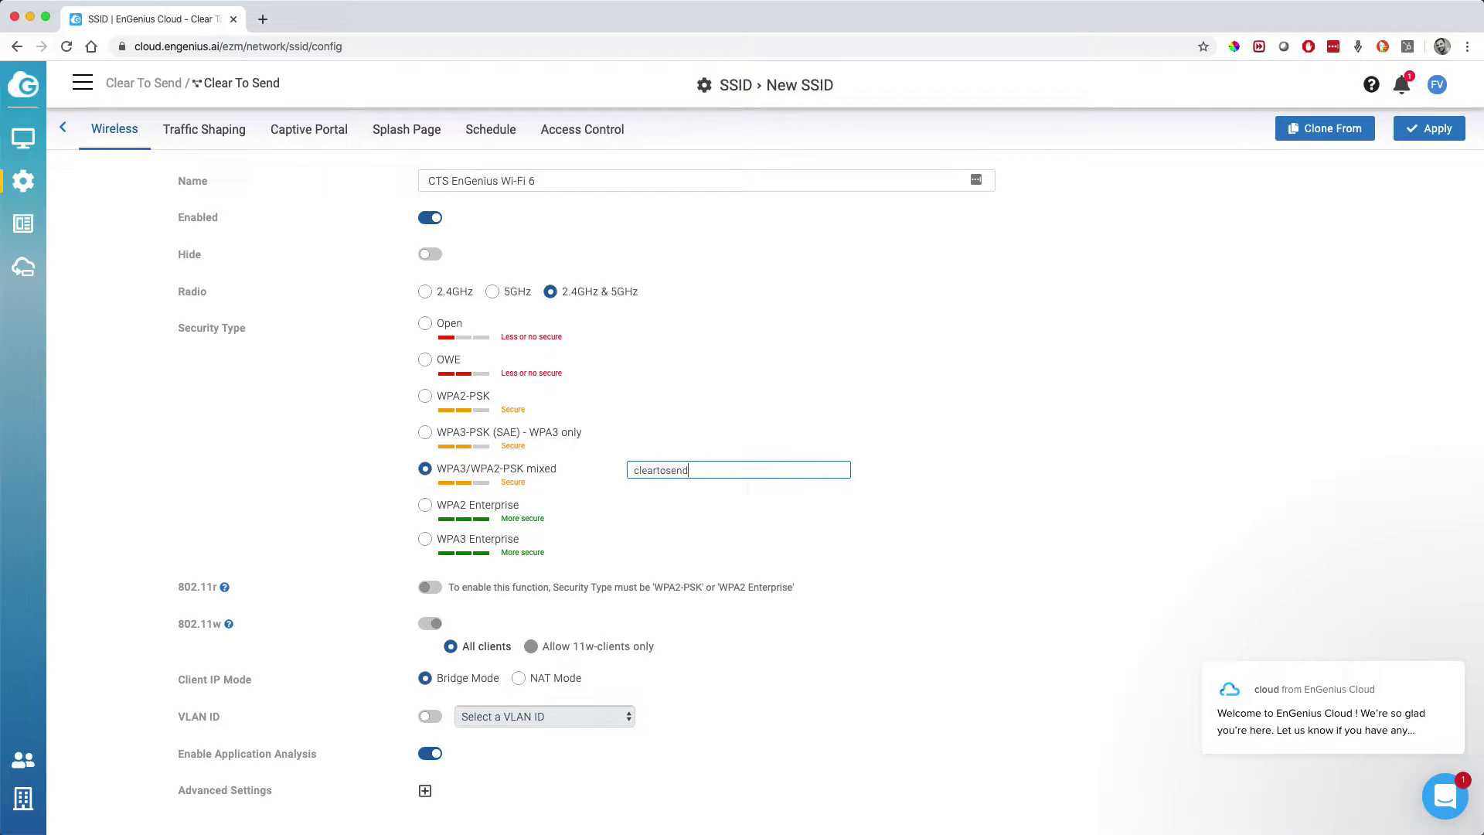
left_click(424, 790)
scroll(864, 610, "down", 4)
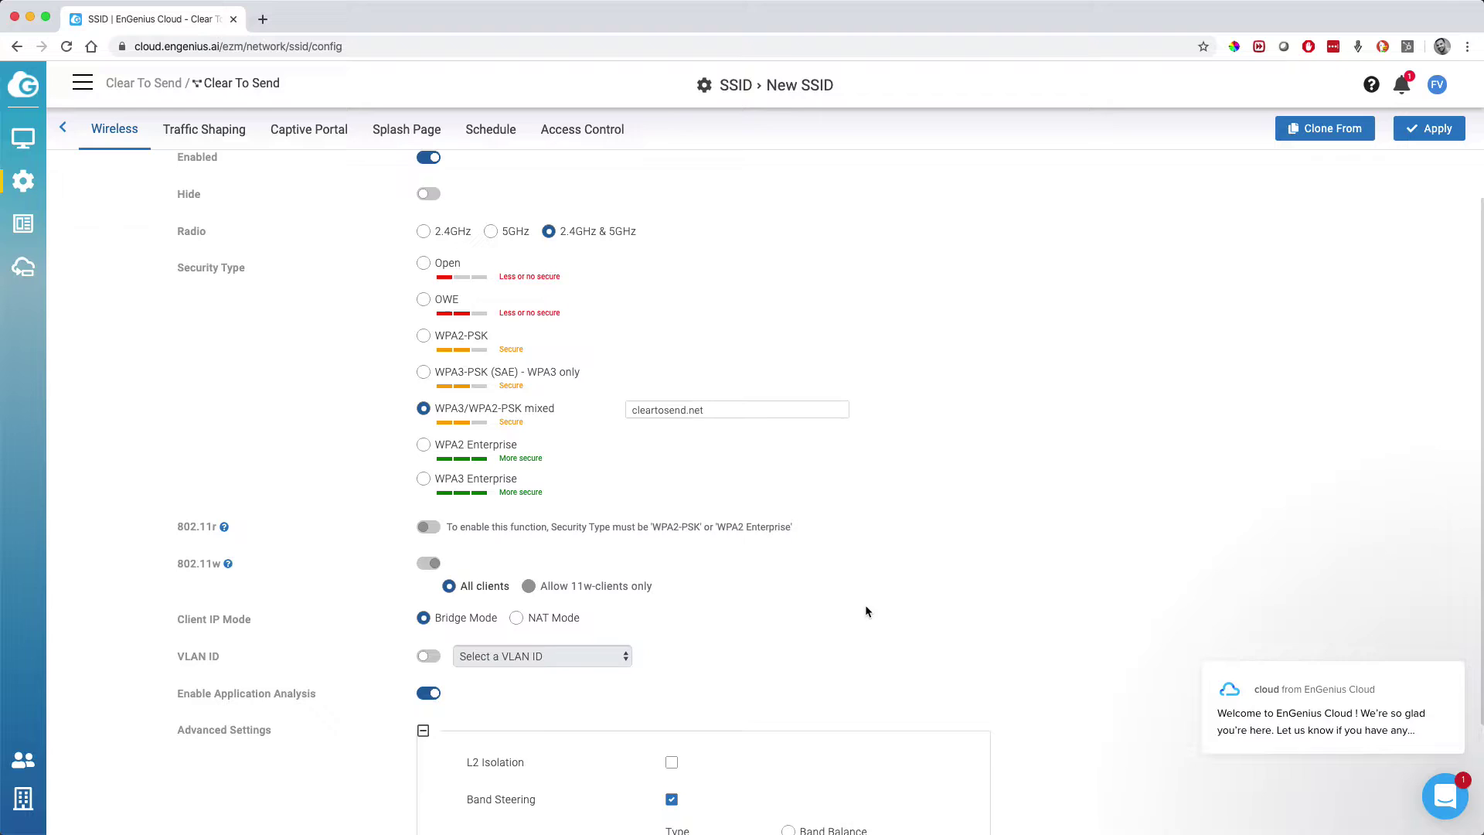
scroll(865, 610, "down", 1)
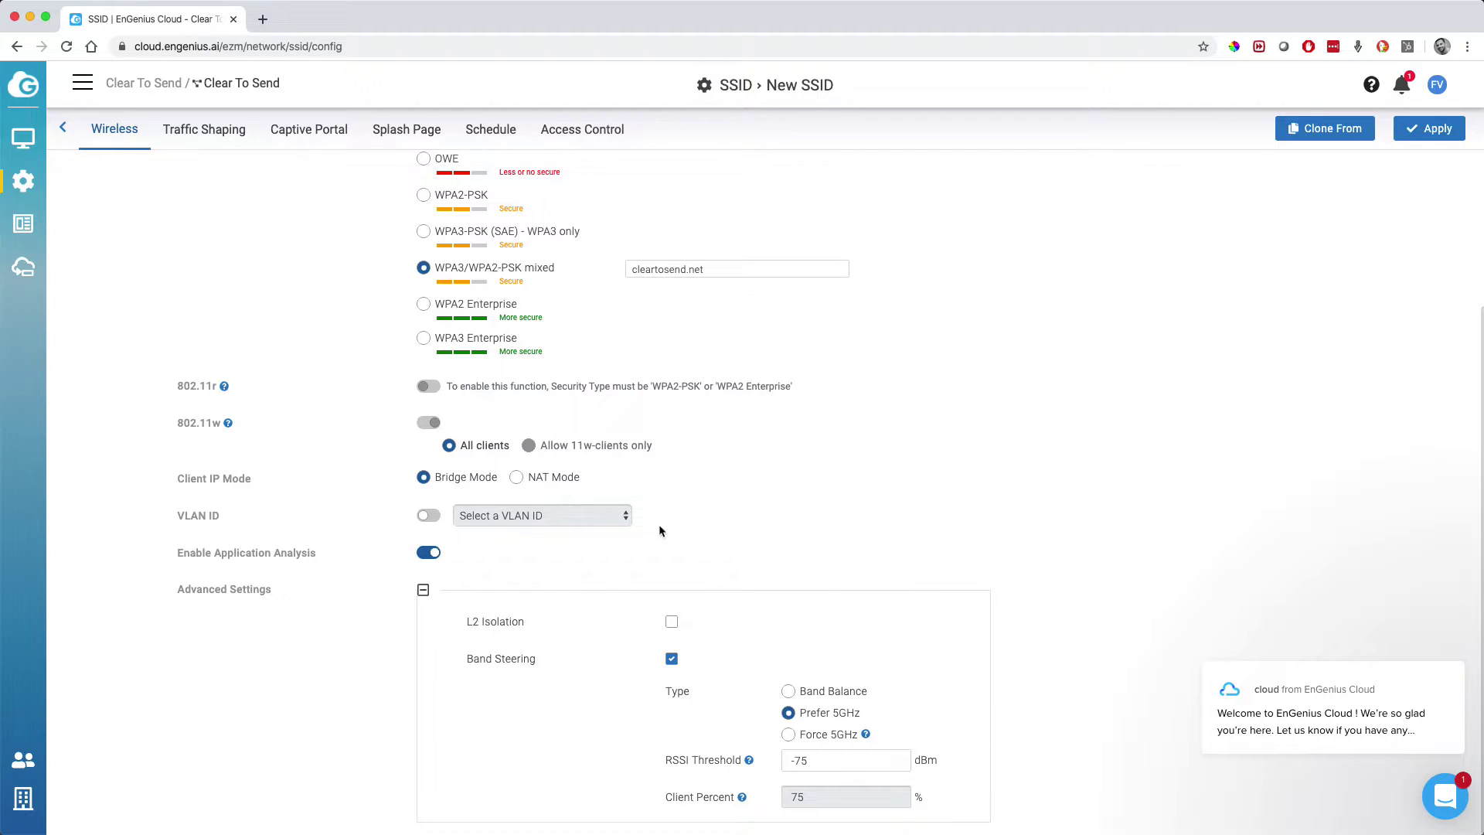
scroll(325, 320, "up", 4)
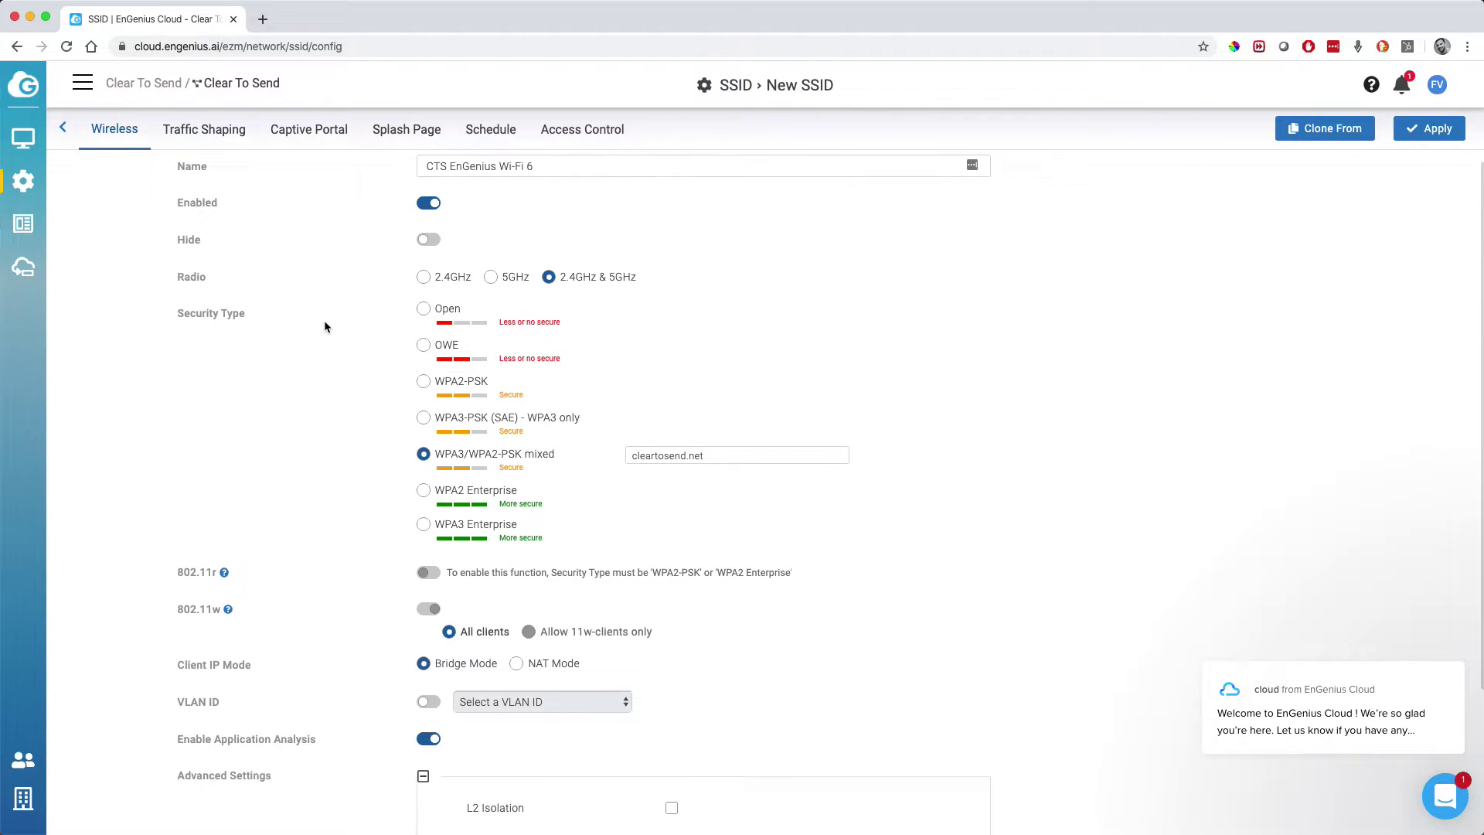
left_click(1437, 131)
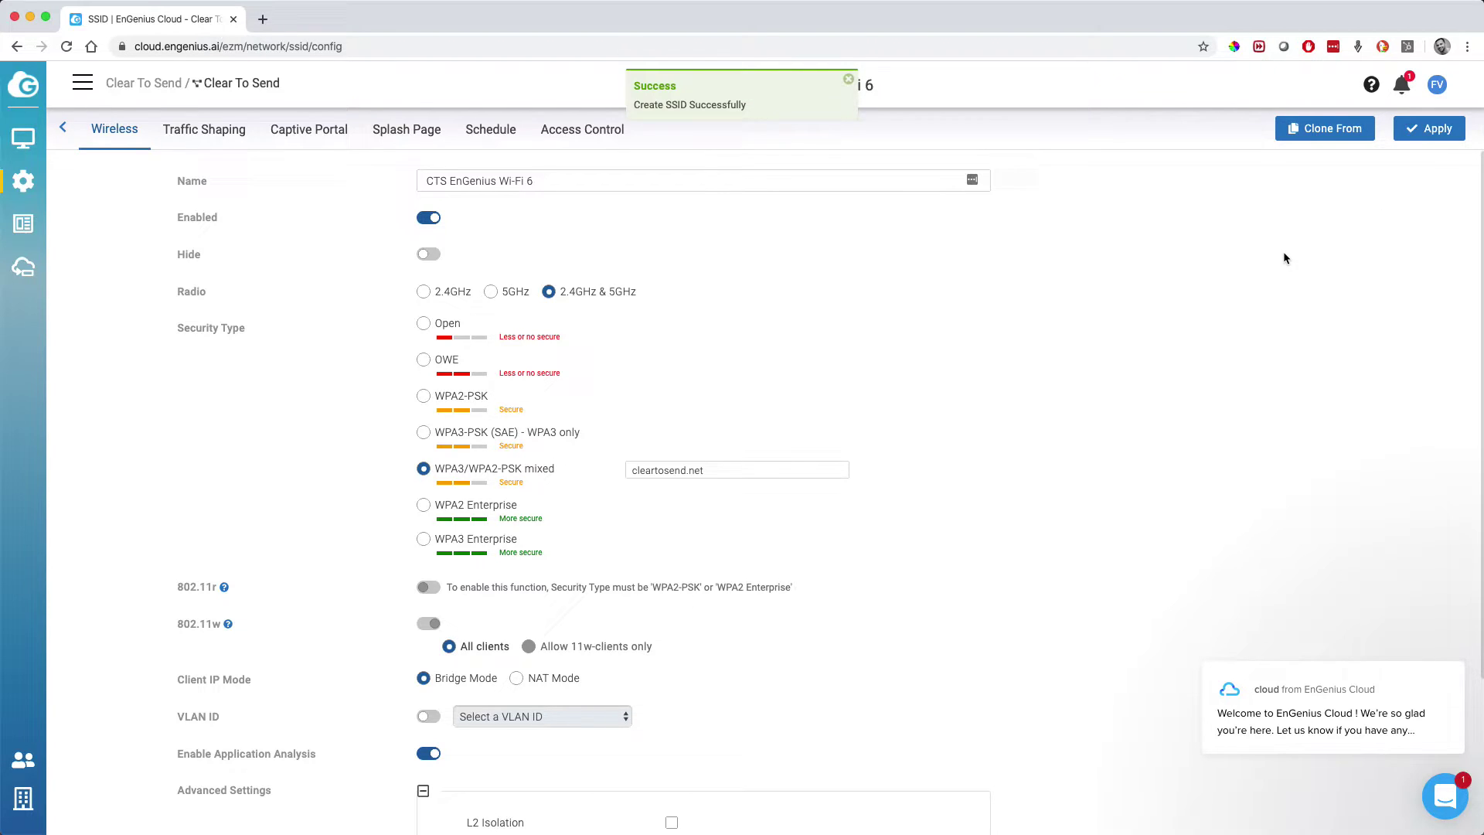
Step: View Traffic Shaping, then enable Captive Portal and try EnGenius Authentication and Custom Radius
left_click(221, 143)
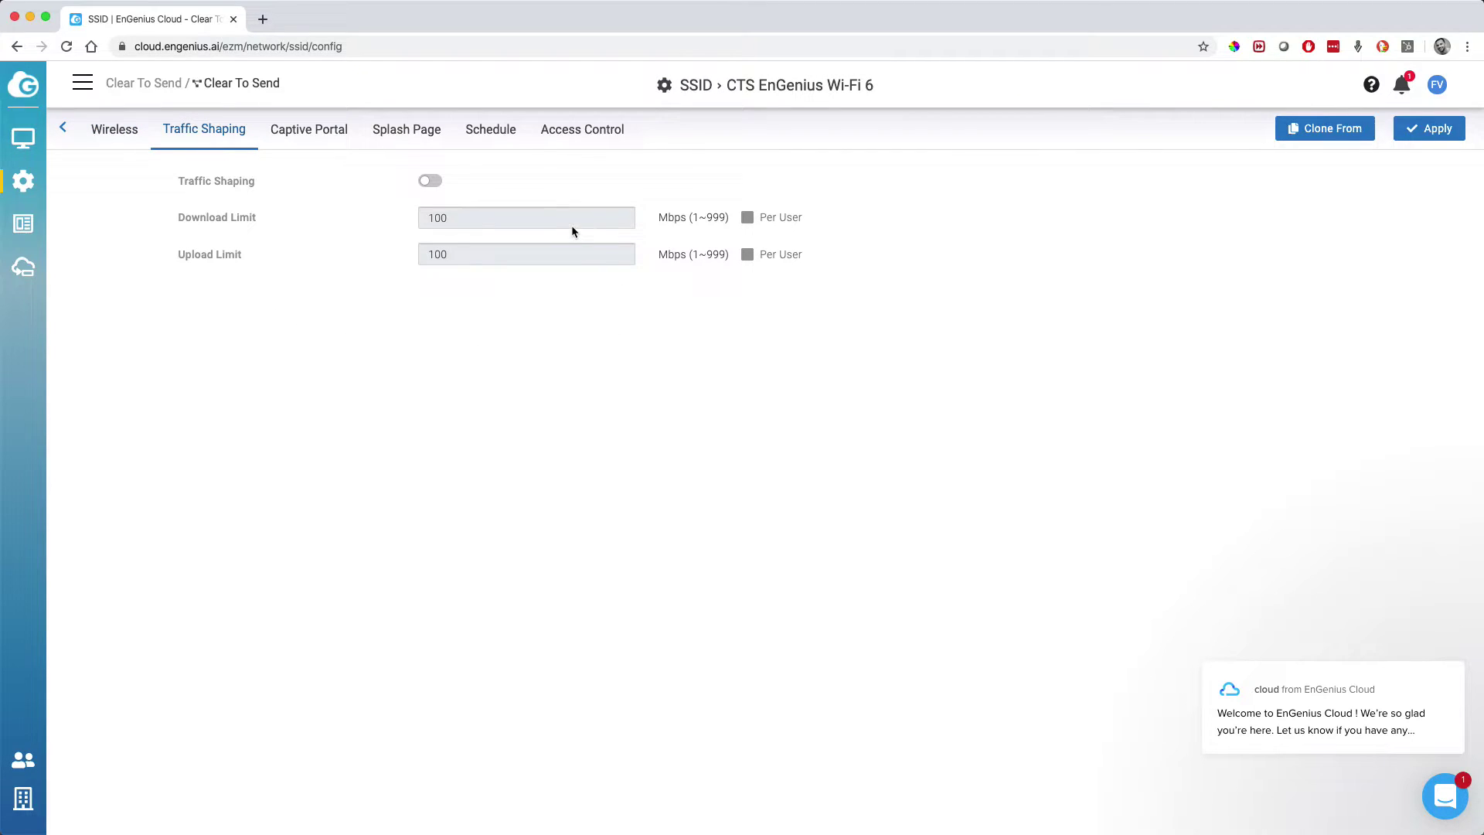
left_click(313, 135)
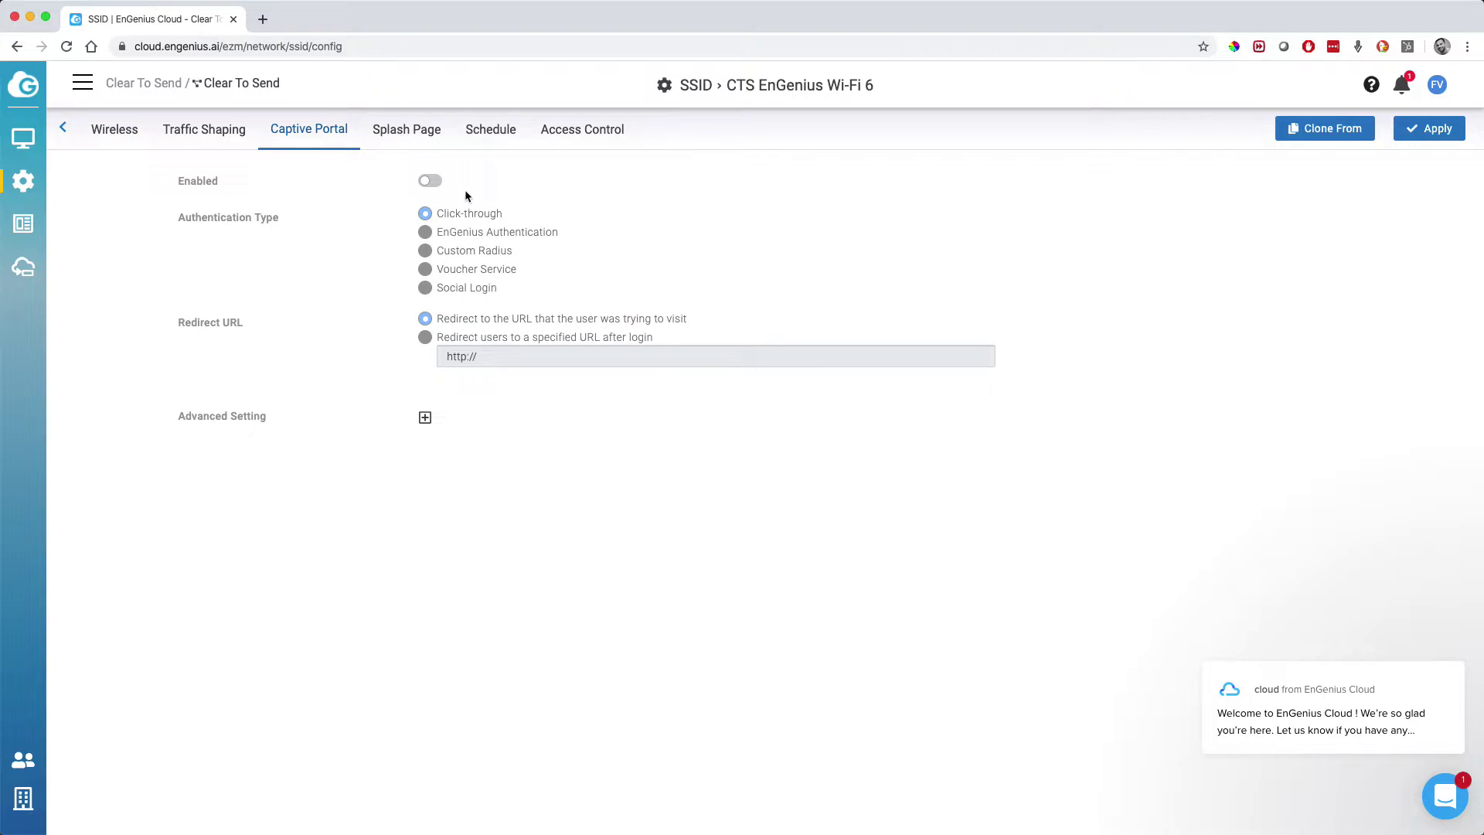
left_click(440, 181)
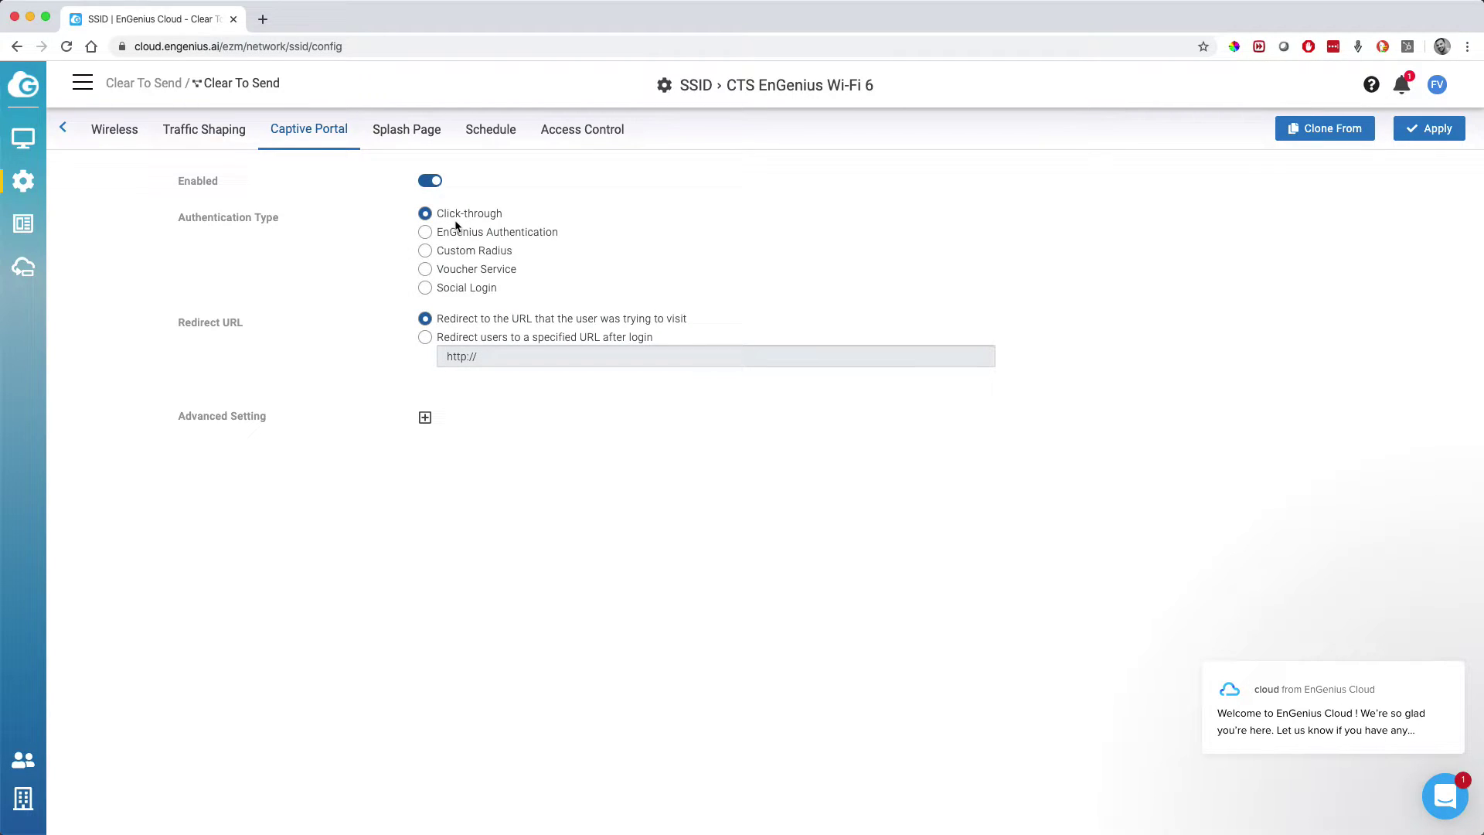
left_click(425, 232)
left_click(427, 251)
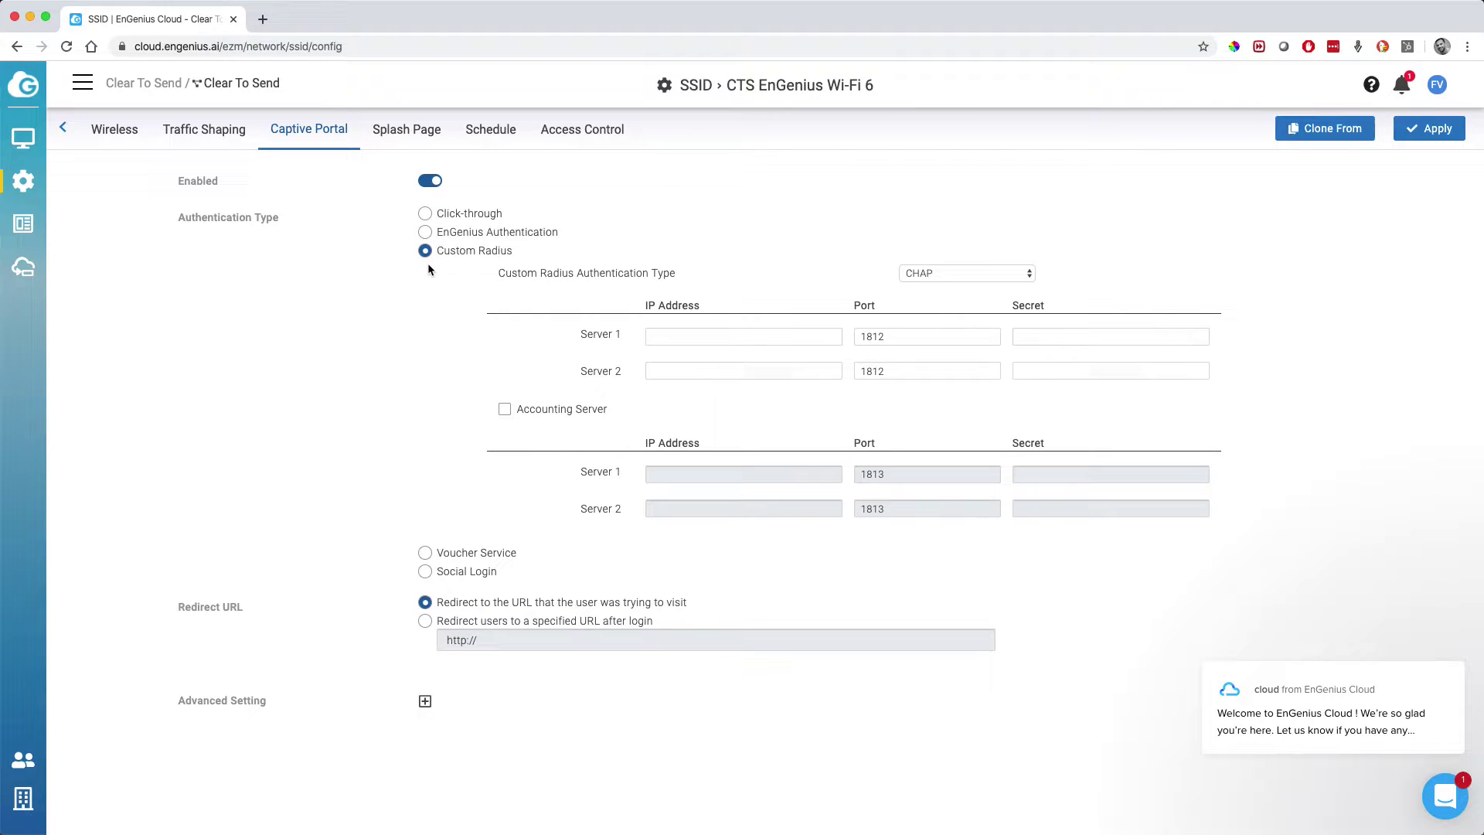
Step: Try Voucher Service and Social Login, then reset to Click-through and disable the captive portal
left_click(425, 554)
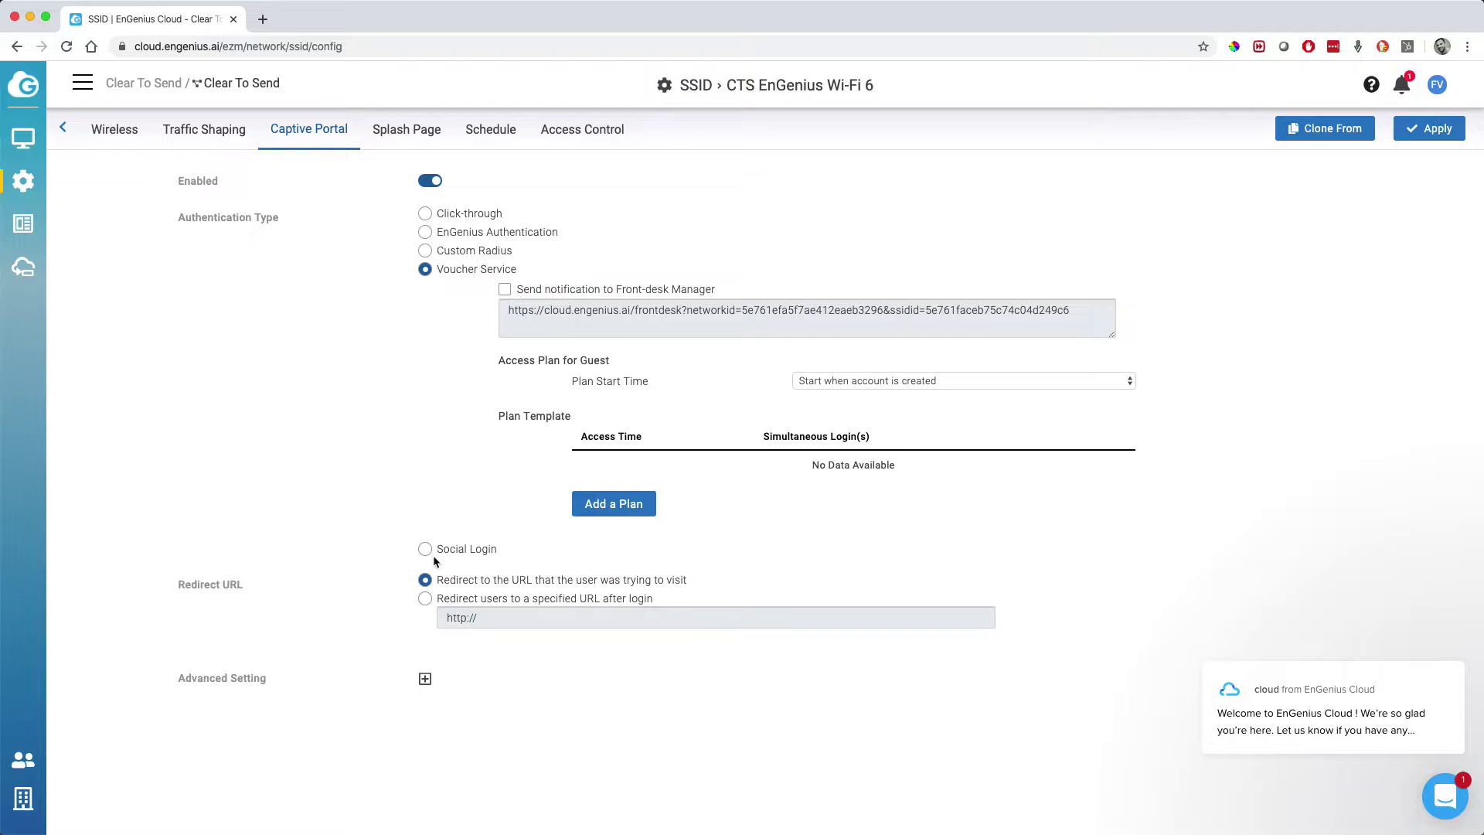
left_click(426, 550)
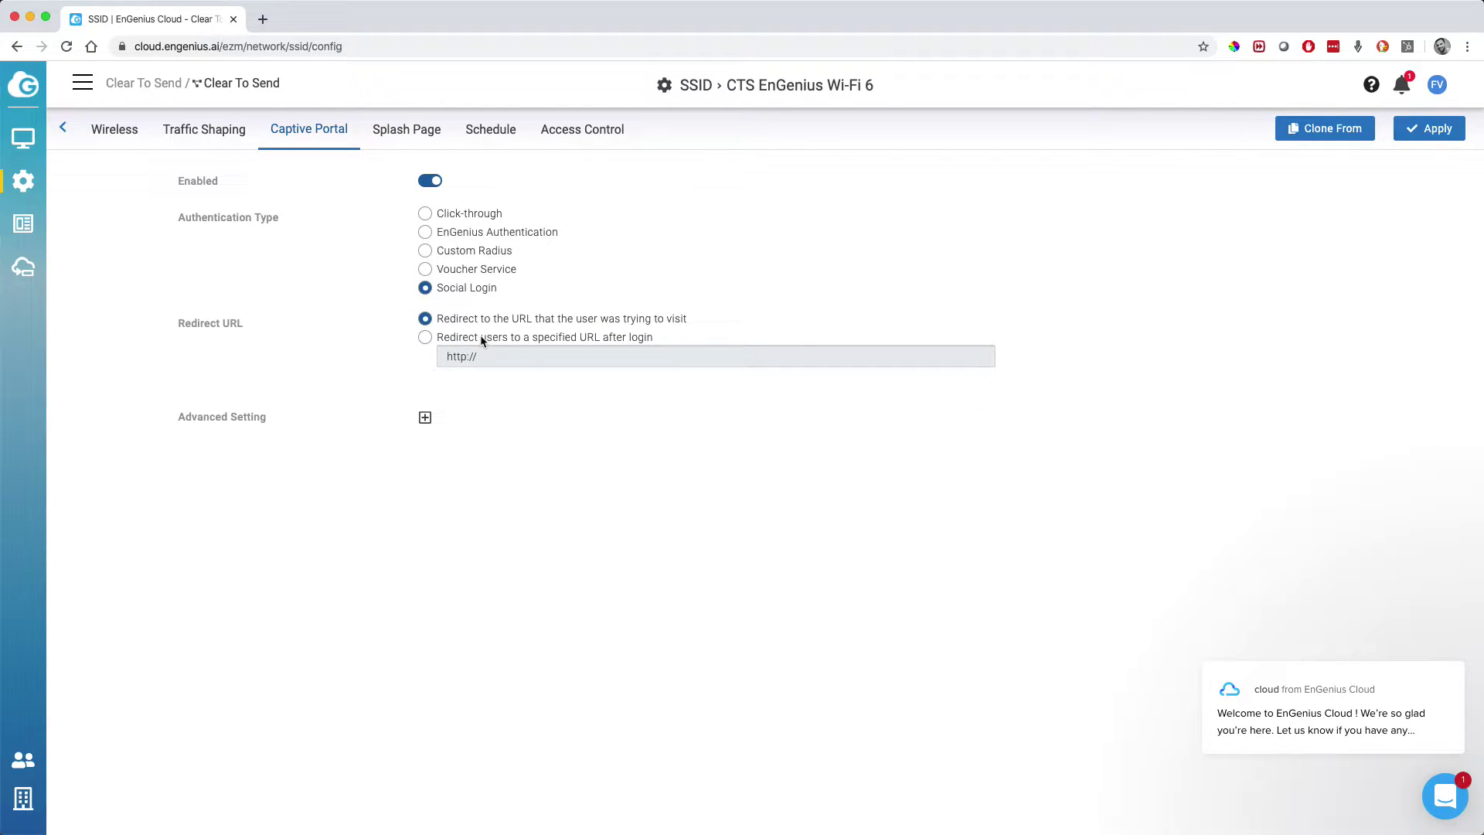
left_click(425, 417)
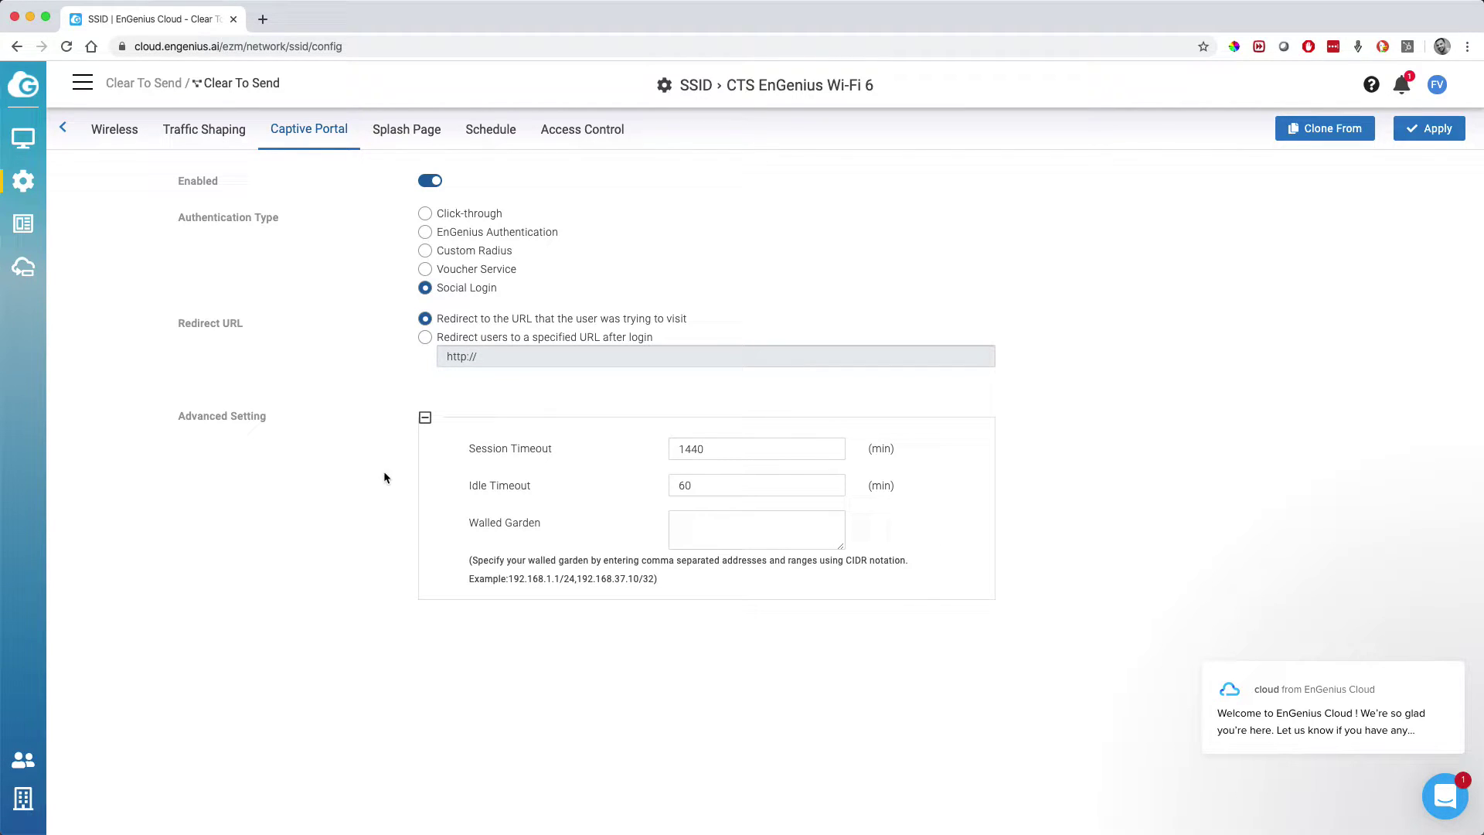
left_click(427, 215)
left_click(433, 178)
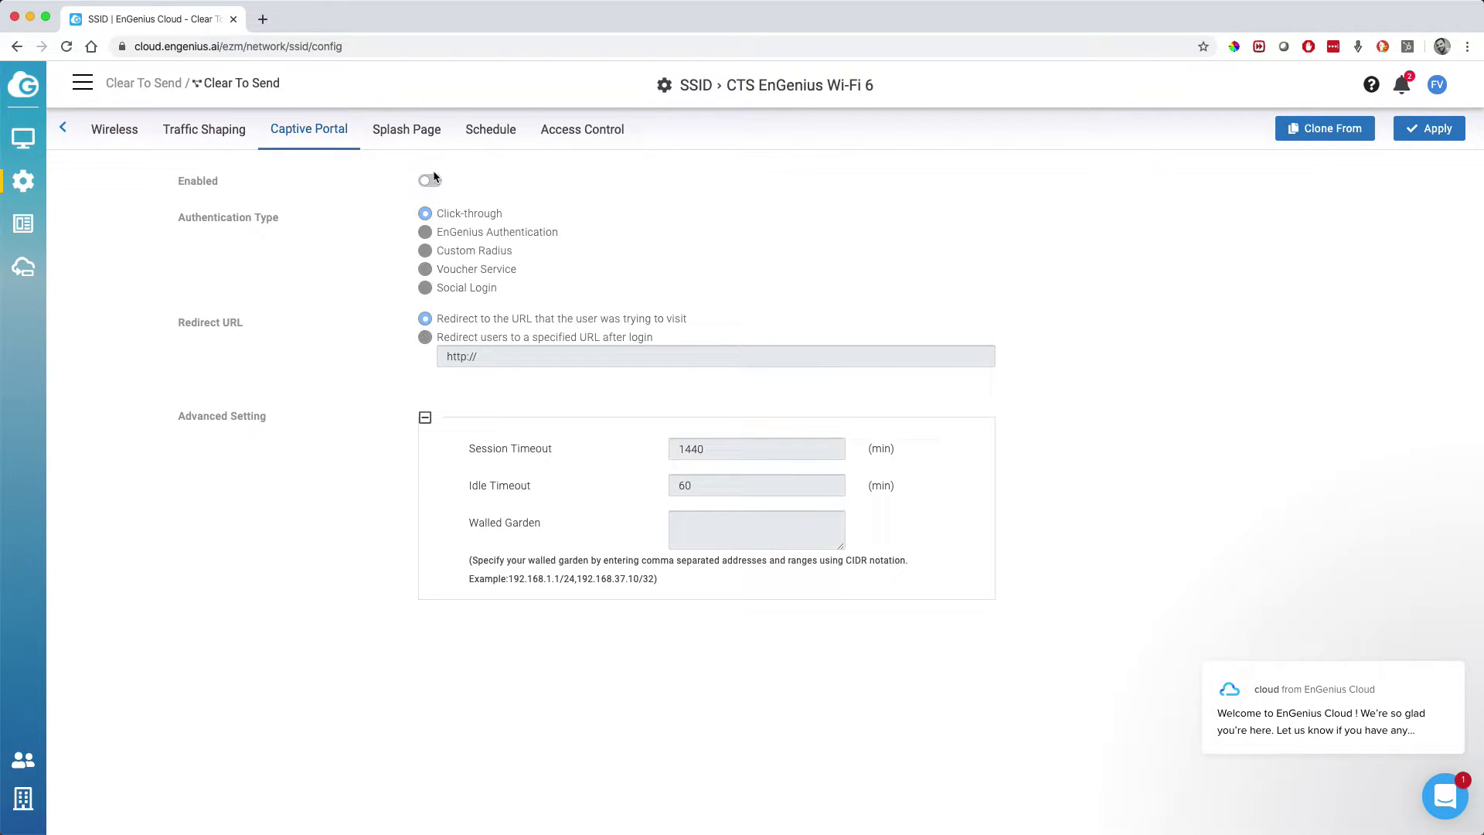
Step: Review the Splash Page, Schedule and Access Control tabs, then return to Wireless settings
left_click(425, 129)
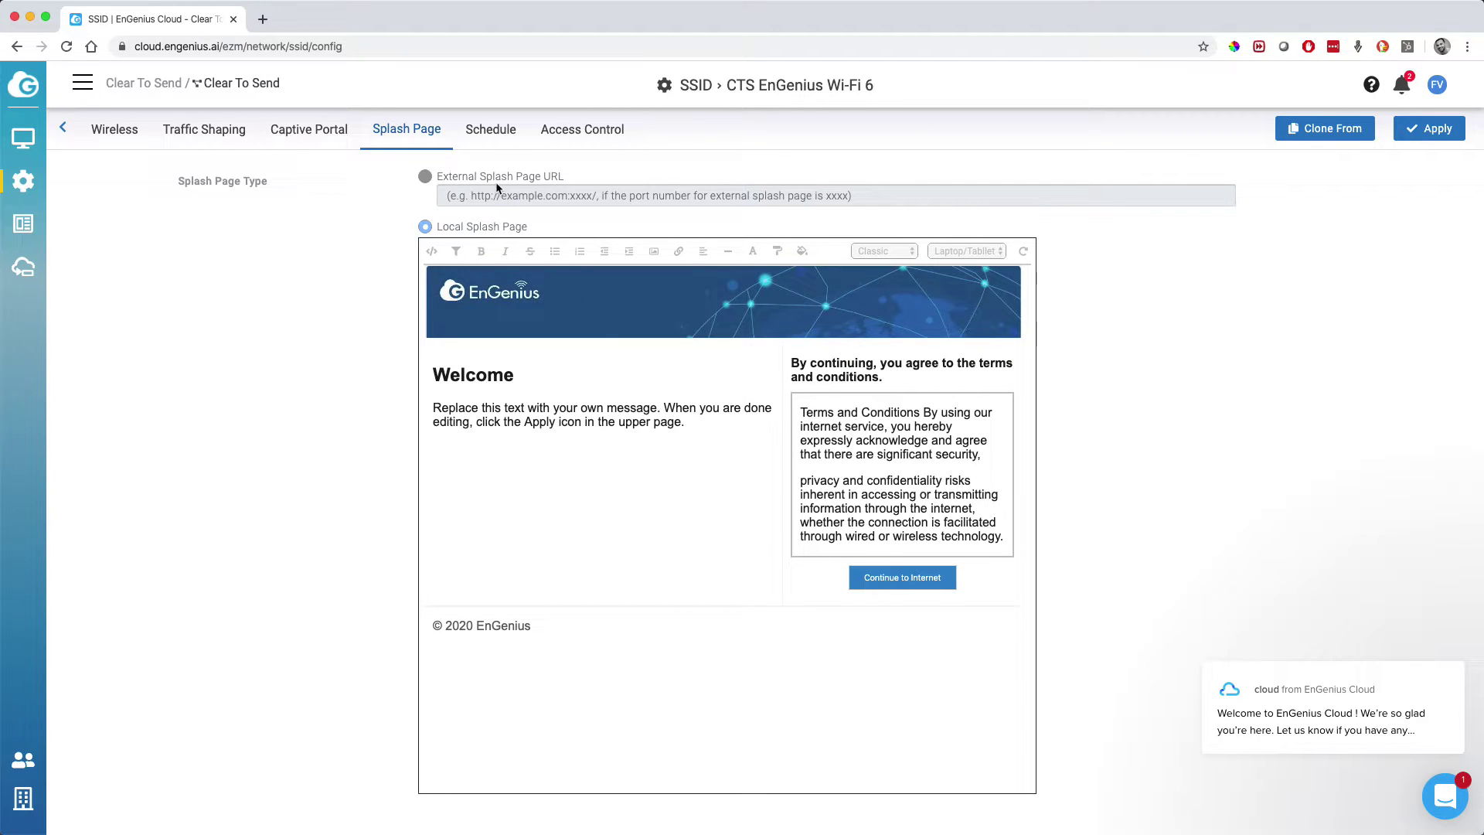
left_click(510, 129)
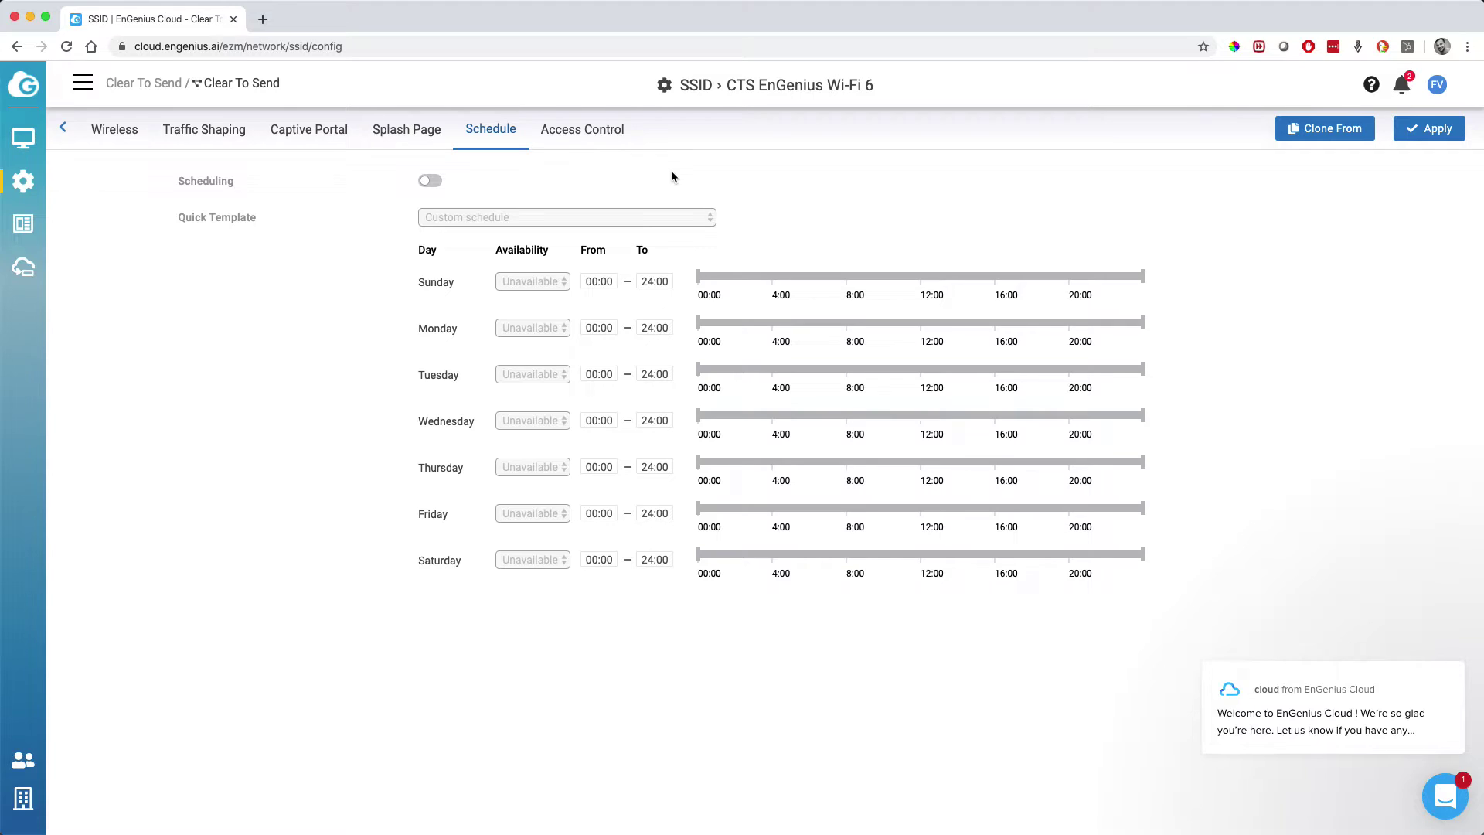
left_click(614, 142)
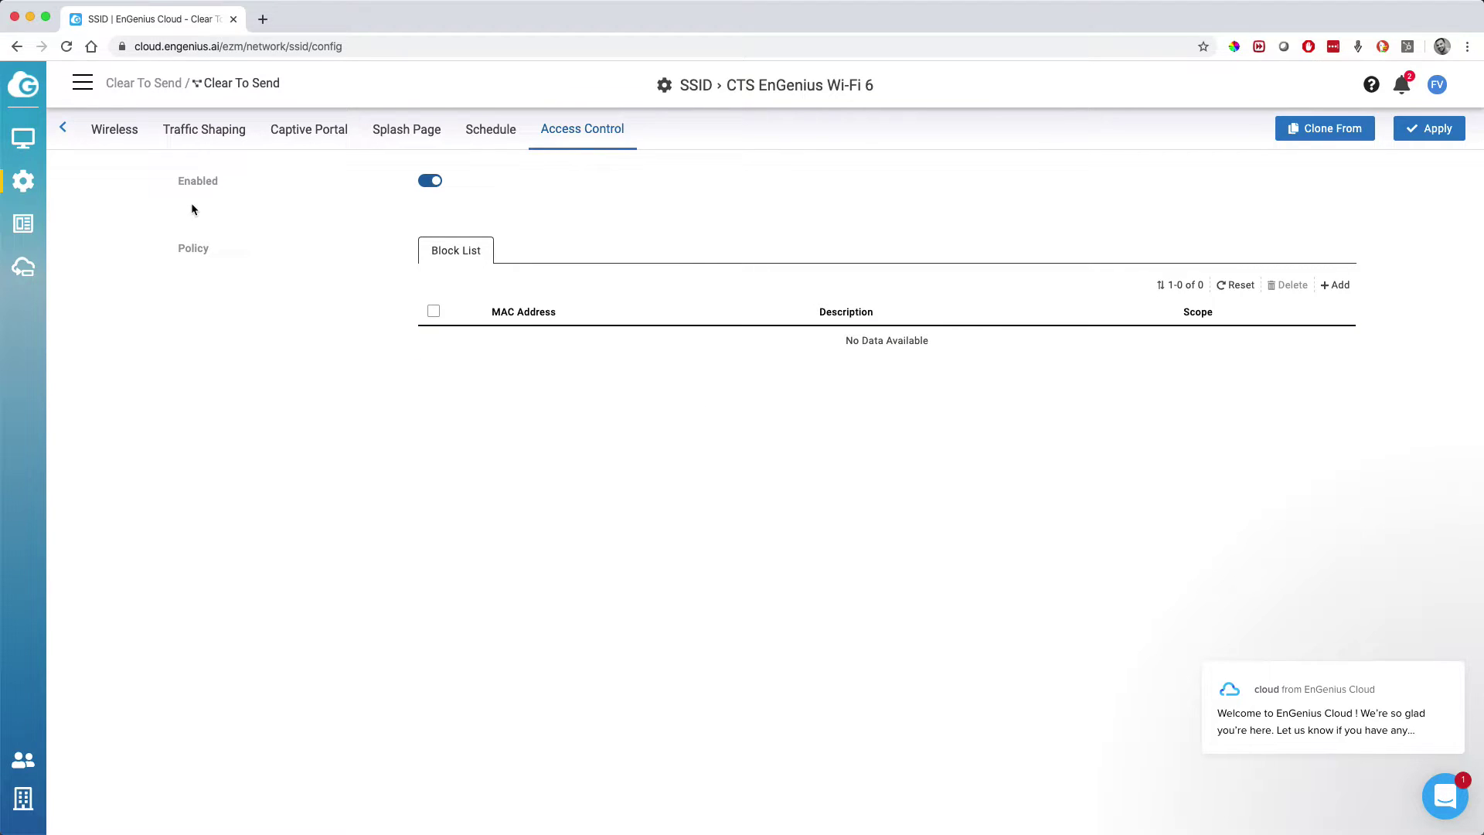
left_click(126, 133)
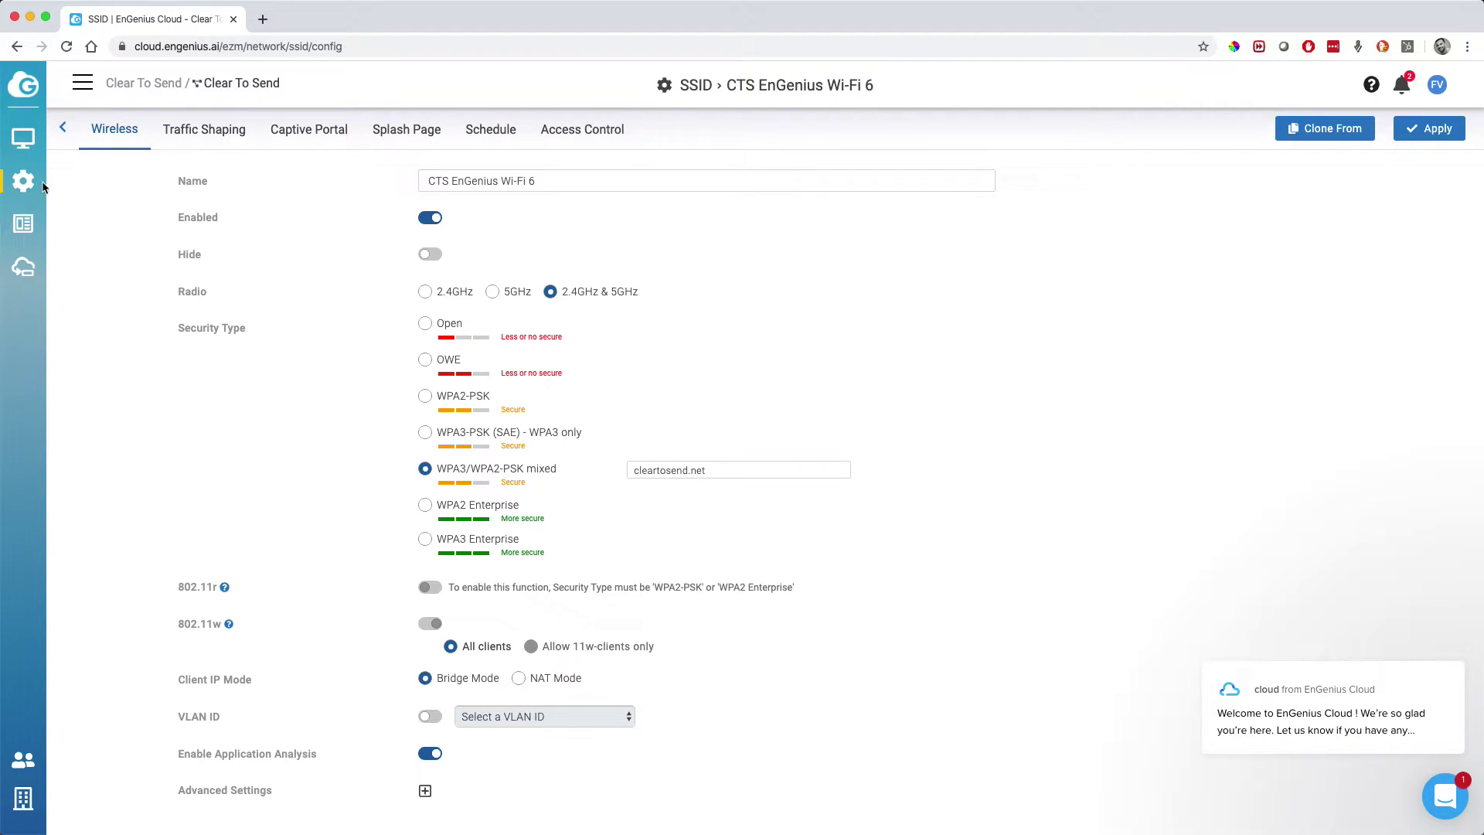
Step: Open the AP tab of the network's General Settings and expand its Advanced Settings
mouse_move(23, 182)
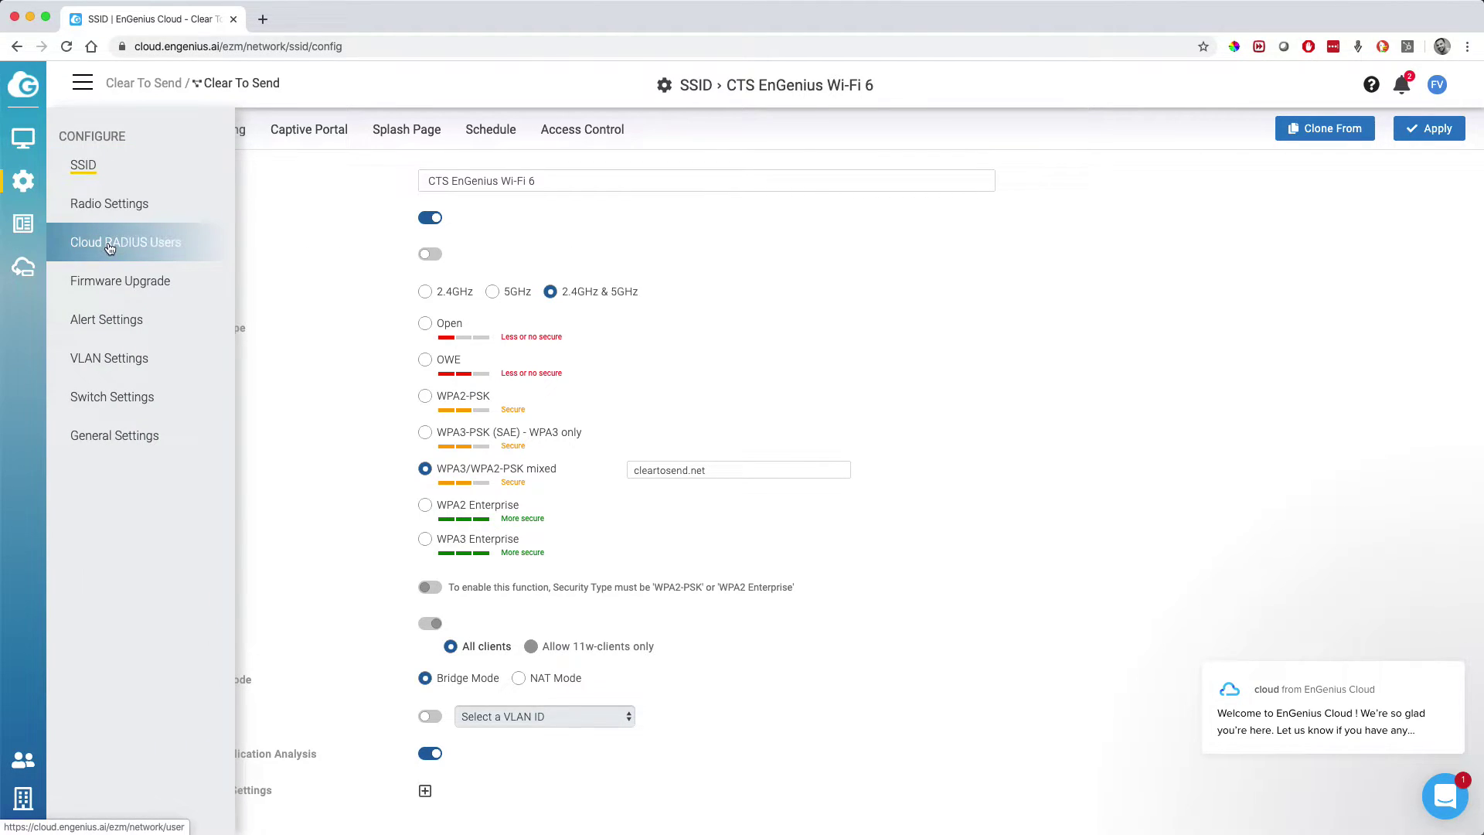
left_click(144, 430)
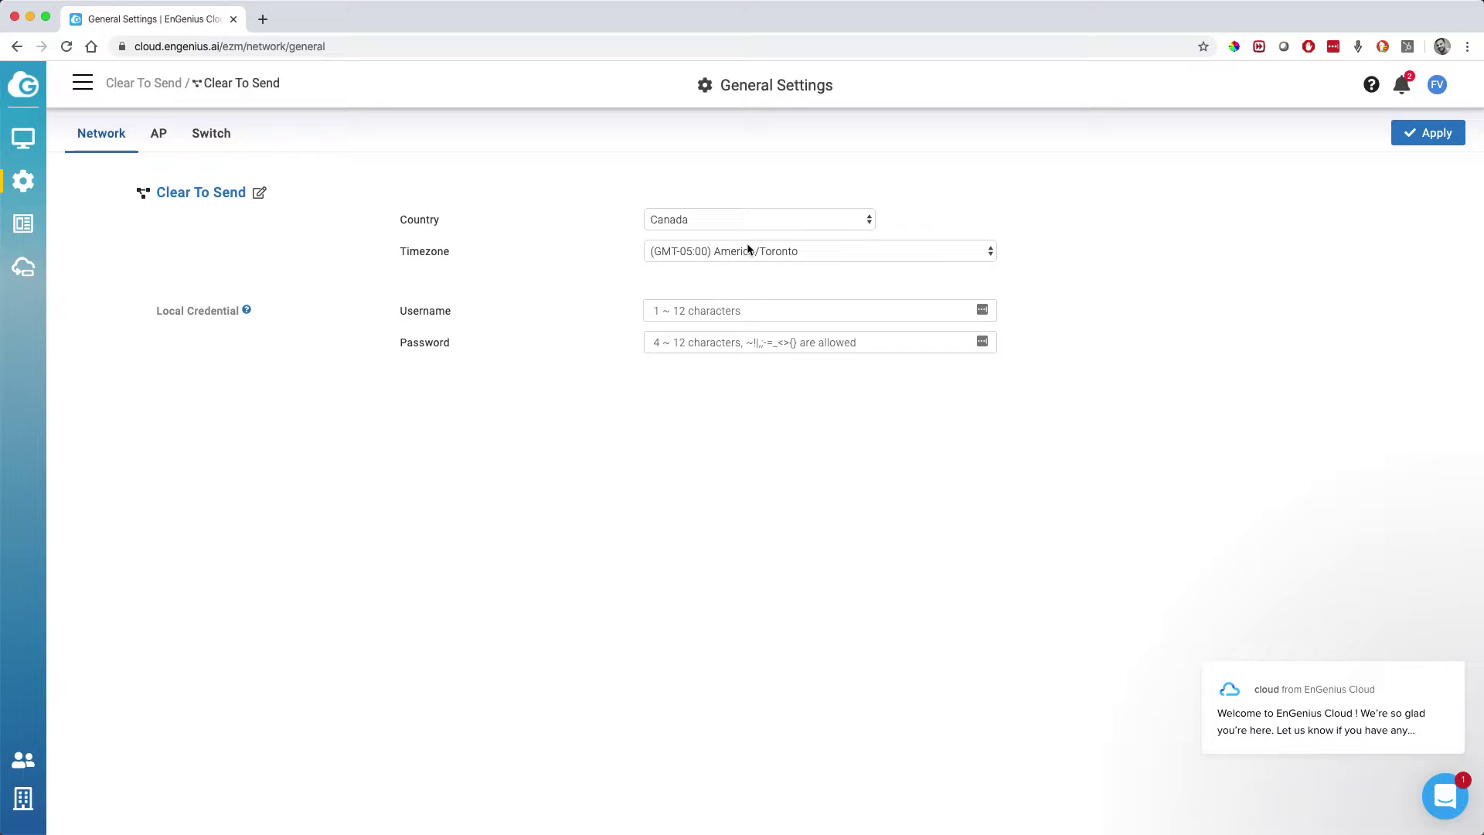
left_click(160, 133)
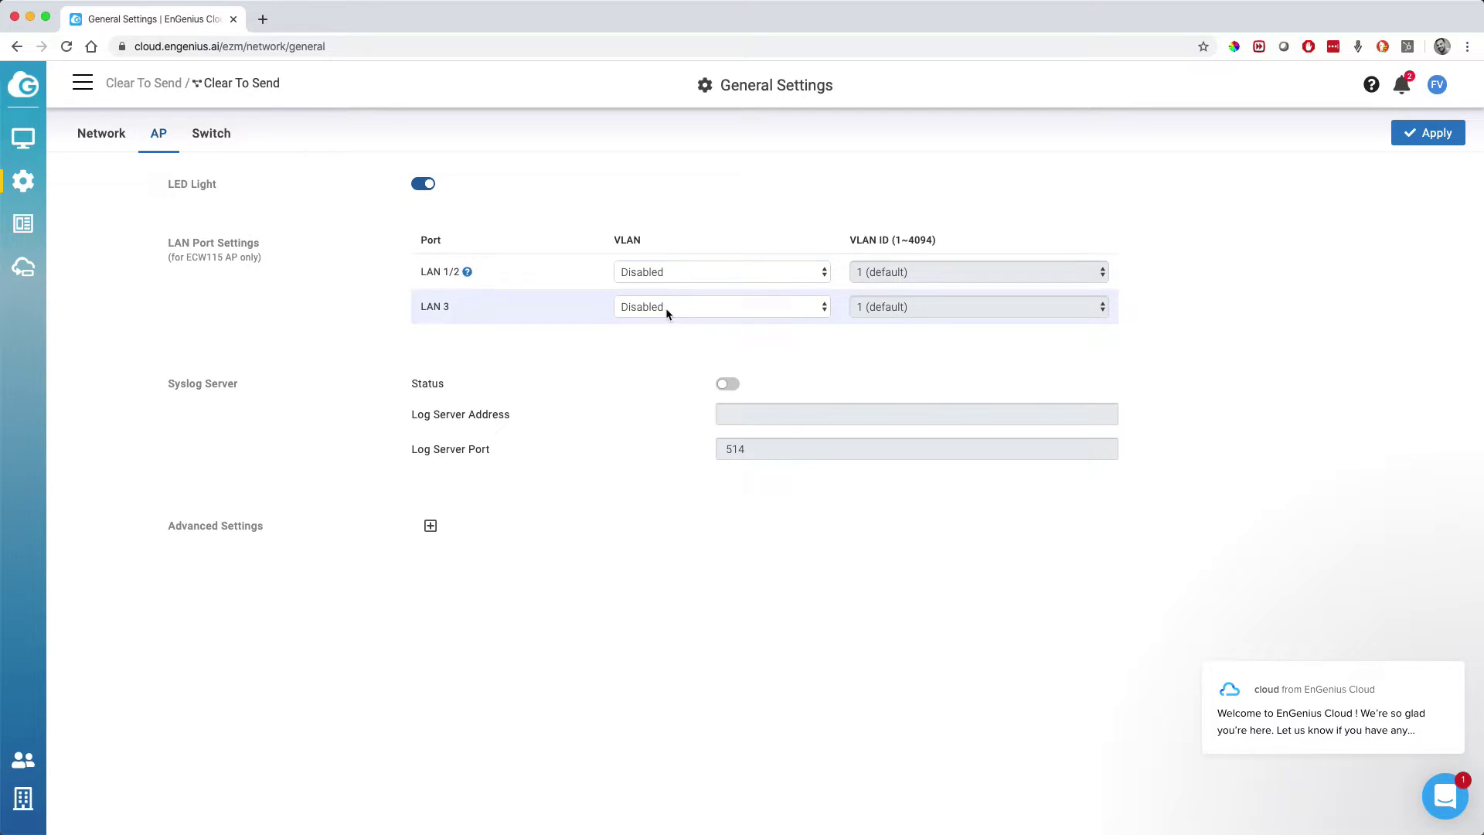
left_click(429, 526)
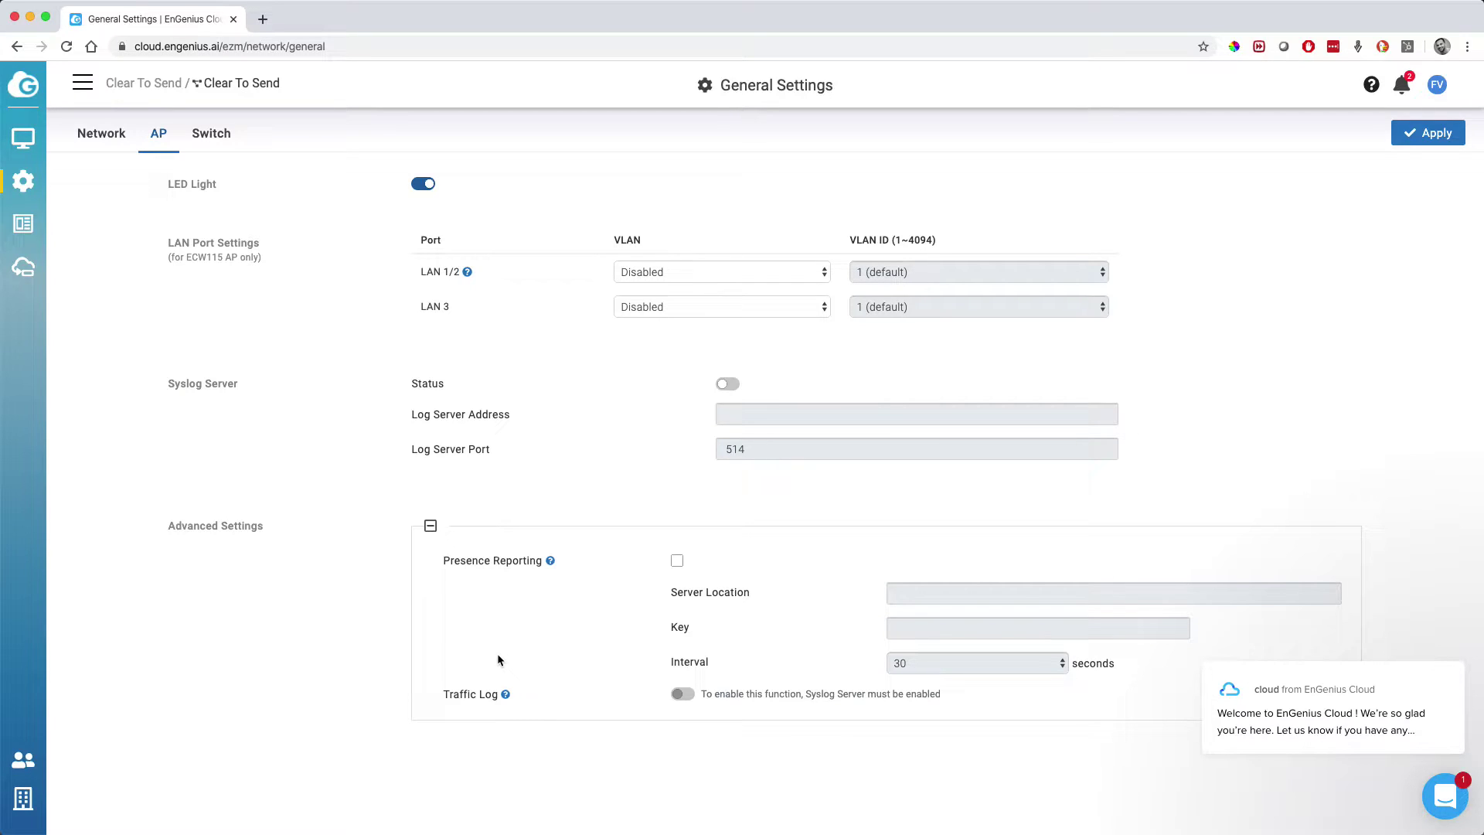
Step: In Radio Settings, keep the indoor 2.4G and 5G channels on Auto
mouse_move(23, 181)
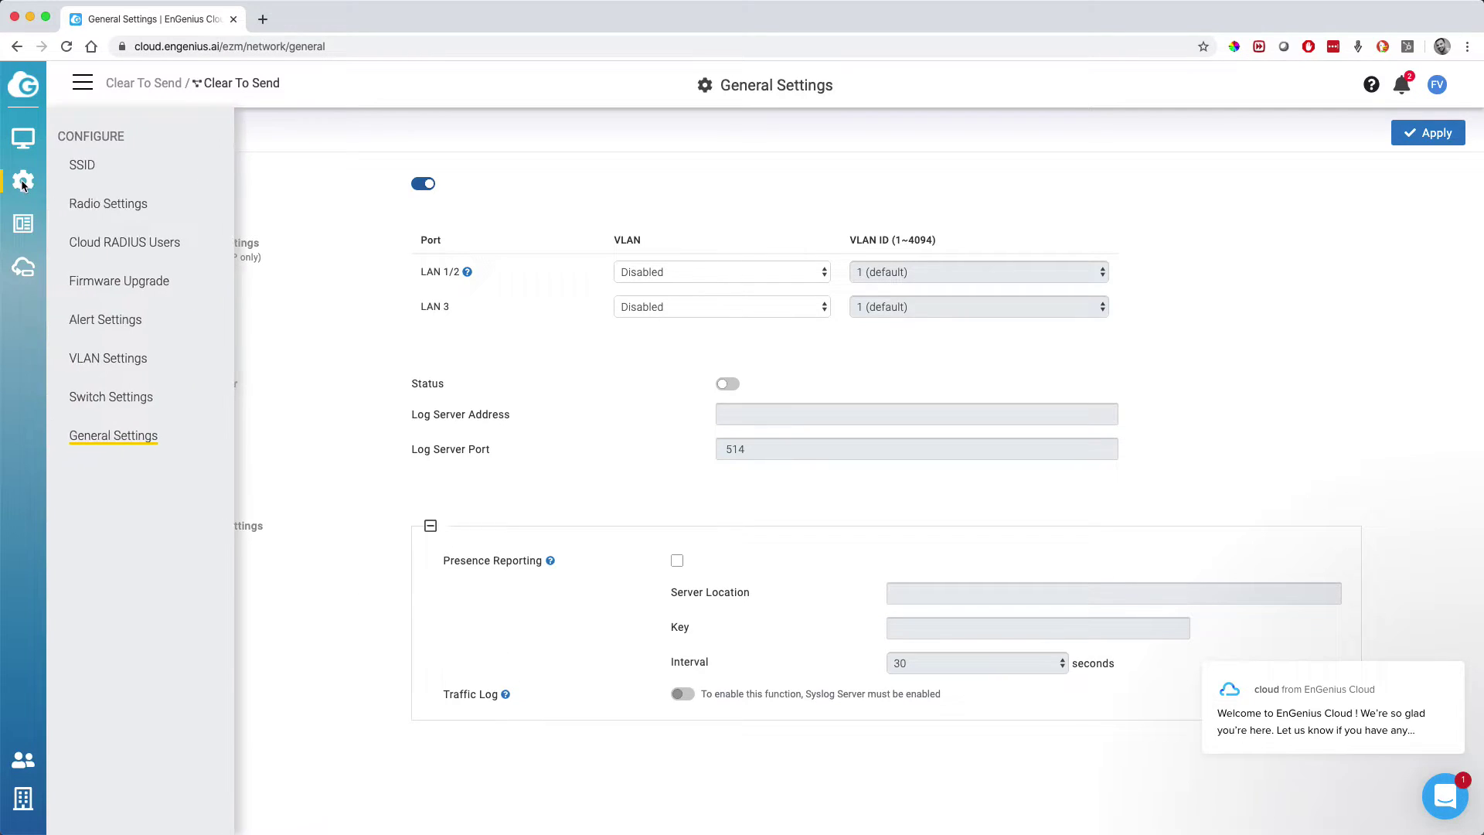
left_click(109, 202)
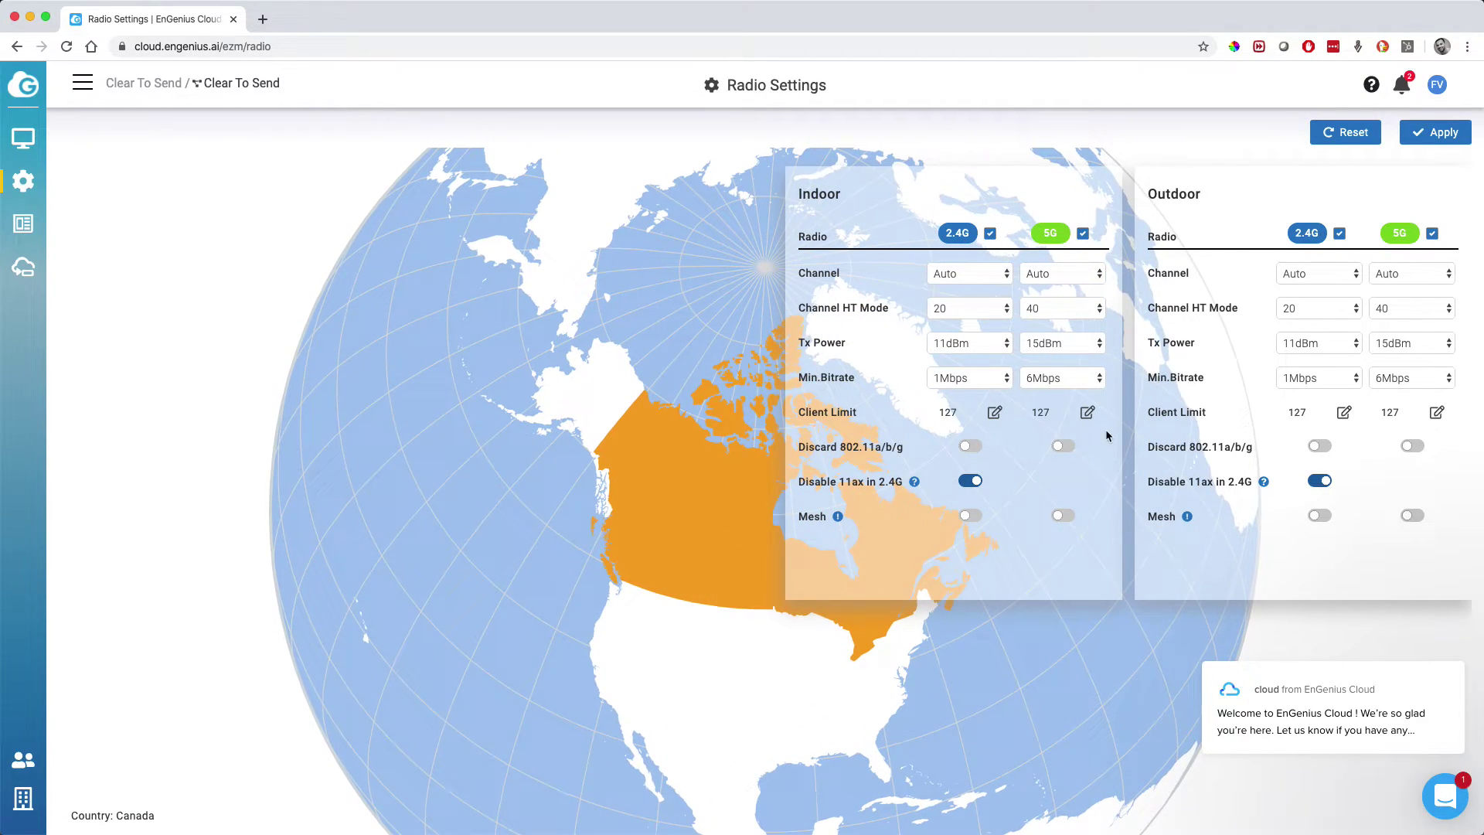
left_click(1001, 271)
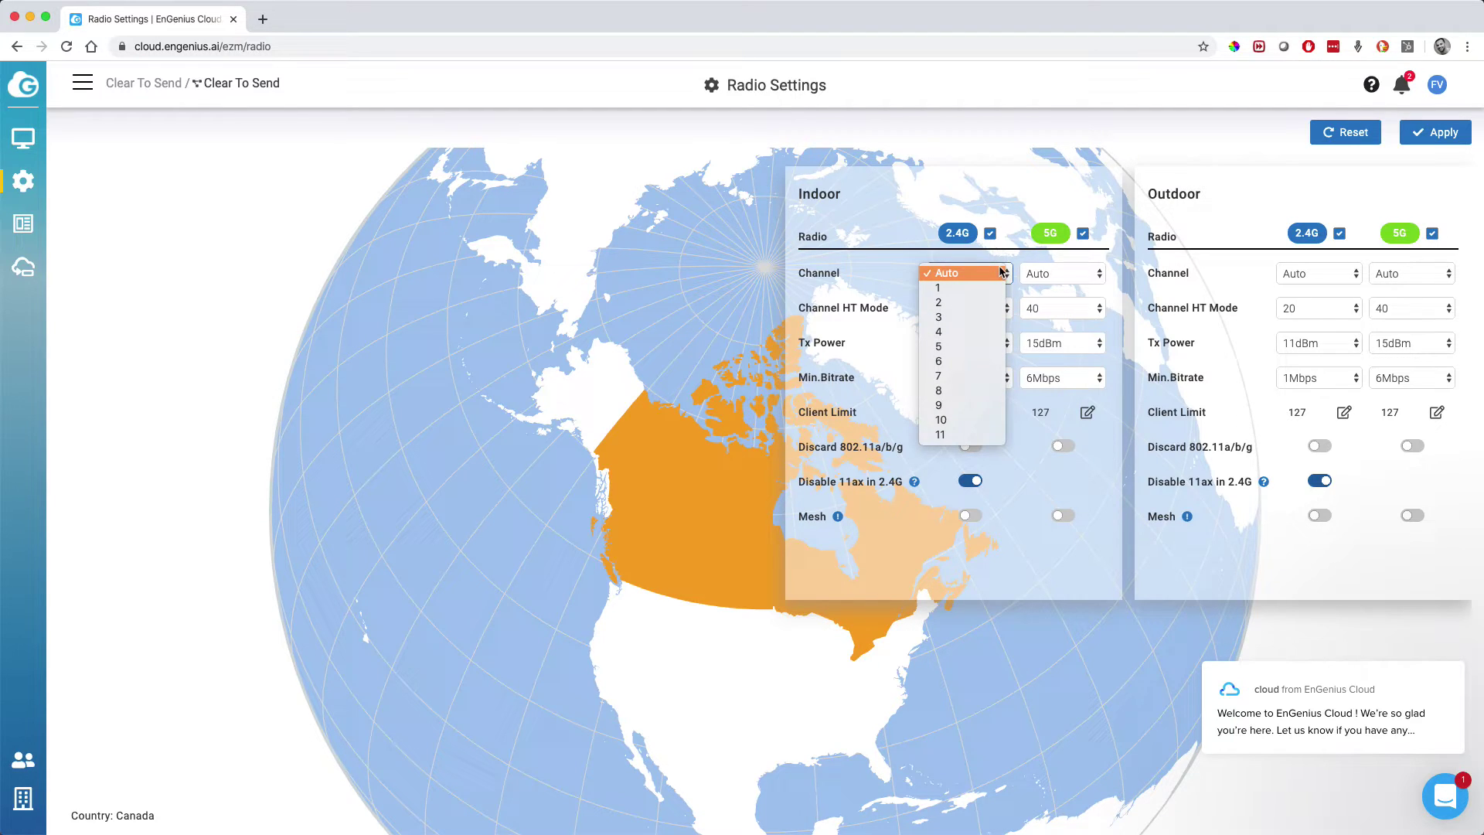
left_click(1059, 272)
left_click(1060, 270)
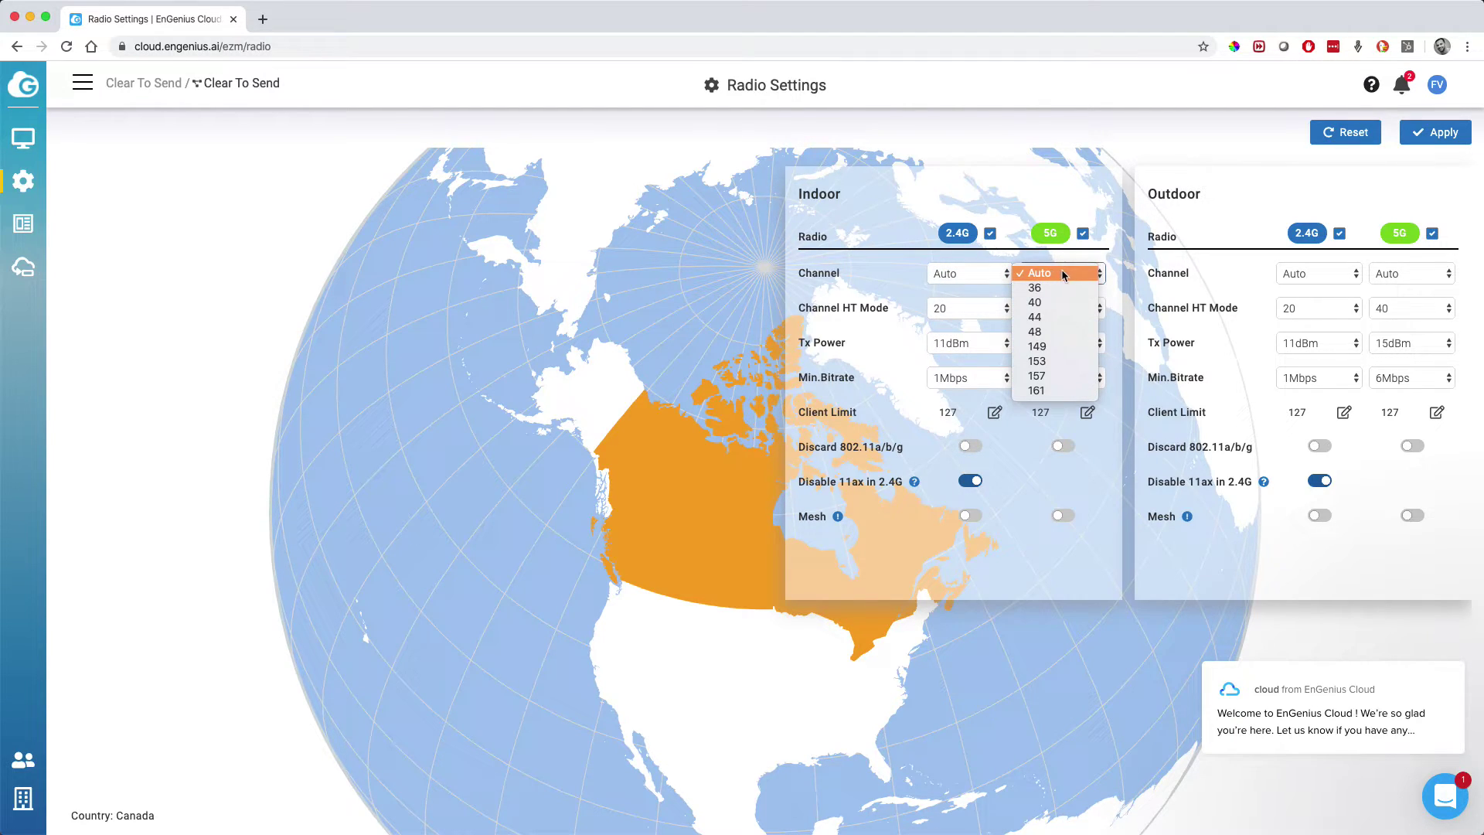
left_click(1094, 469)
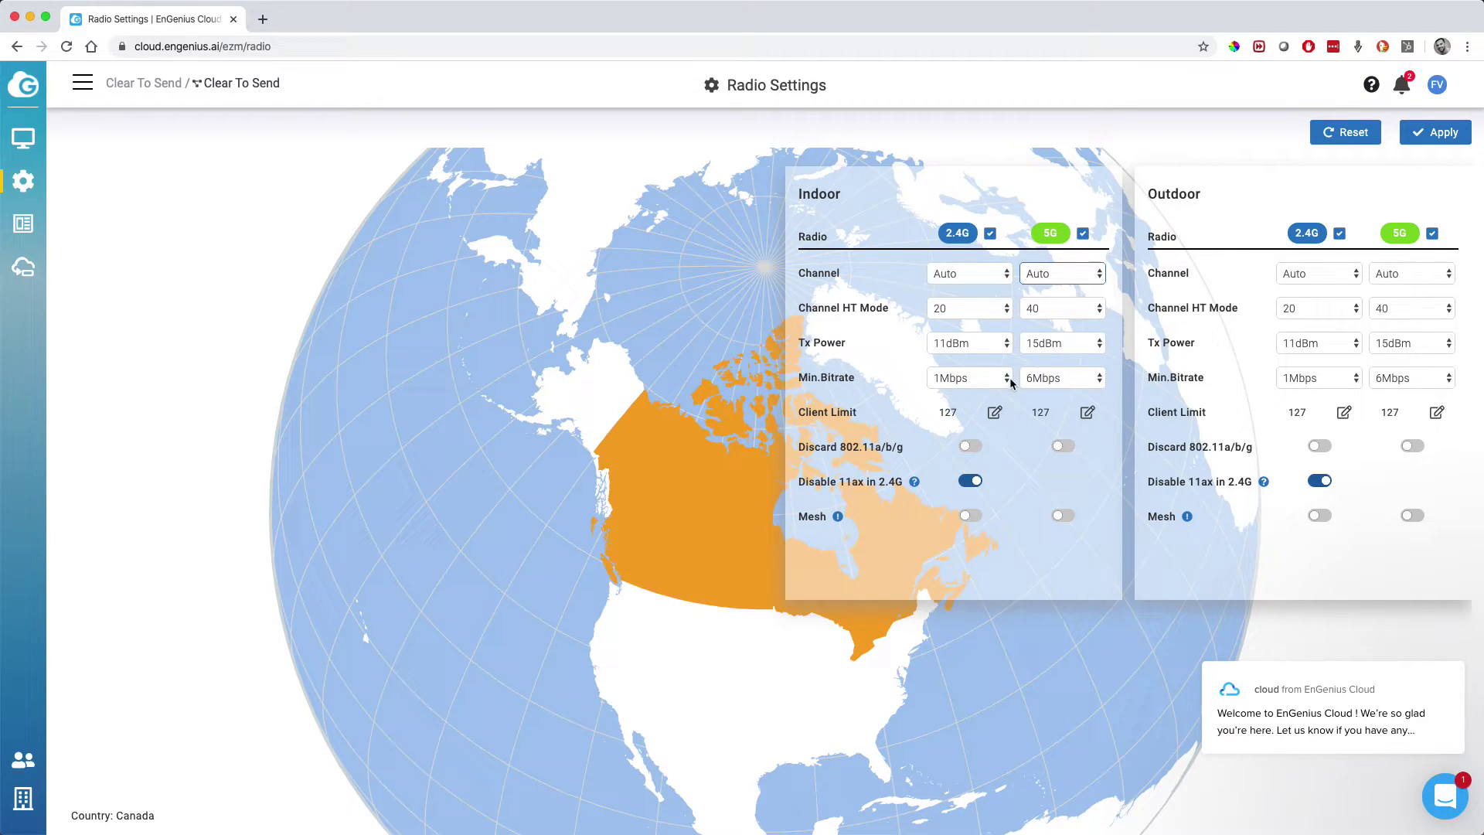
Step: Set both indoor minimum bitrates to 12Mbps, discard 802.11a/b/g on both bands, and apply
left_click(1009, 377)
left_click(1061, 381)
left_click(1061, 379)
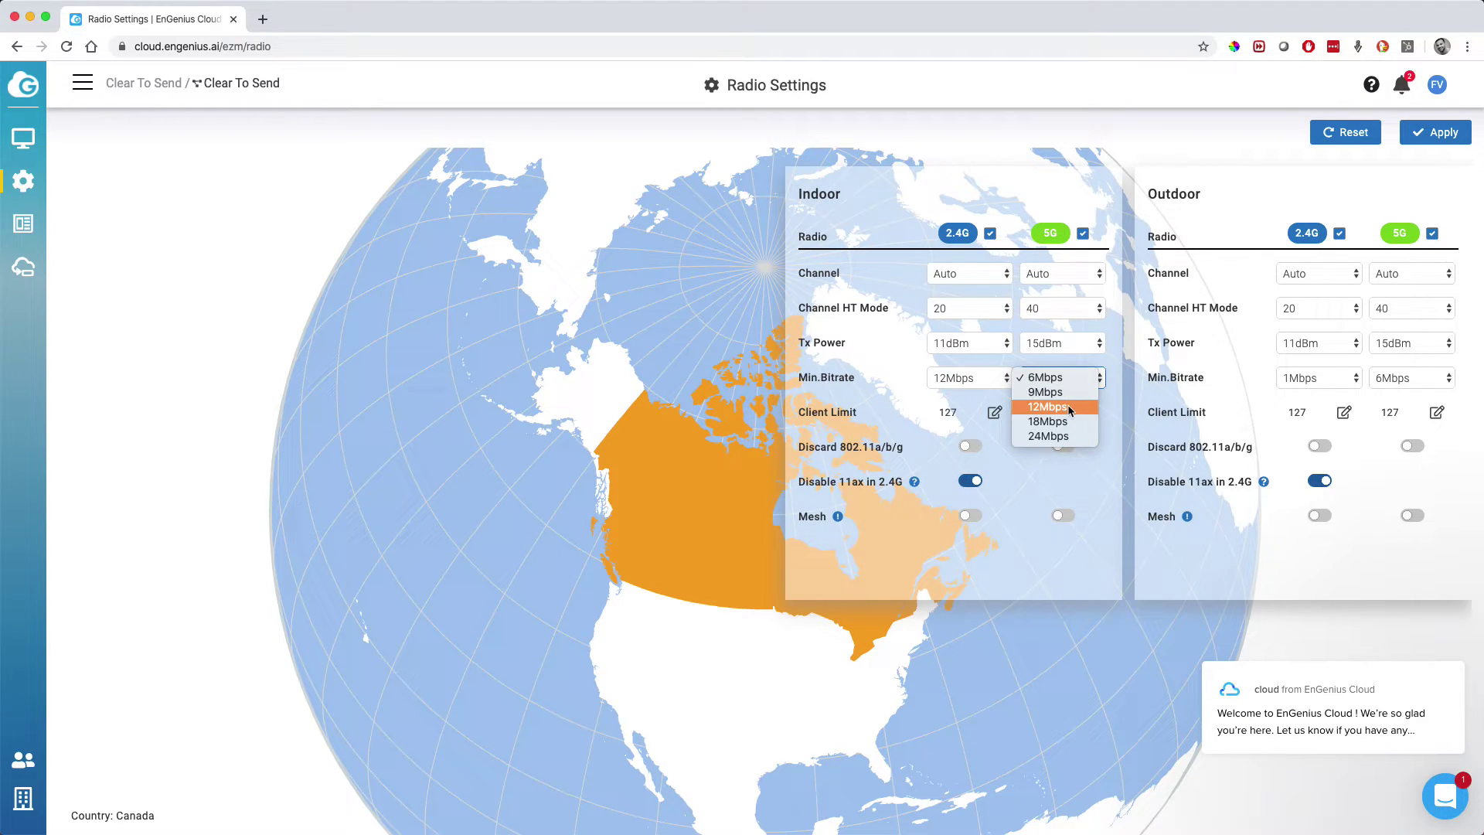
left_click(1070, 408)
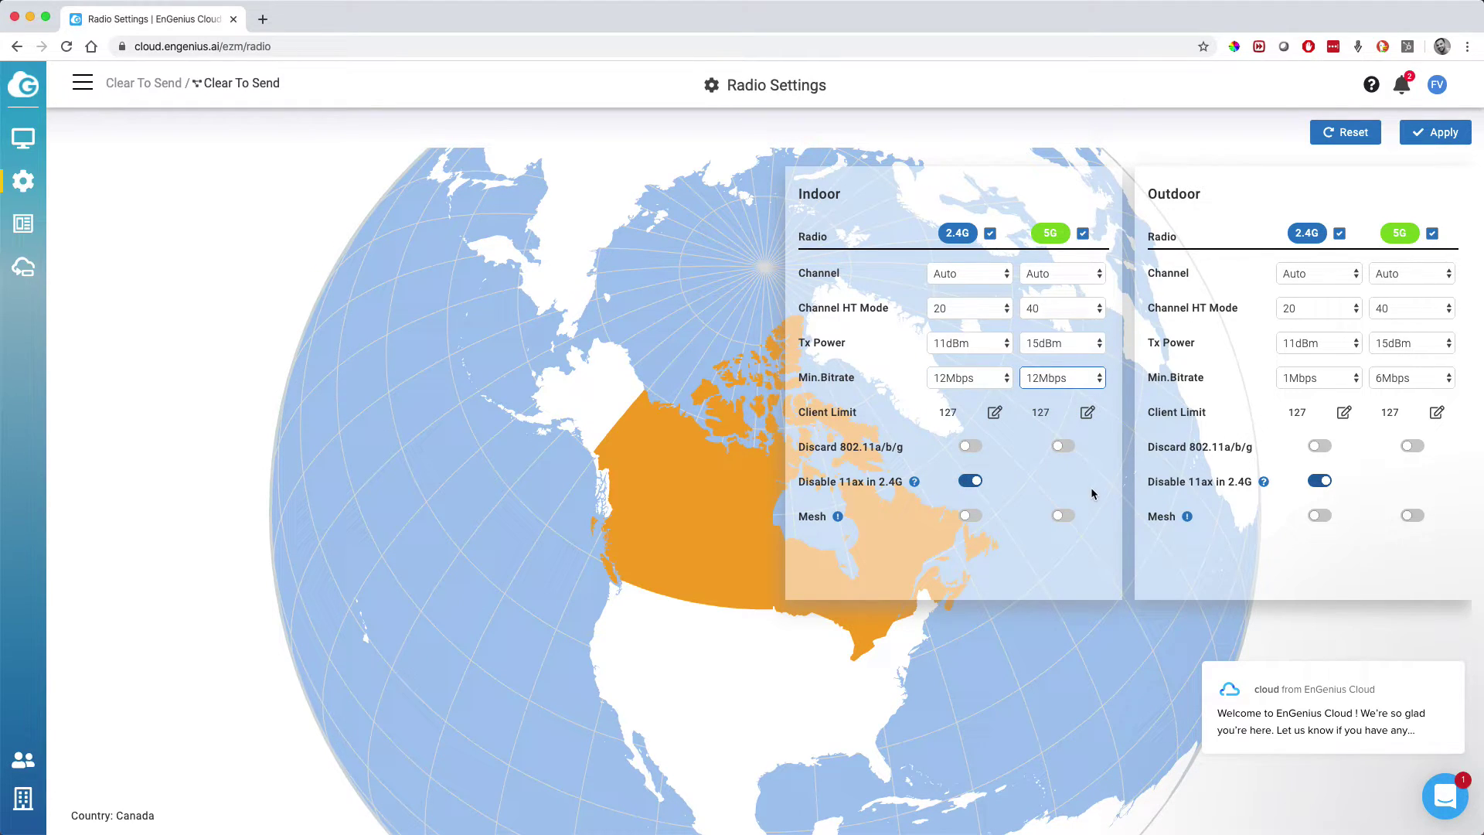
left_click(966, 449)
left_click(1064, 445)
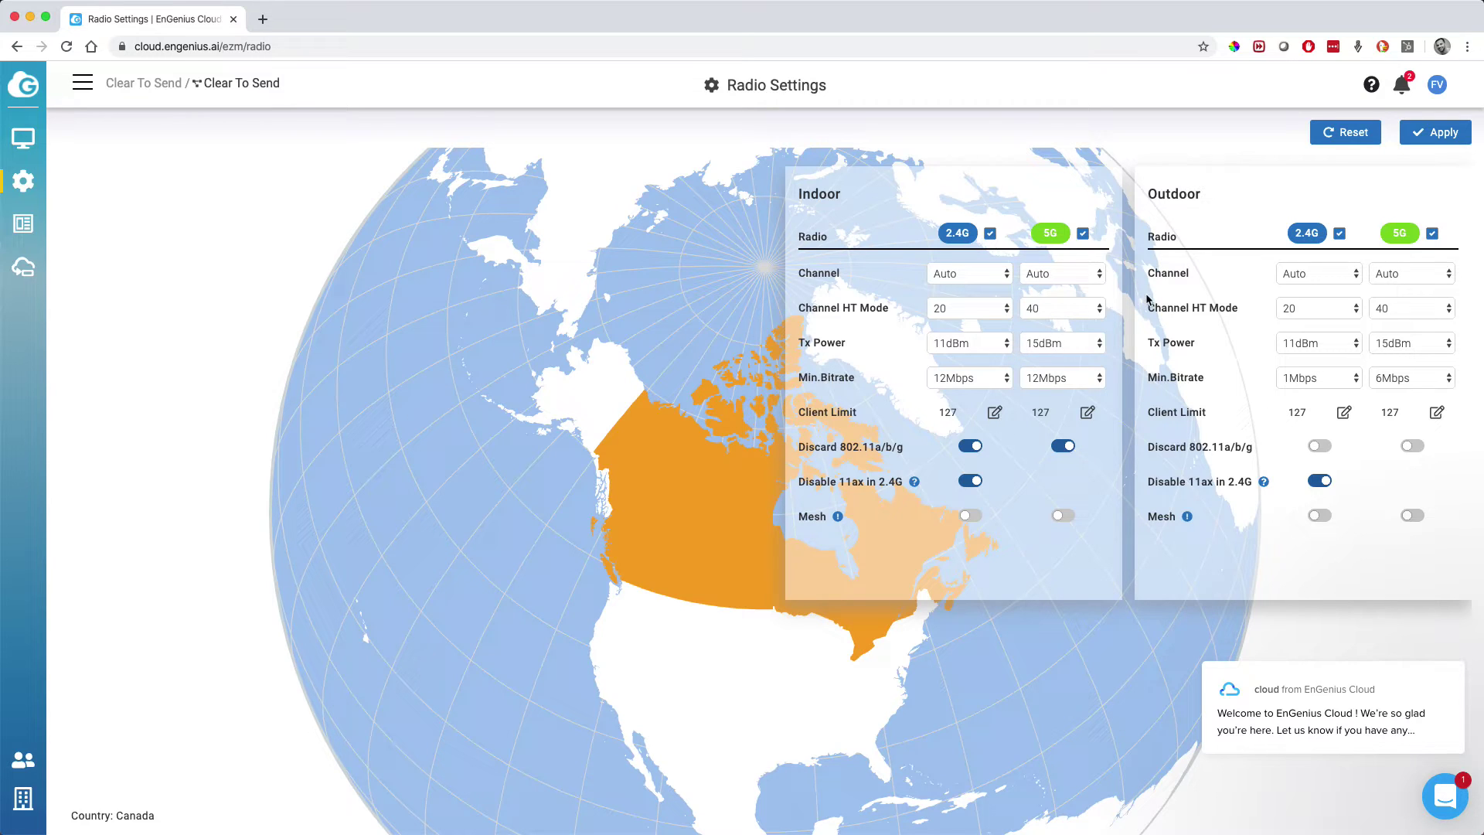
left_click(1420, 139)
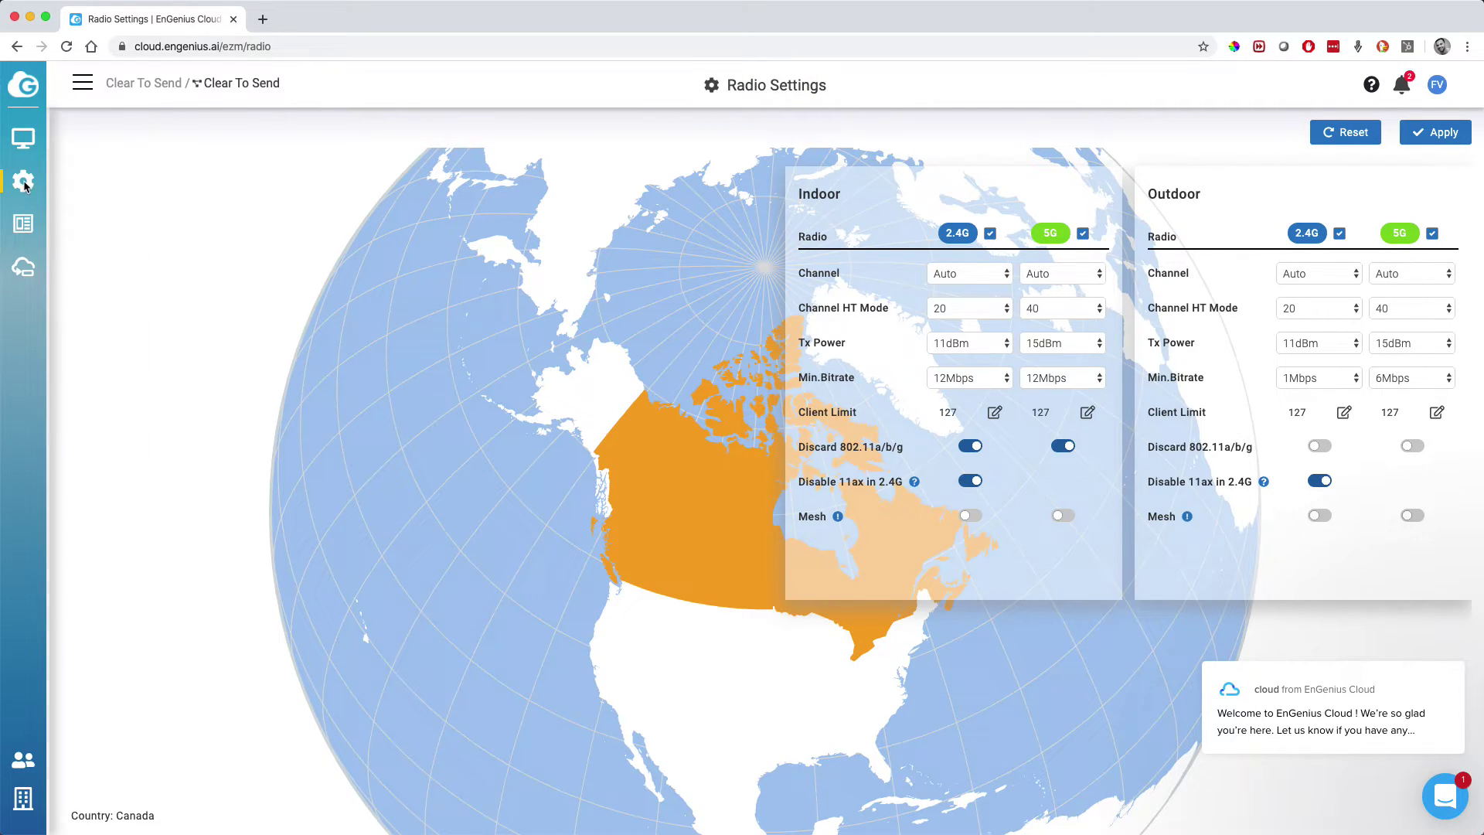
Step: Go through the network dashboard to the Access Points list
mouse_move(25, 182)
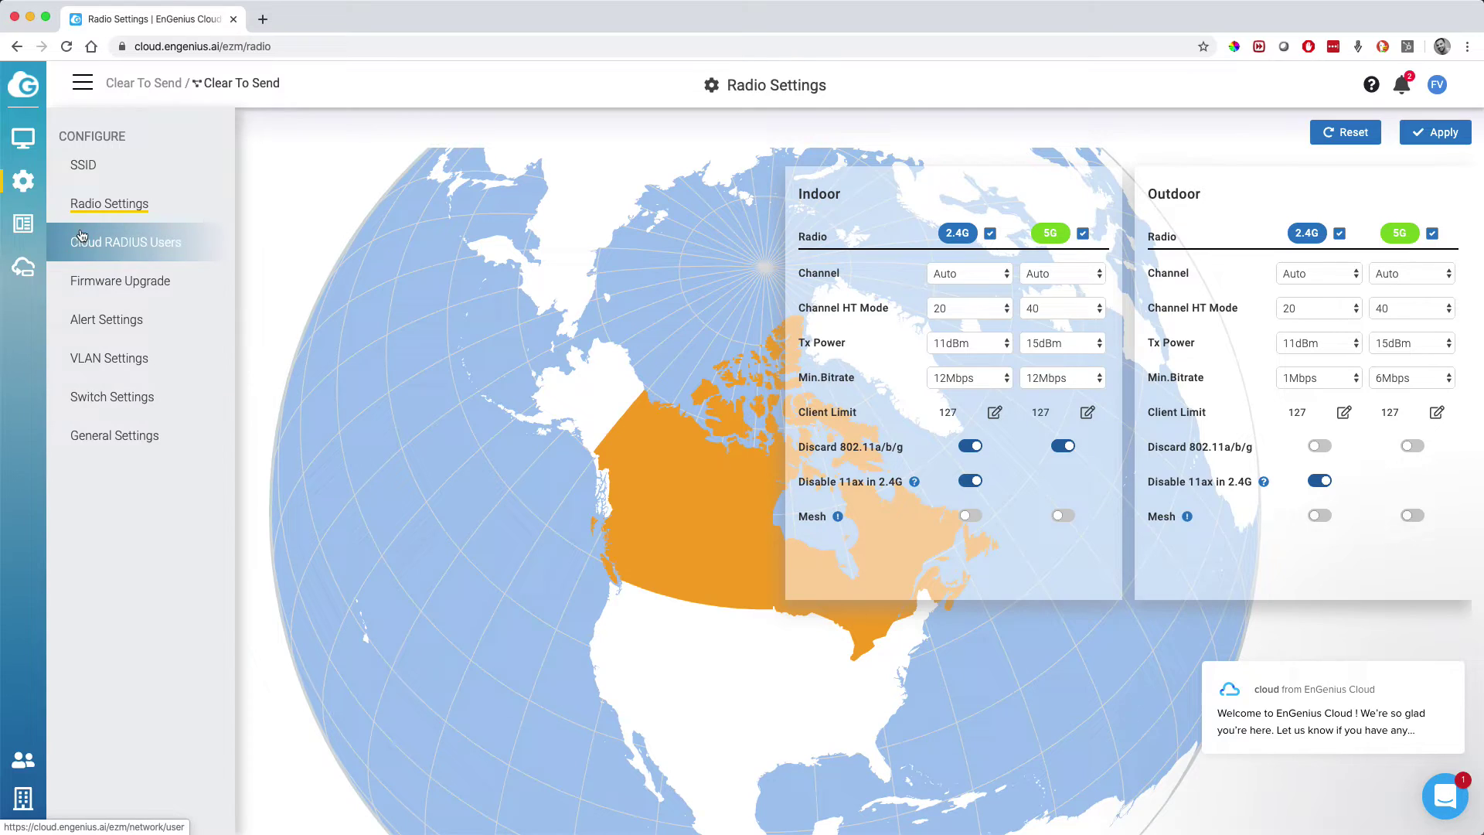
mouse_move(36, 142)
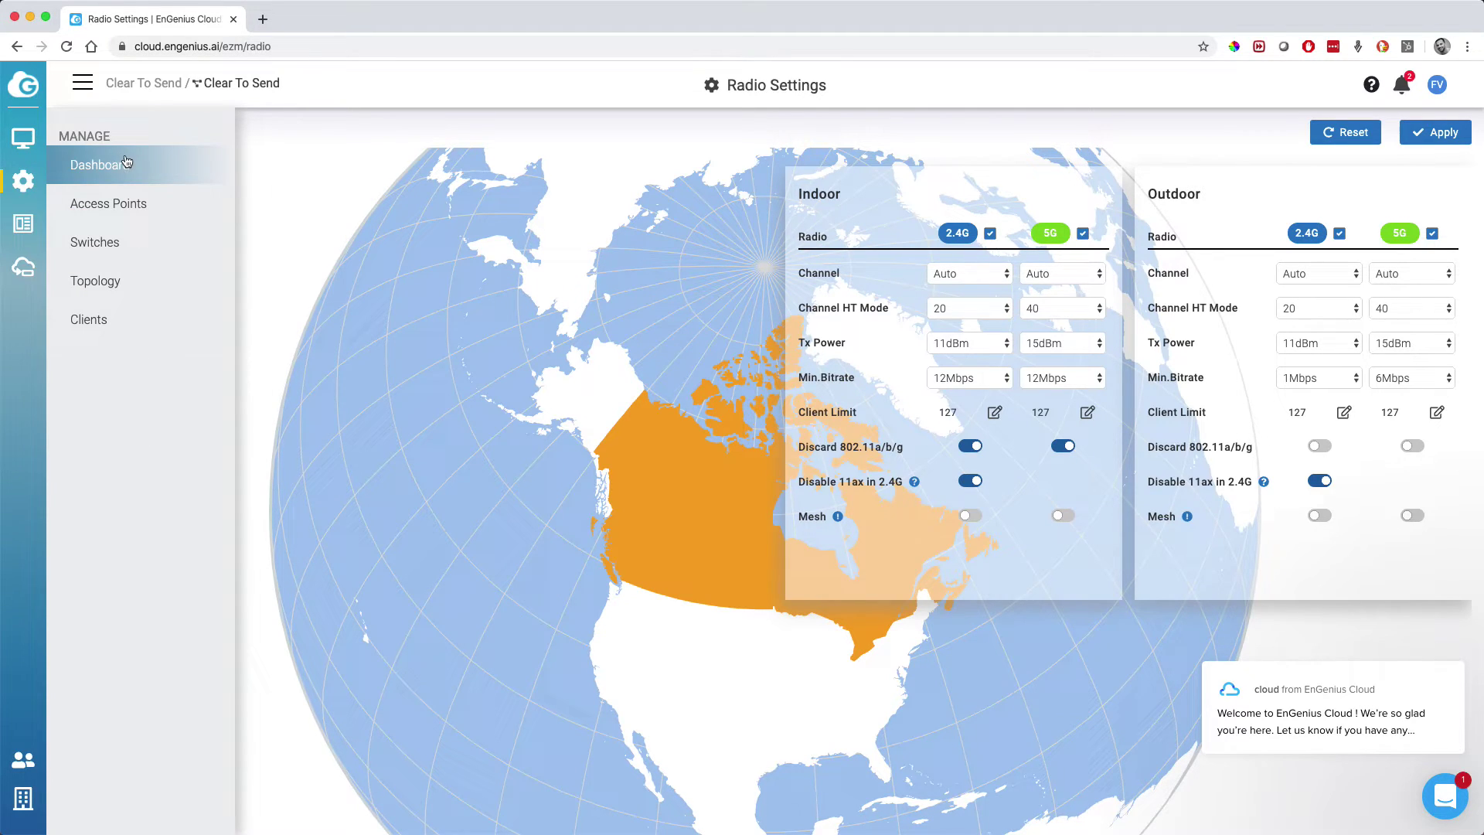
left_click(116, 171)
mouse_move(44, 137)
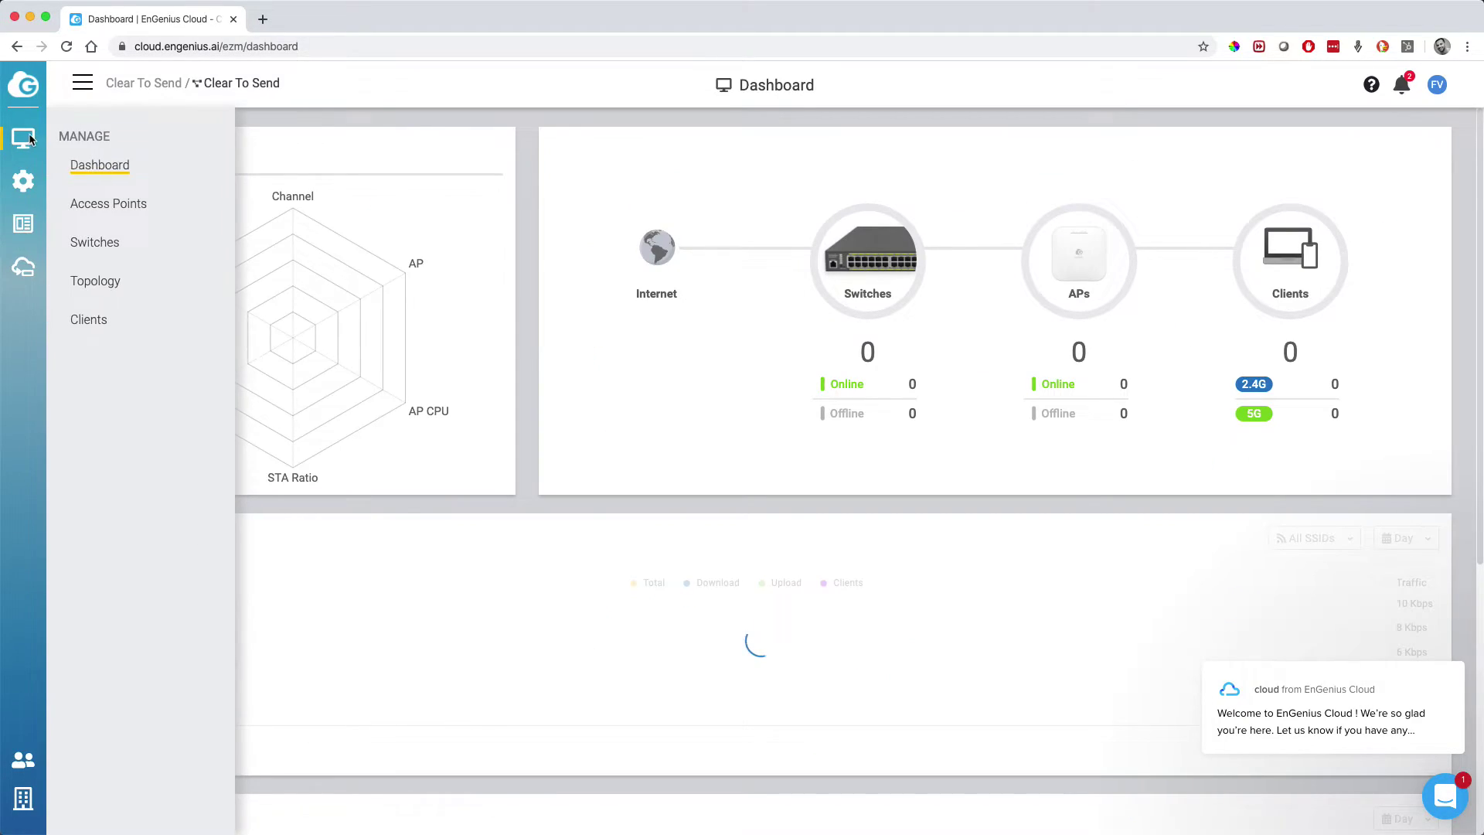
left_click(112, 204)
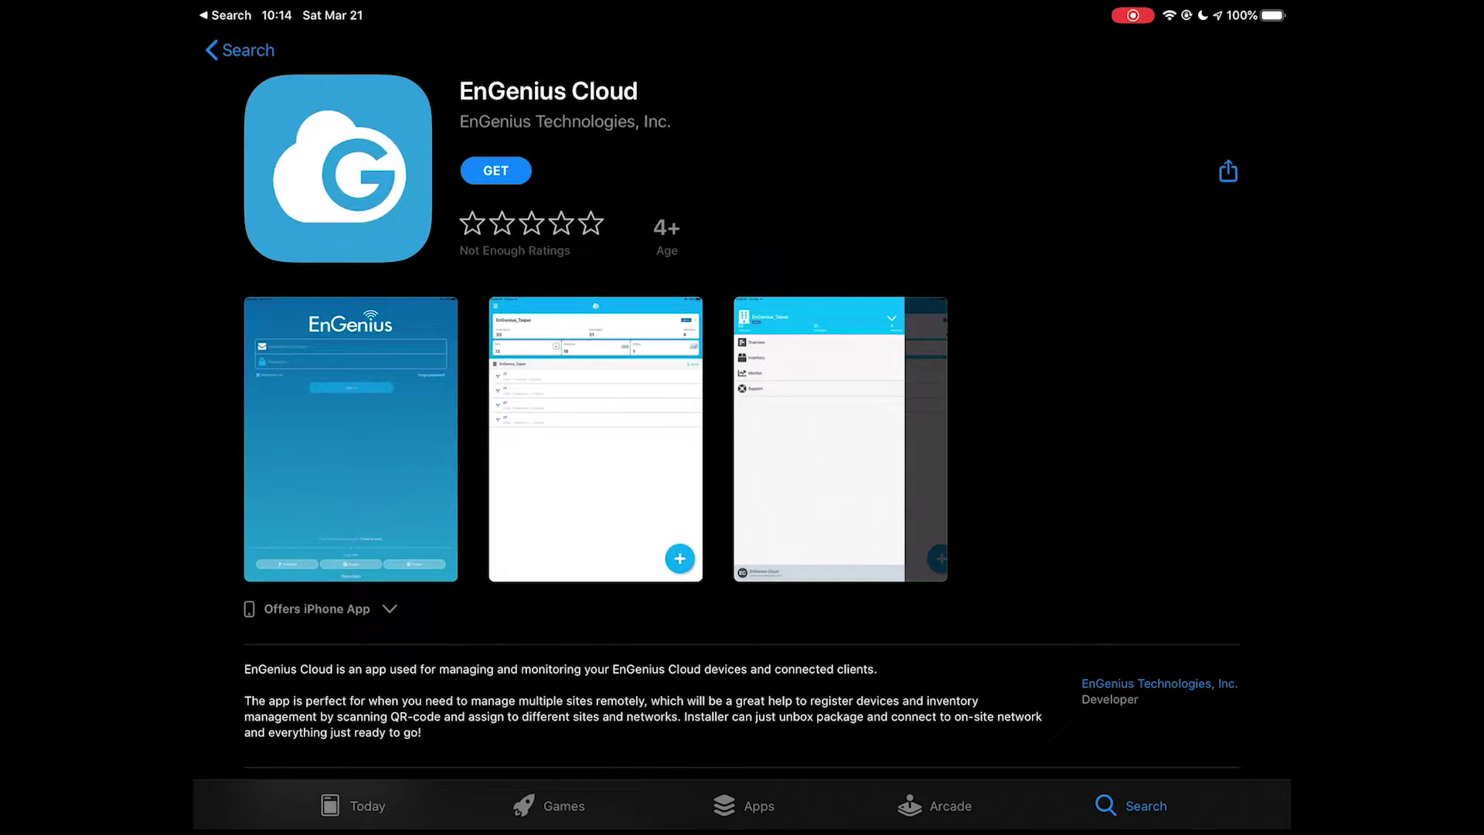
Step: Install the EnGenius Cloud app from its App Store page with GET
left_click(495, 170)
Step: Launch the EnGenius Cloud app and sign in by pasting the Google account password
left_click(495, 170)
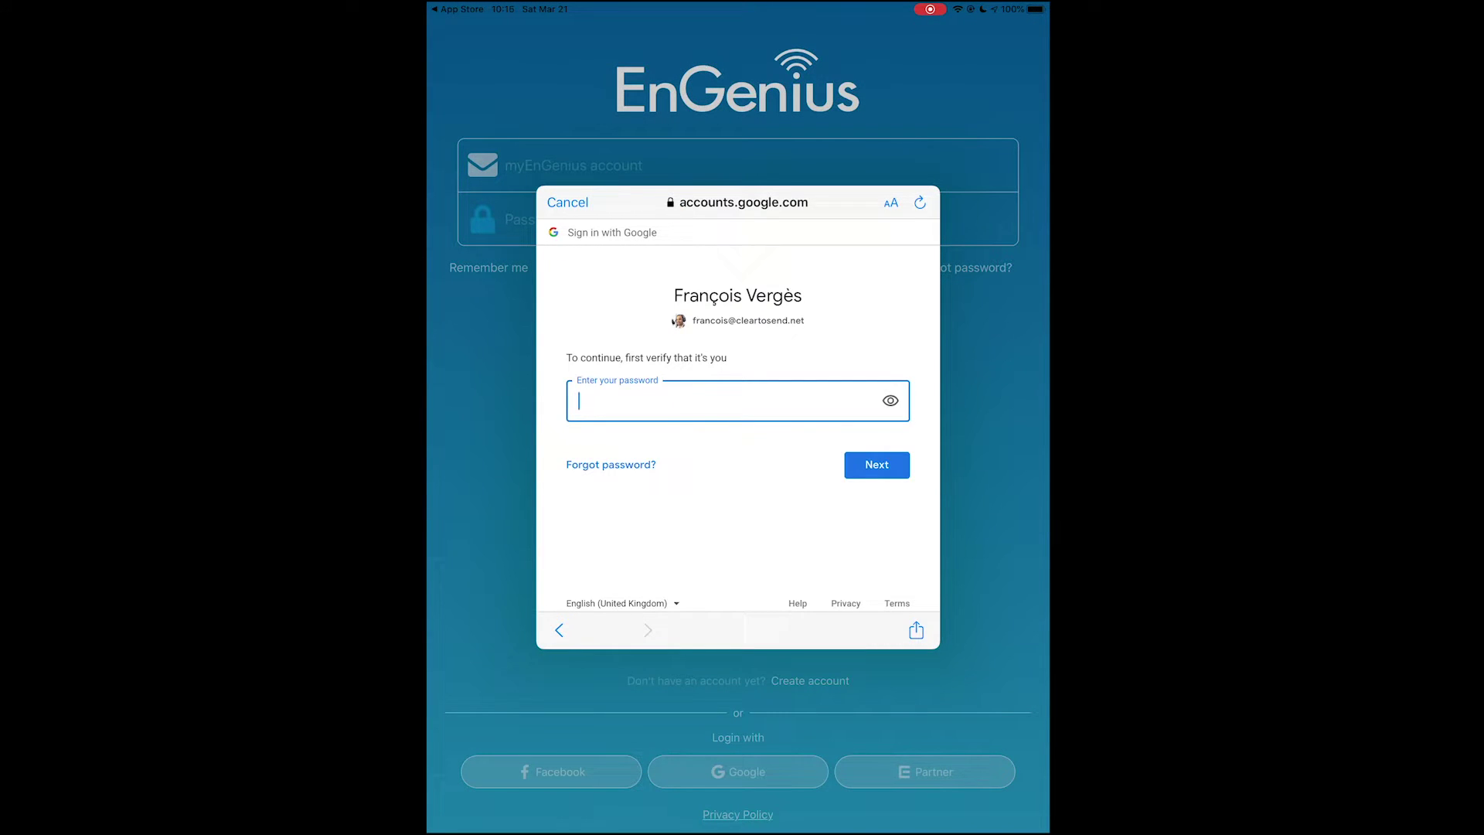
key("ctrl+v")
key("Return")
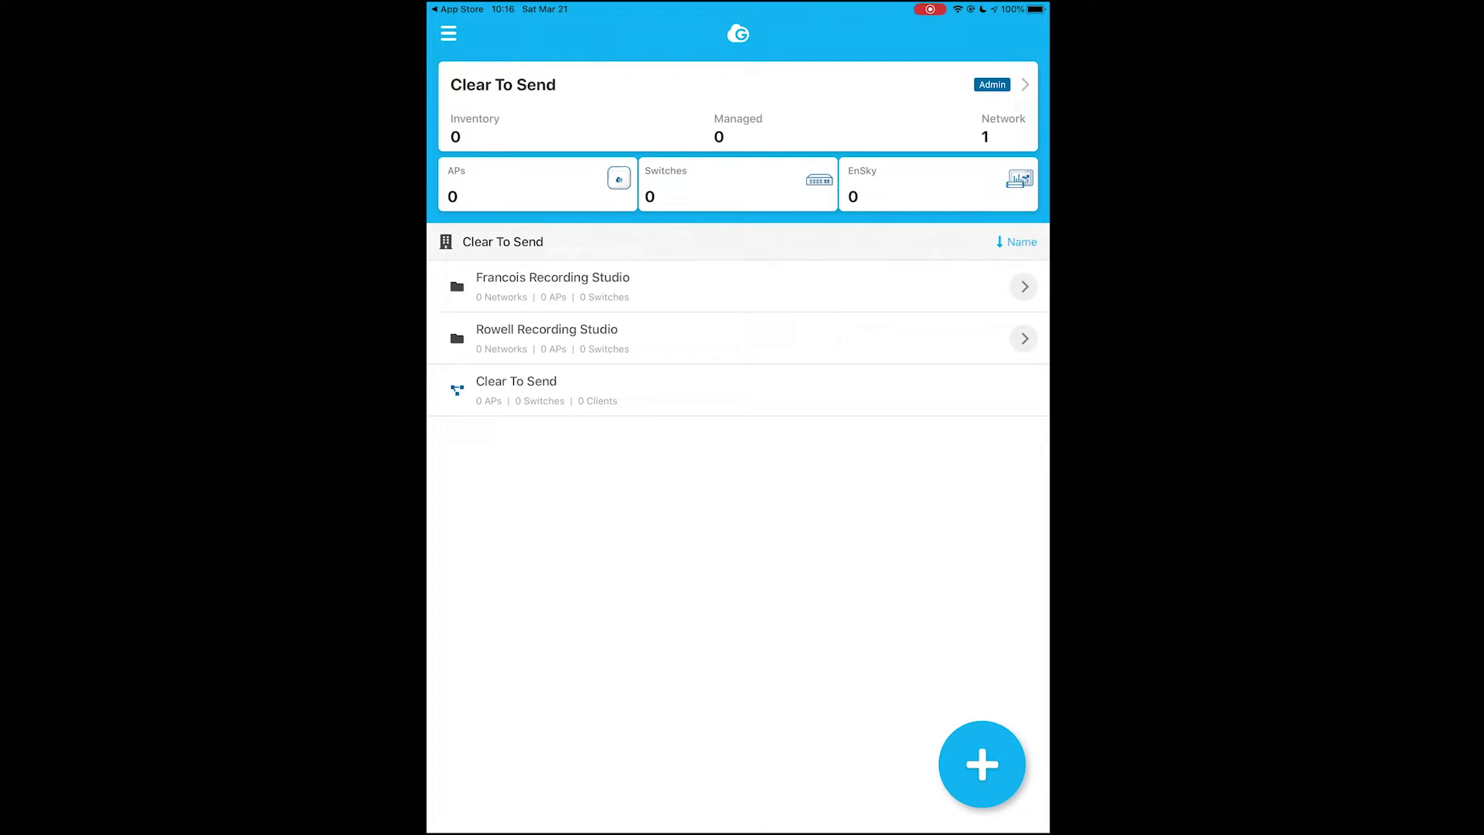
Step: Add a device with camera access, set the name prefix to FRS, then scan and register the ECW230
left_click(981, 763)
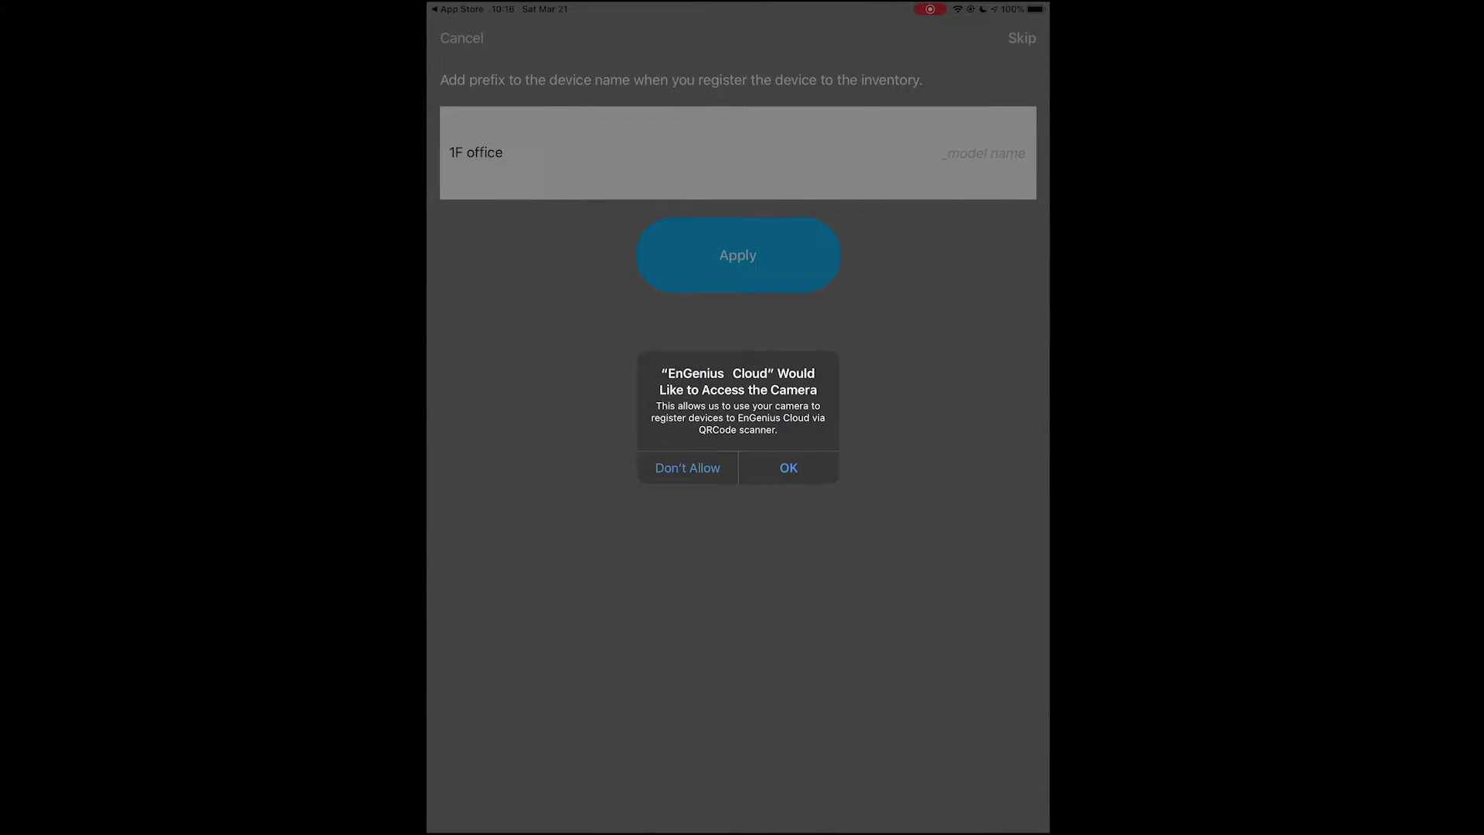
left_click(789, 467)
left_click(540, 152)
key("BackSpace")
key("BackSpace")
key("BackSpace")
key("BackSpace")
key("BackSpace")
key("BackSpace")
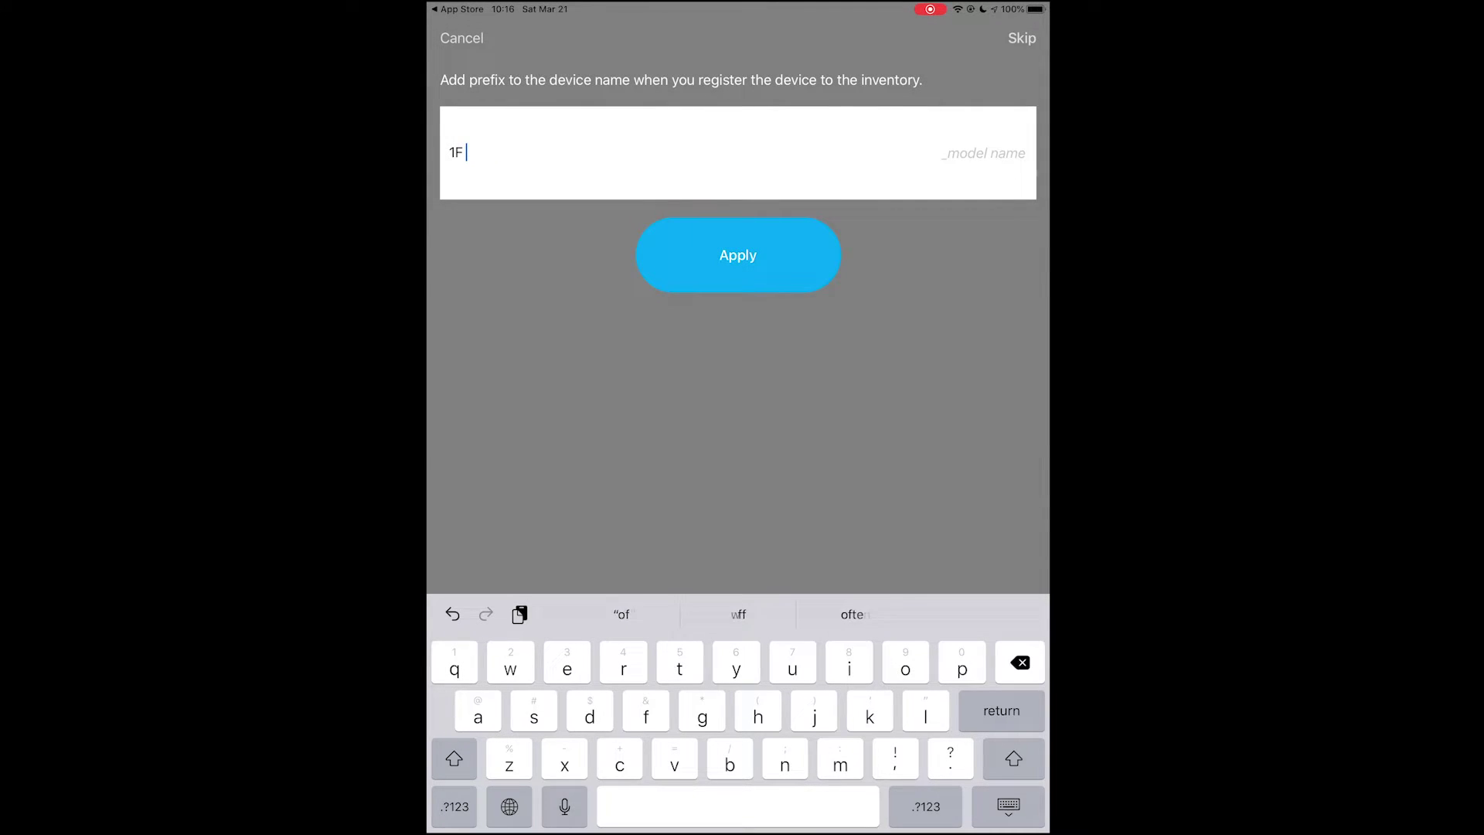
key("BackSpace")
key("BackSpace")
key("BackSpace")
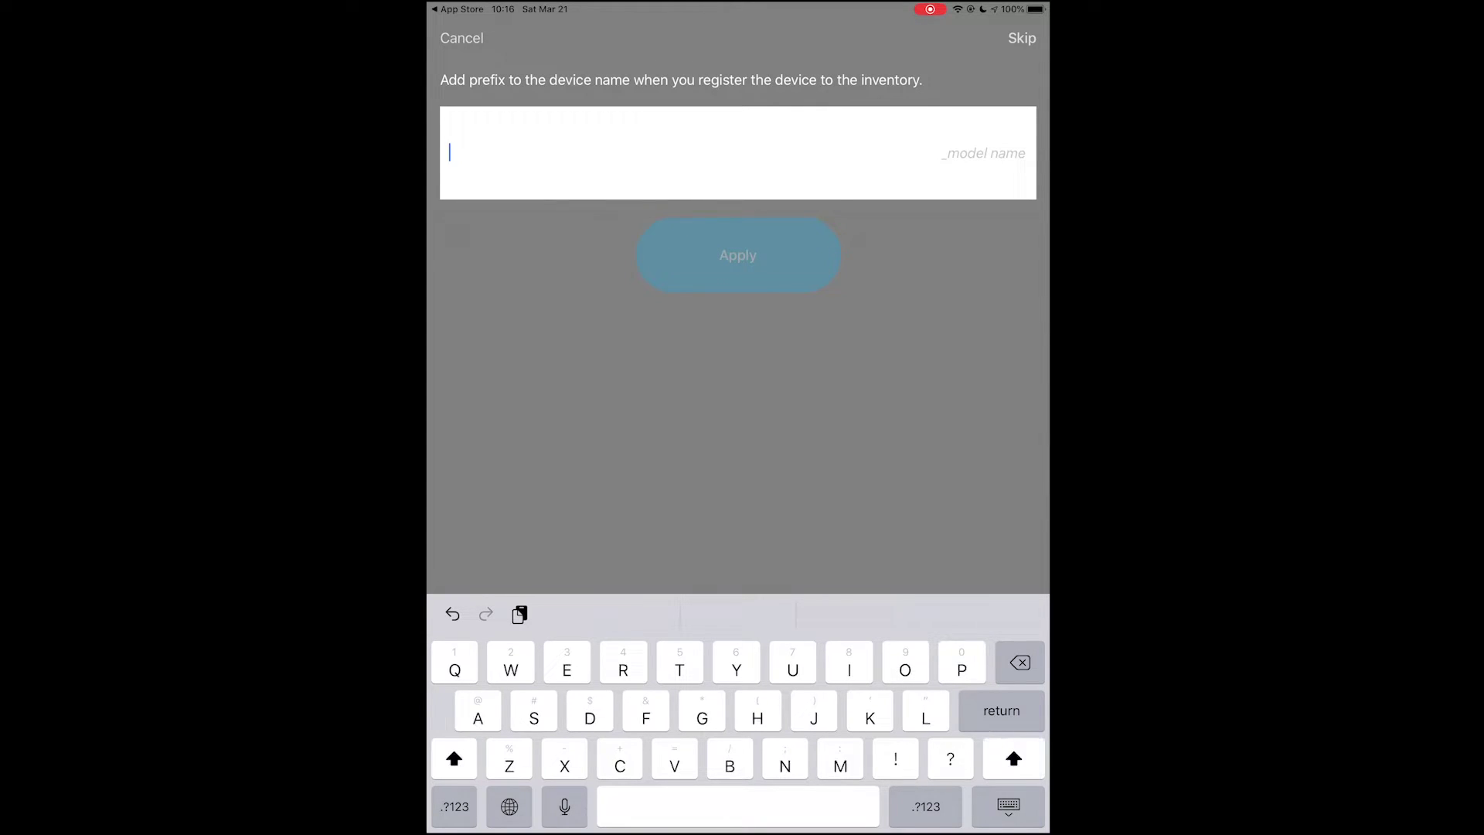
type("FR")
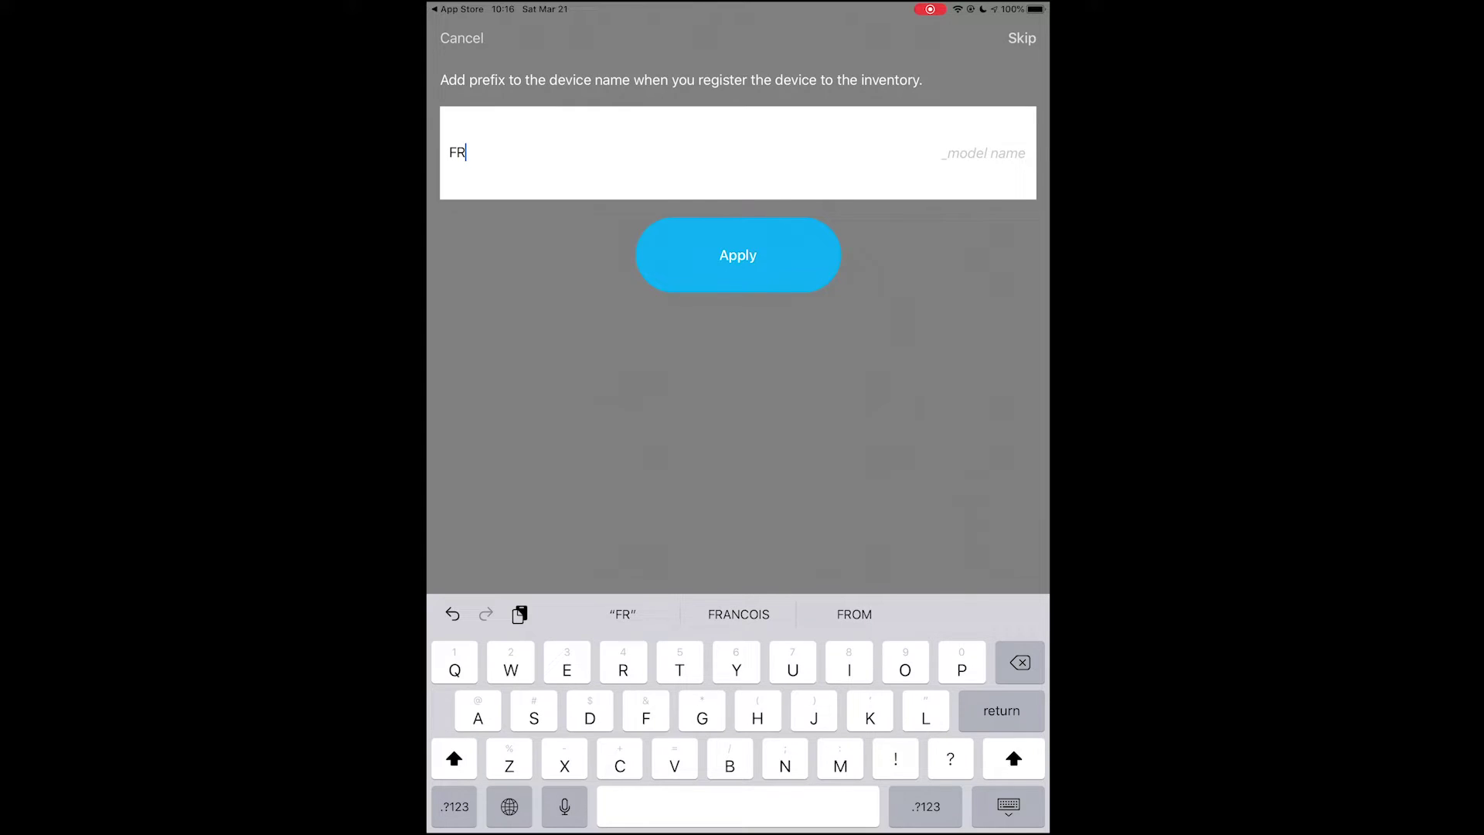
type("S")
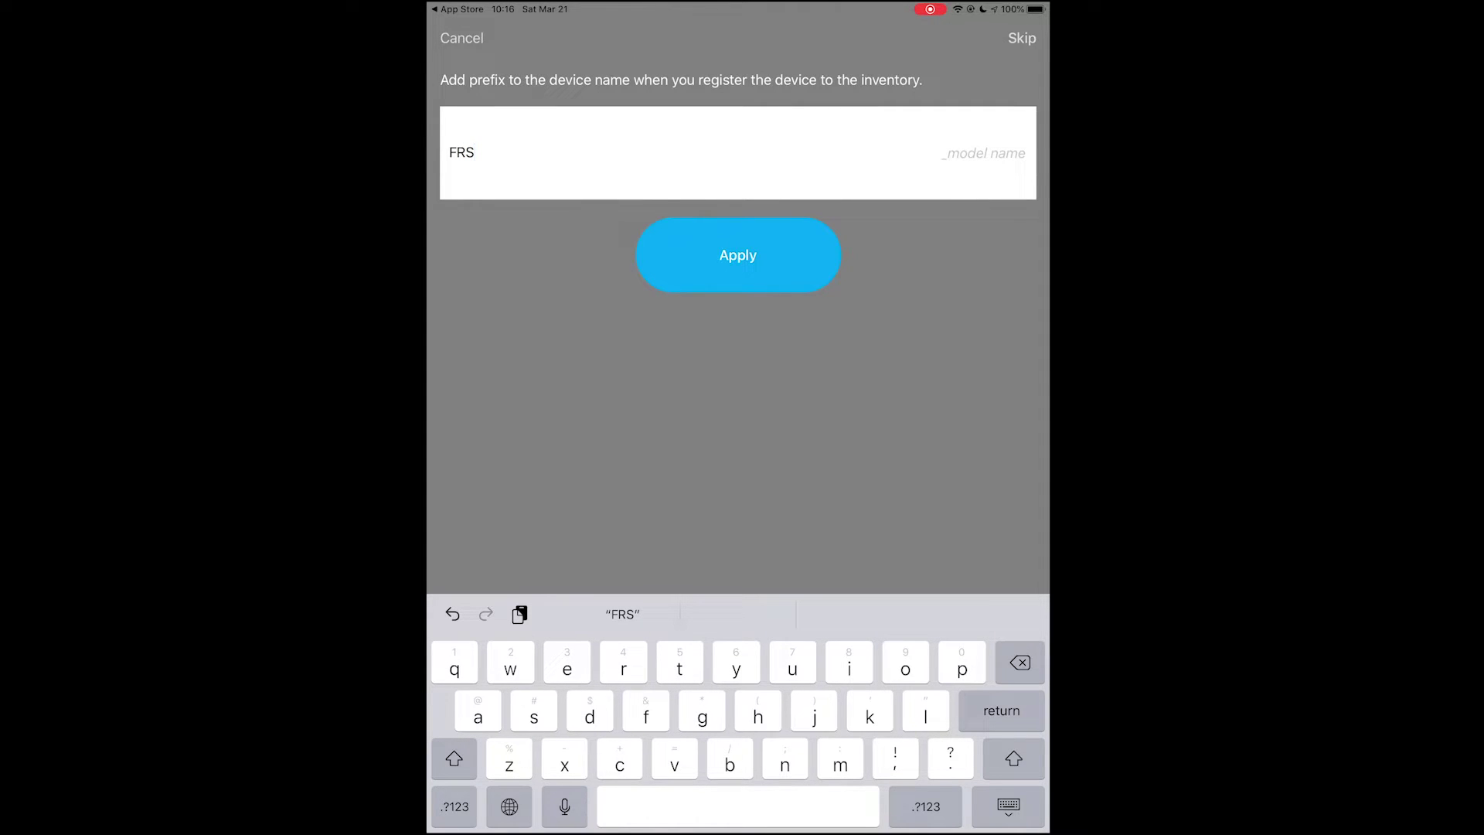
key("Return")
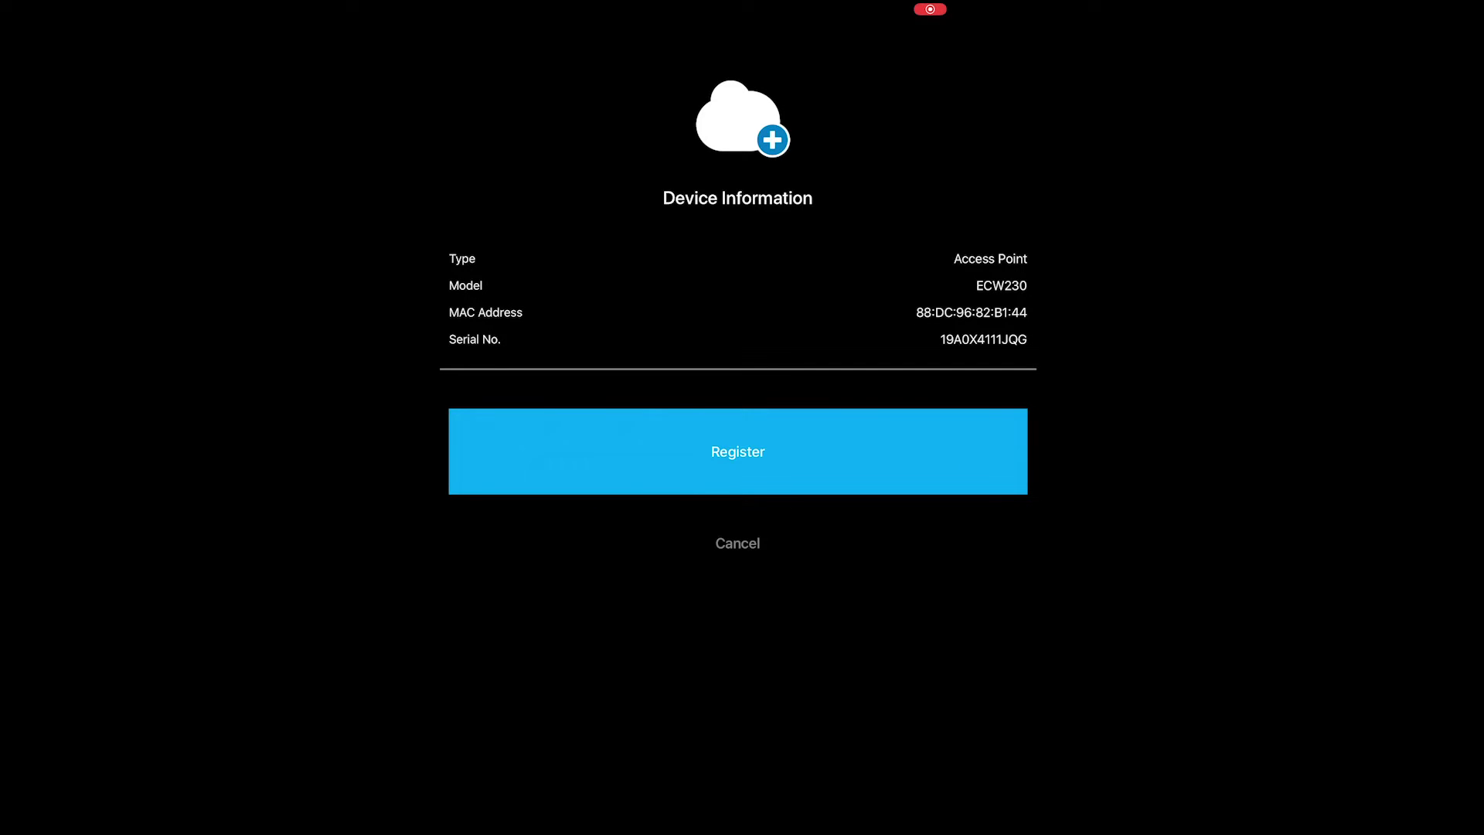
left_click(737, 451)
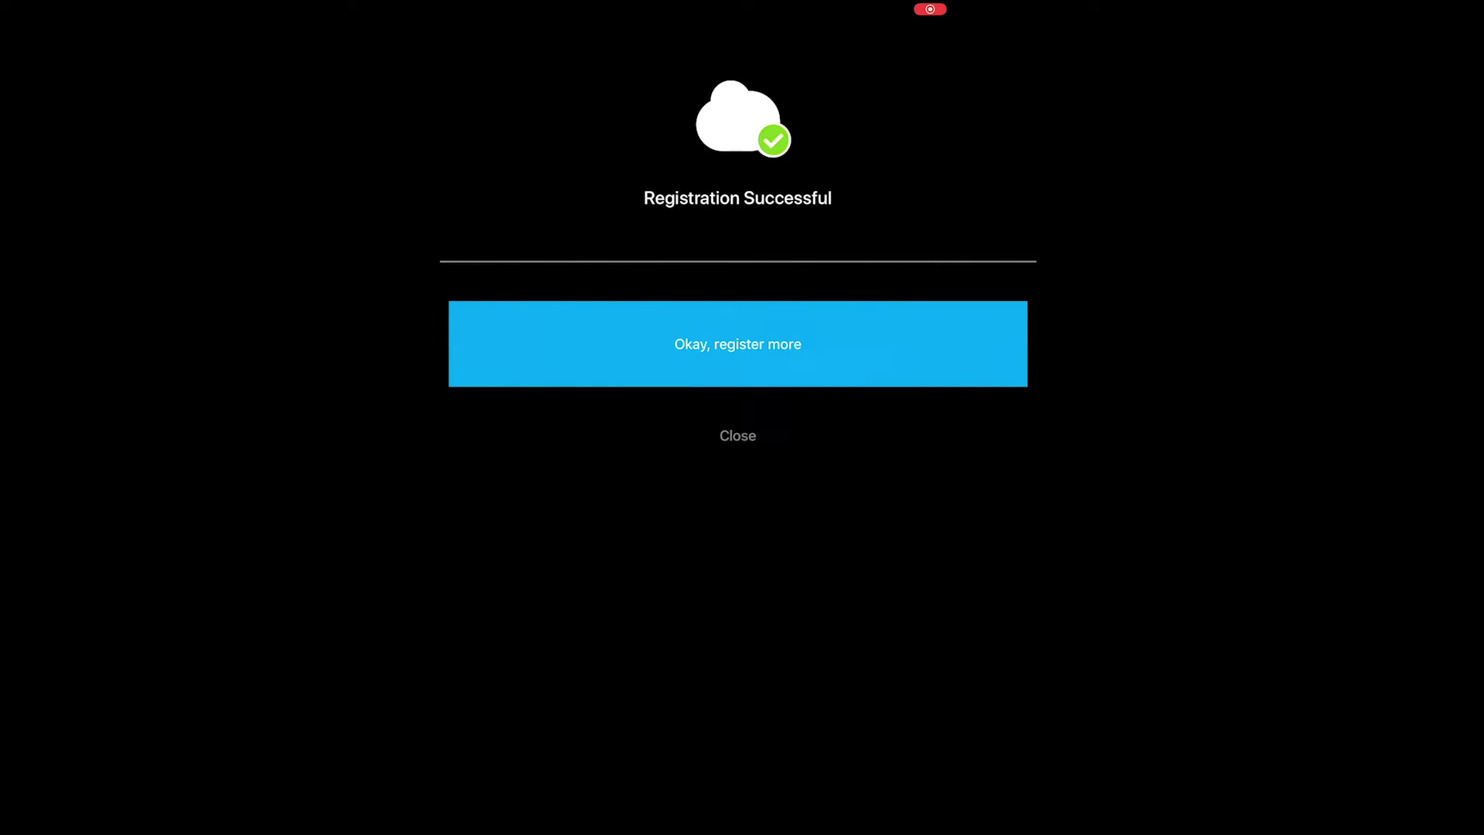
left_click(737, 435)
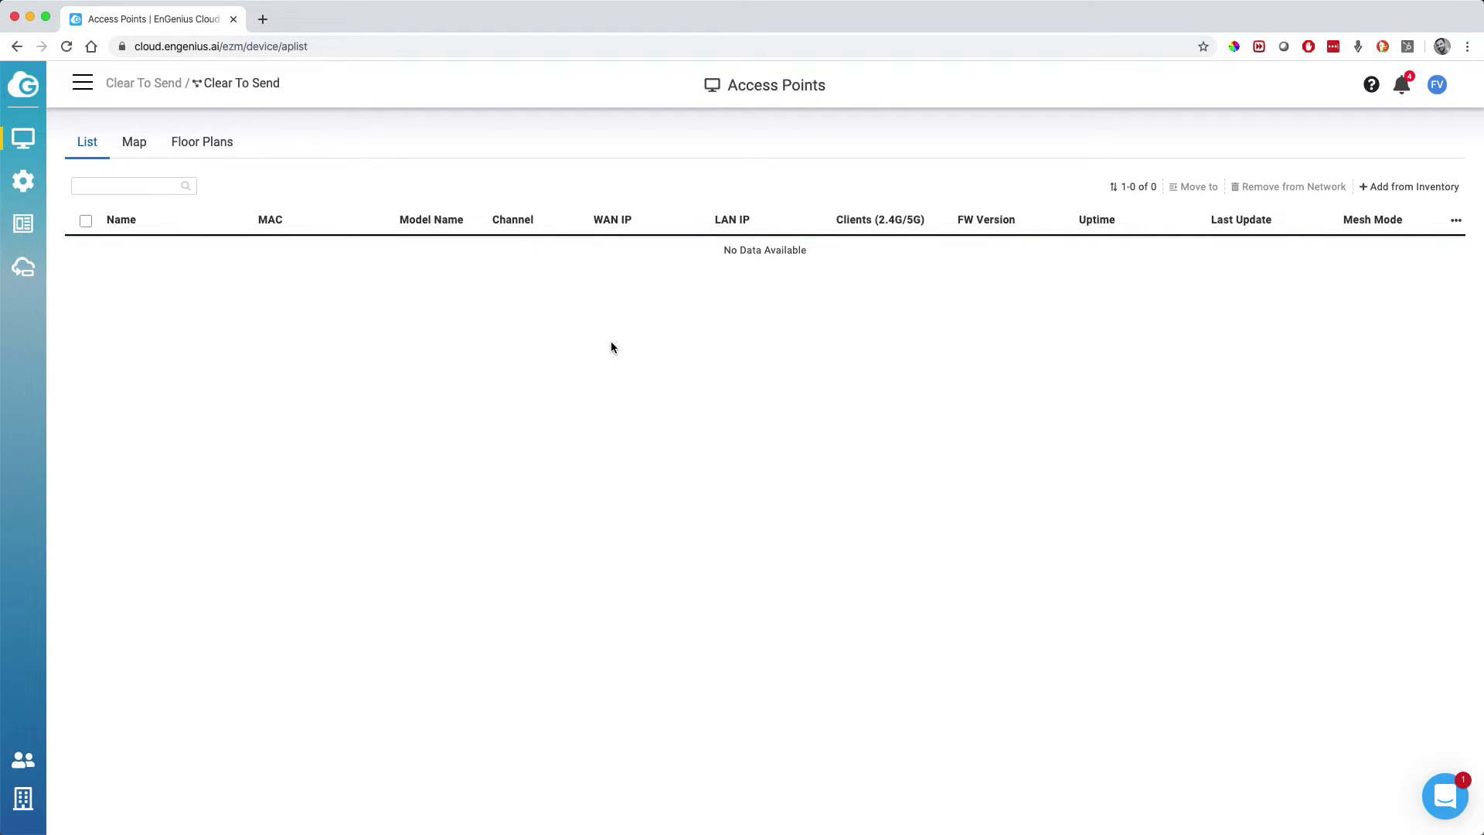
left_click(1405, 86)
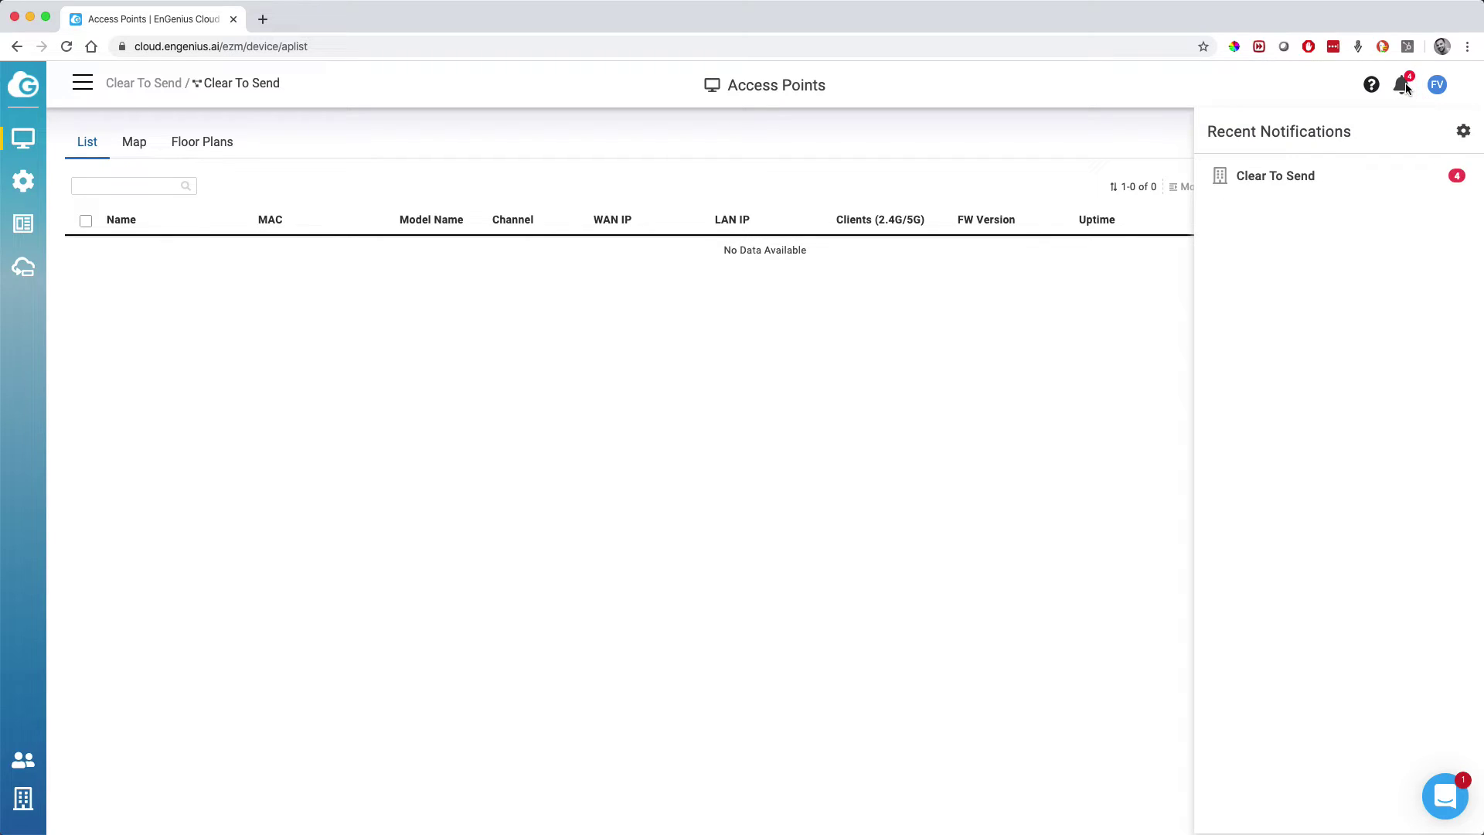
left_click(1428, 175)
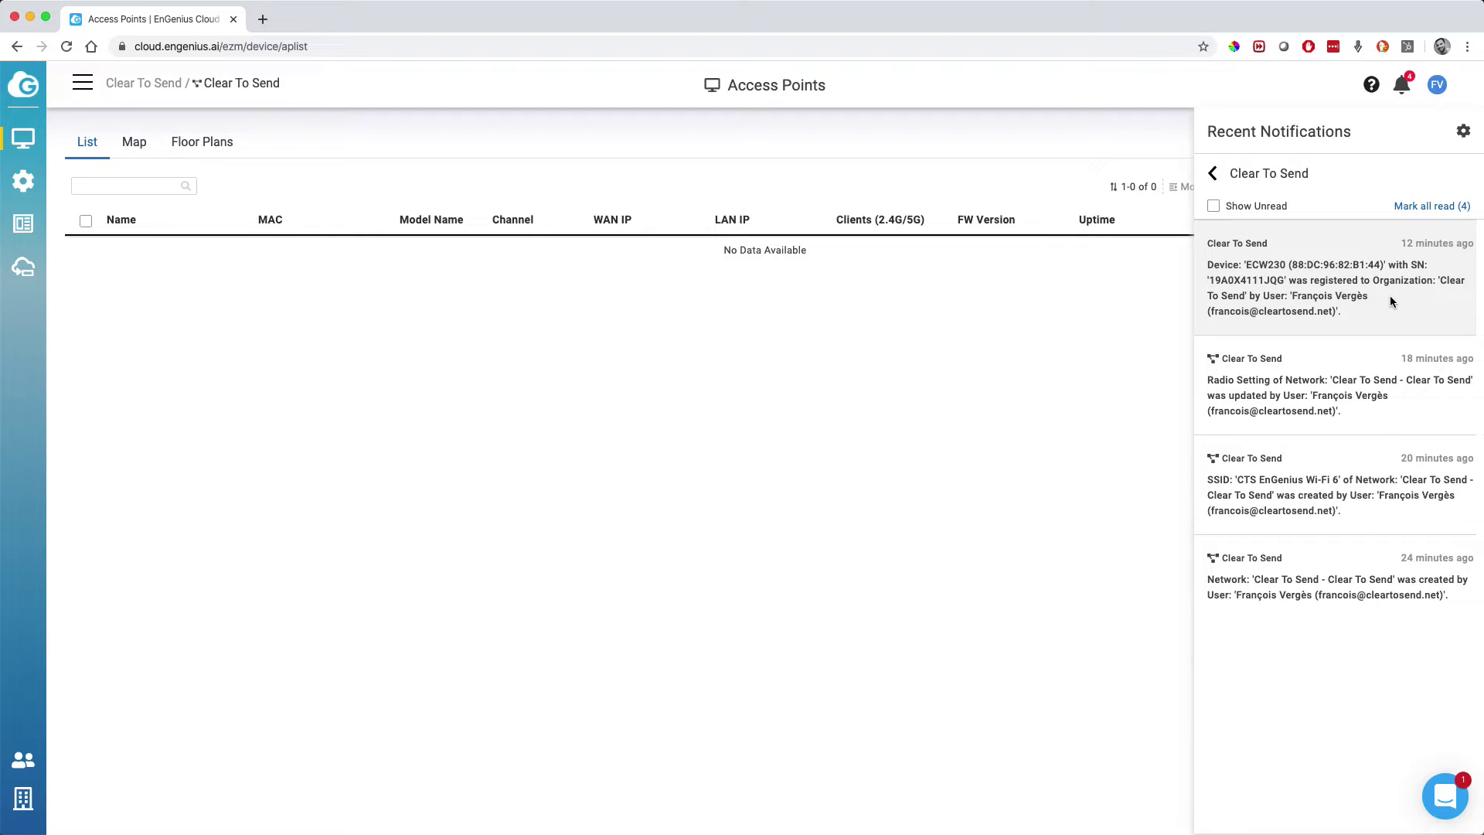
left_click(942, 496)
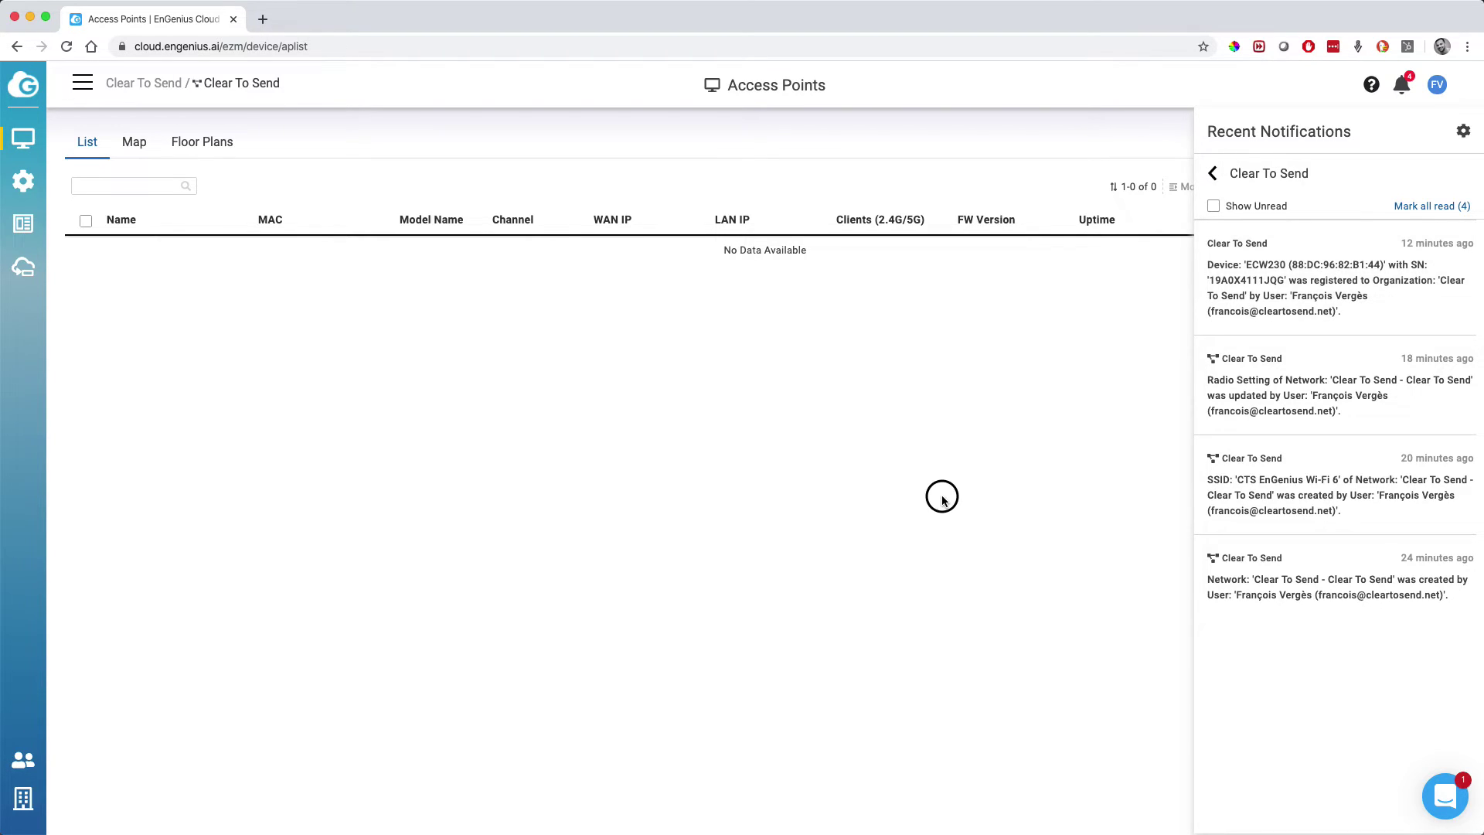
Step: In the organization Inventory, assign FRS_ECW230 to the Clear To Send network
left_click(24, 800)
left_click(95, 165)
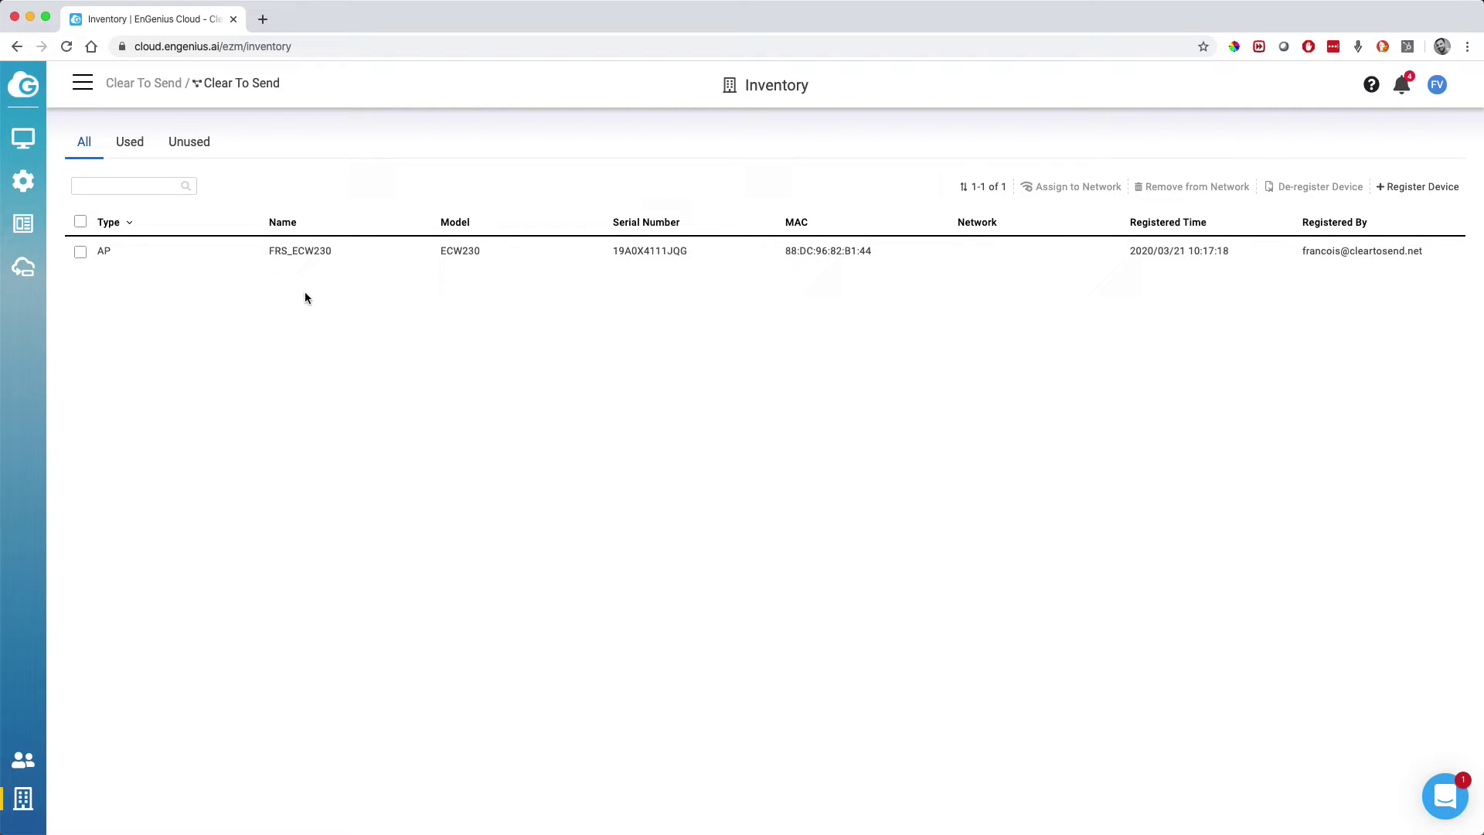
left_click(80, 252)
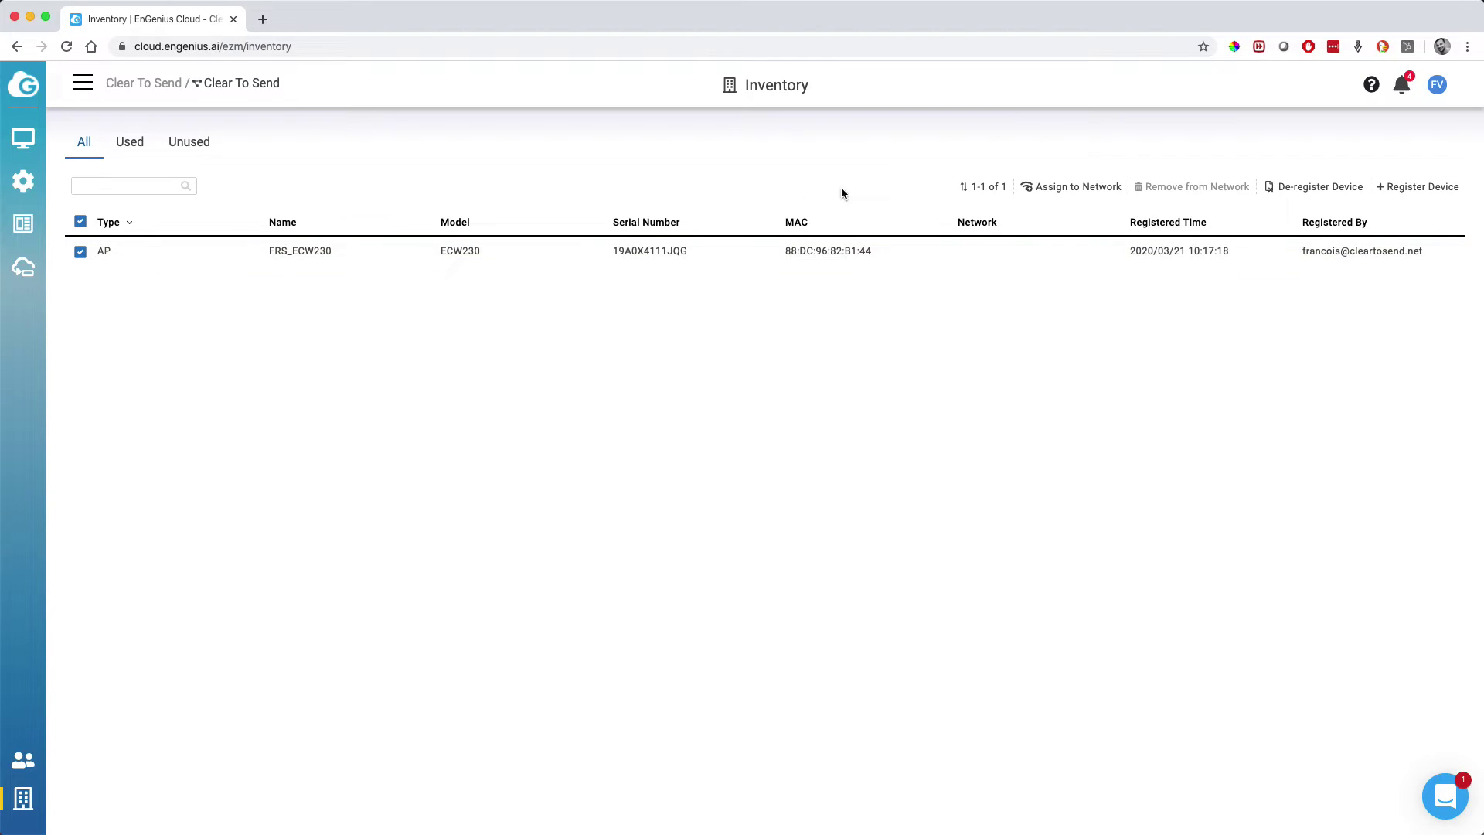
left_click(1061, 193)
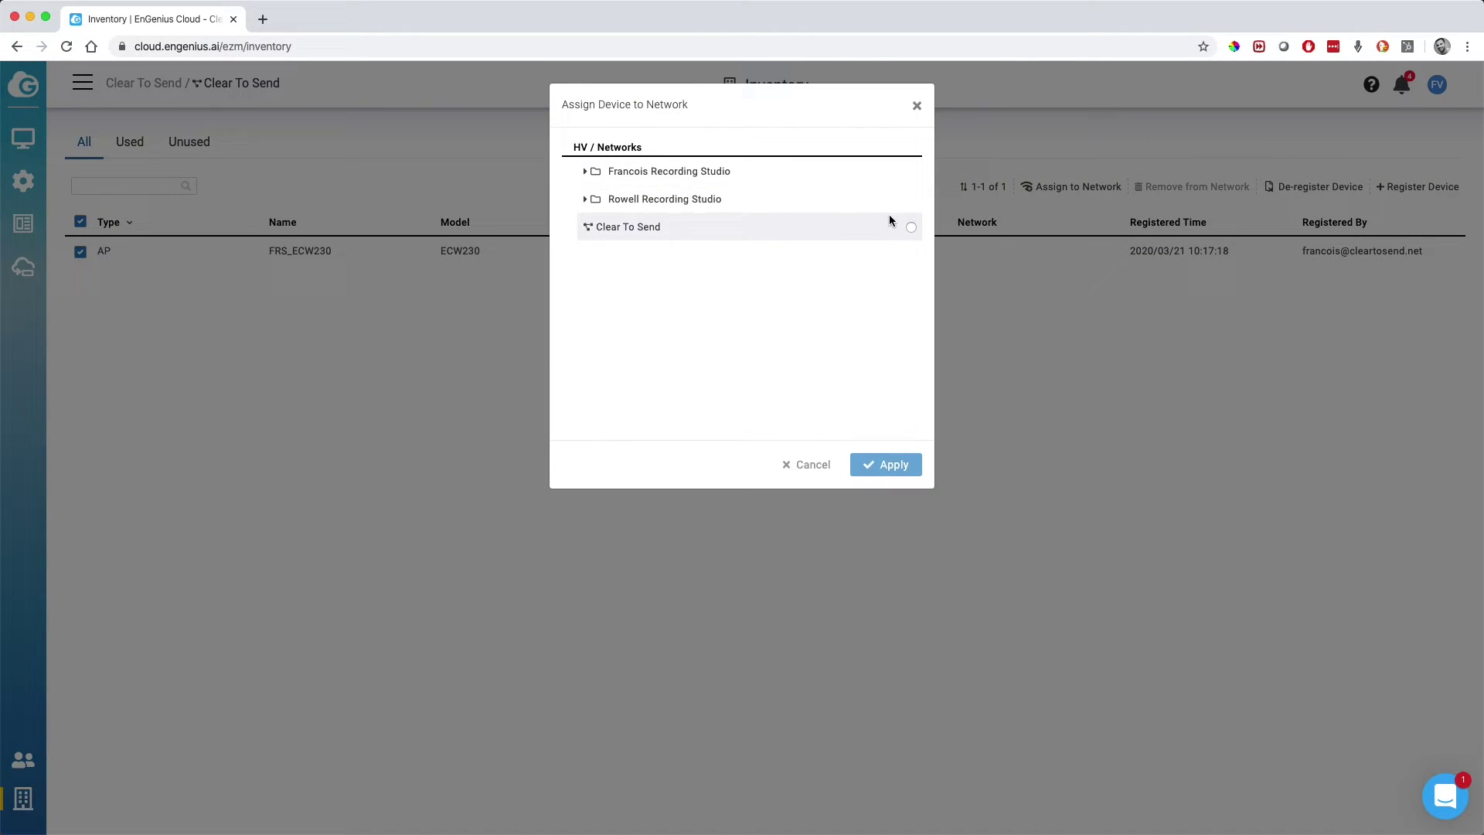
left_click(910, 228)
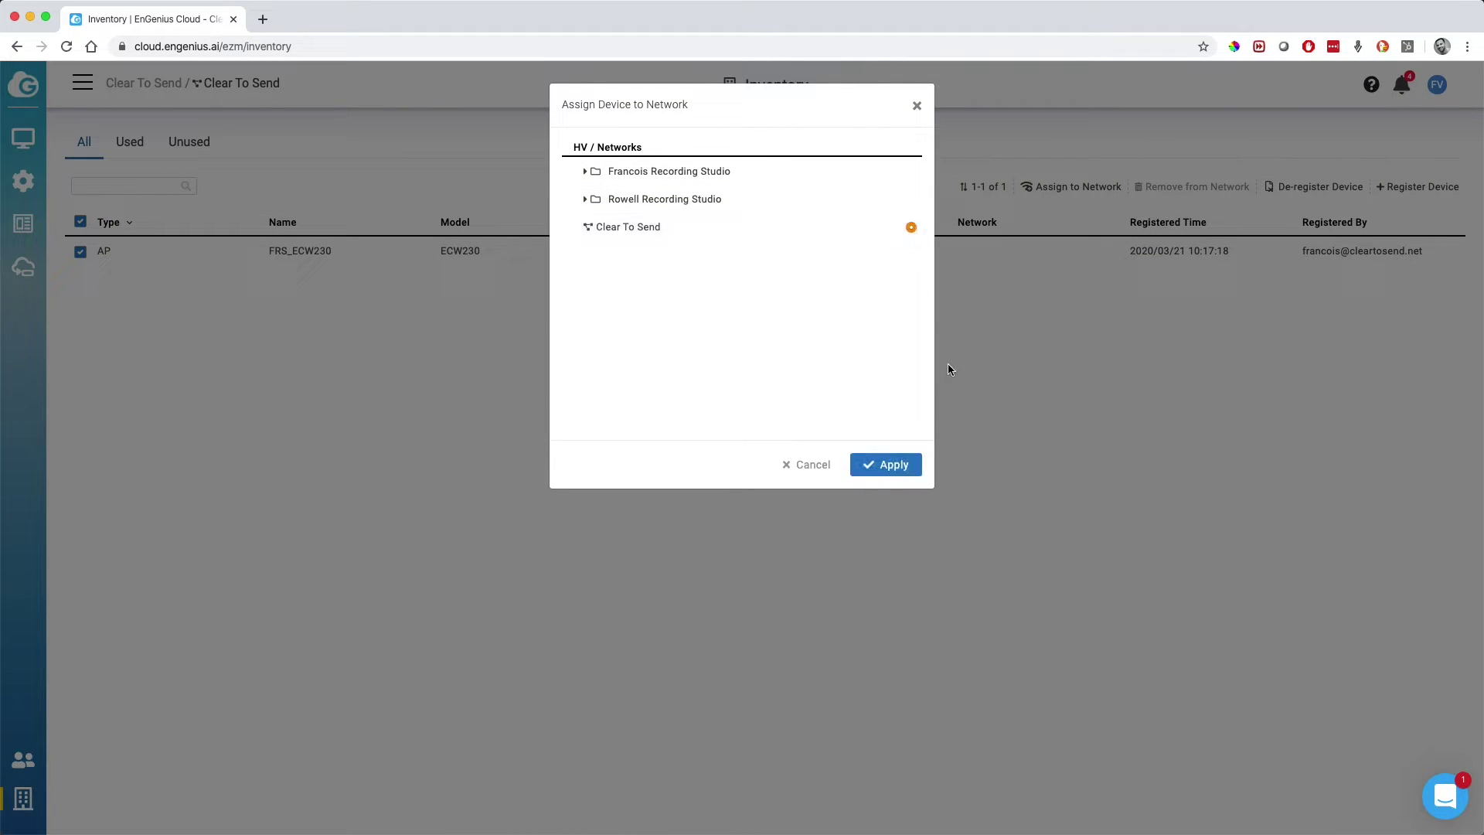
left_click(900, 463)
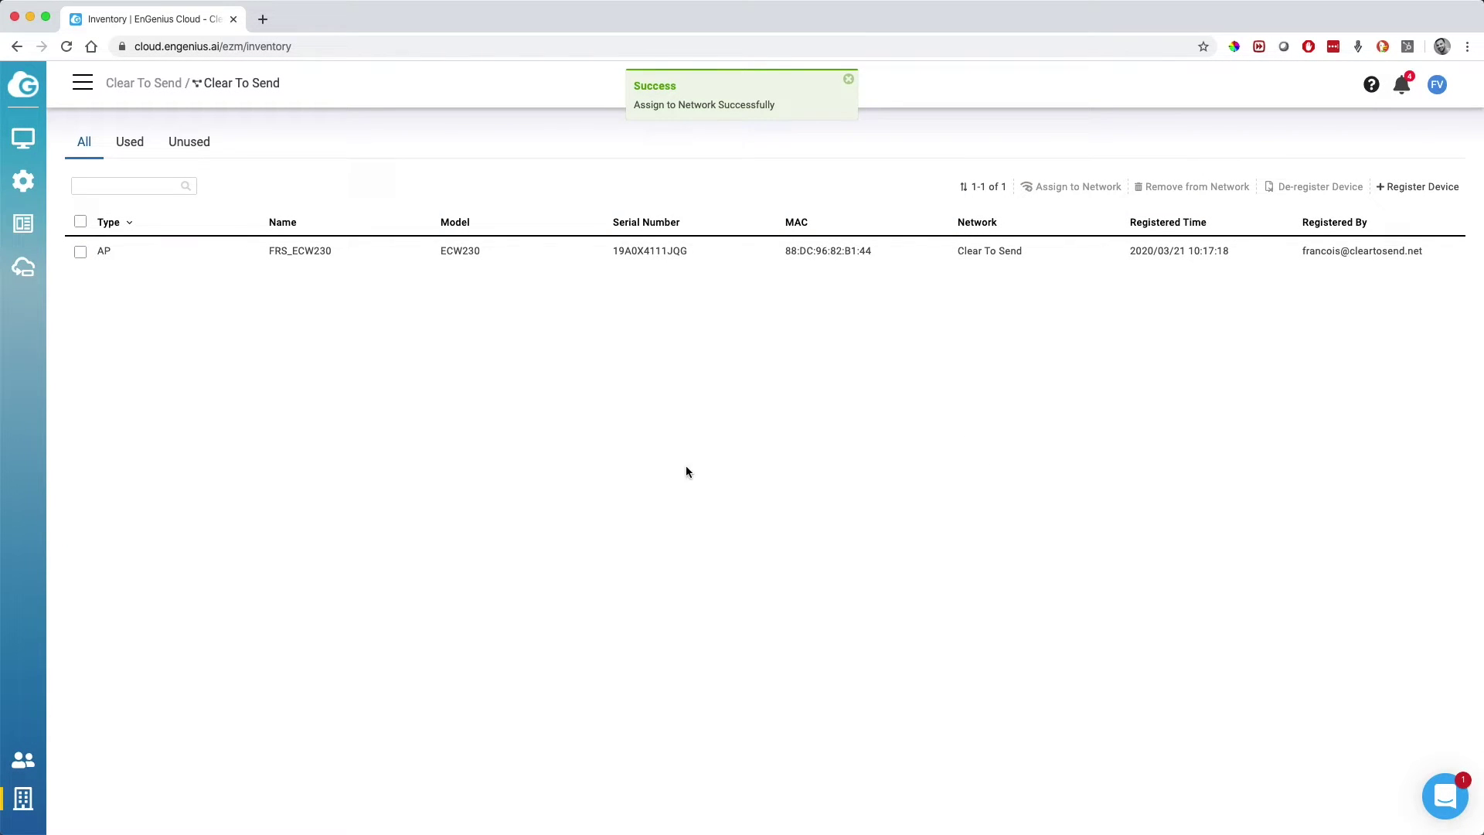
Step: Go via the network dashboard to the Access Points list showing FRS_ECW230 online
mouse_move(26, 185)
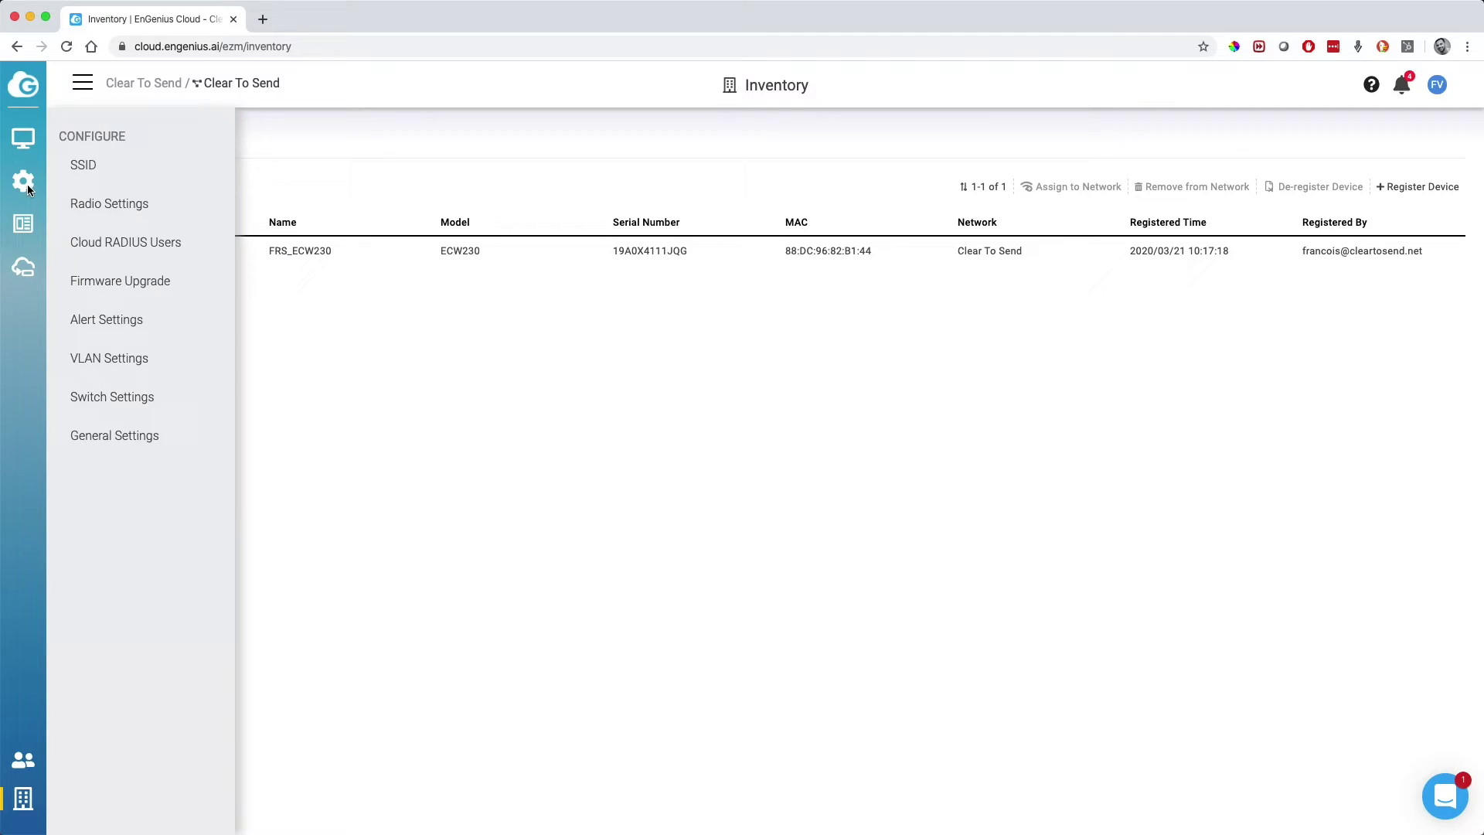
mouse_move(27, 150)
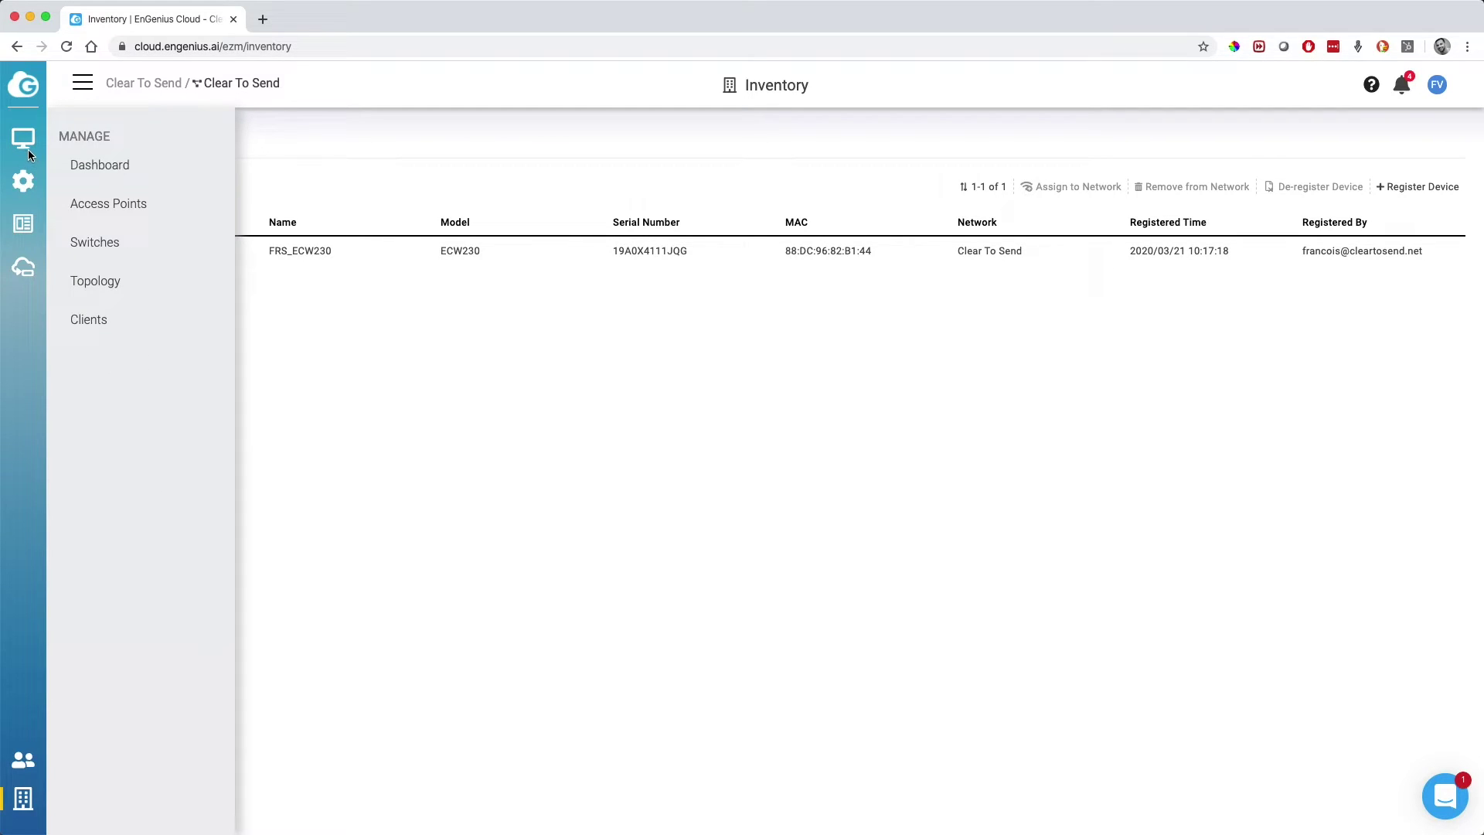
left_click(85, 159)
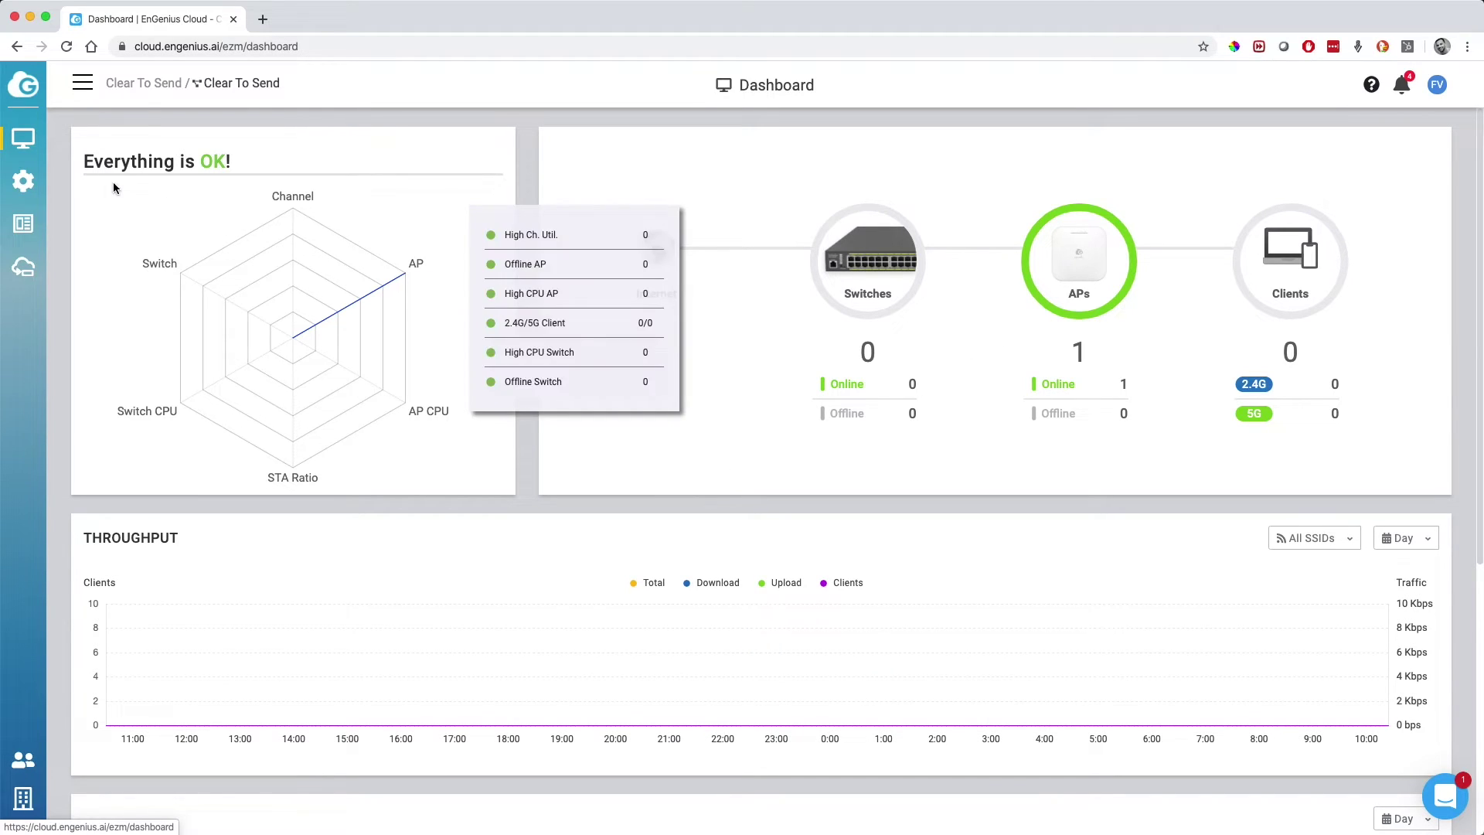
mouse_move(23, 143)
left_click(68, 195)
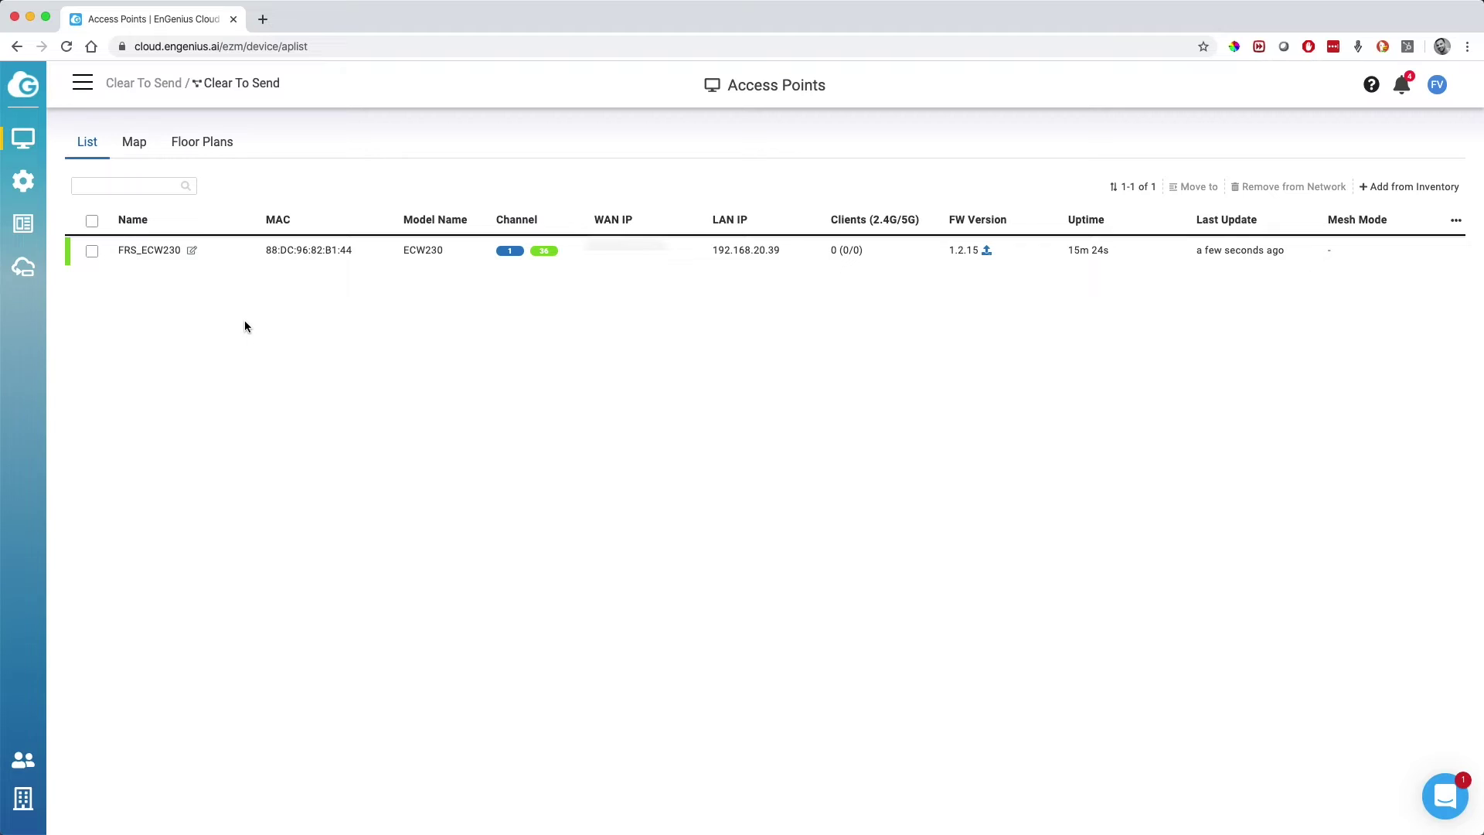
Step: Keep the Beta firmware release, review per-model versions, and upgrade now to v1.3.4
left_click(988, 253)
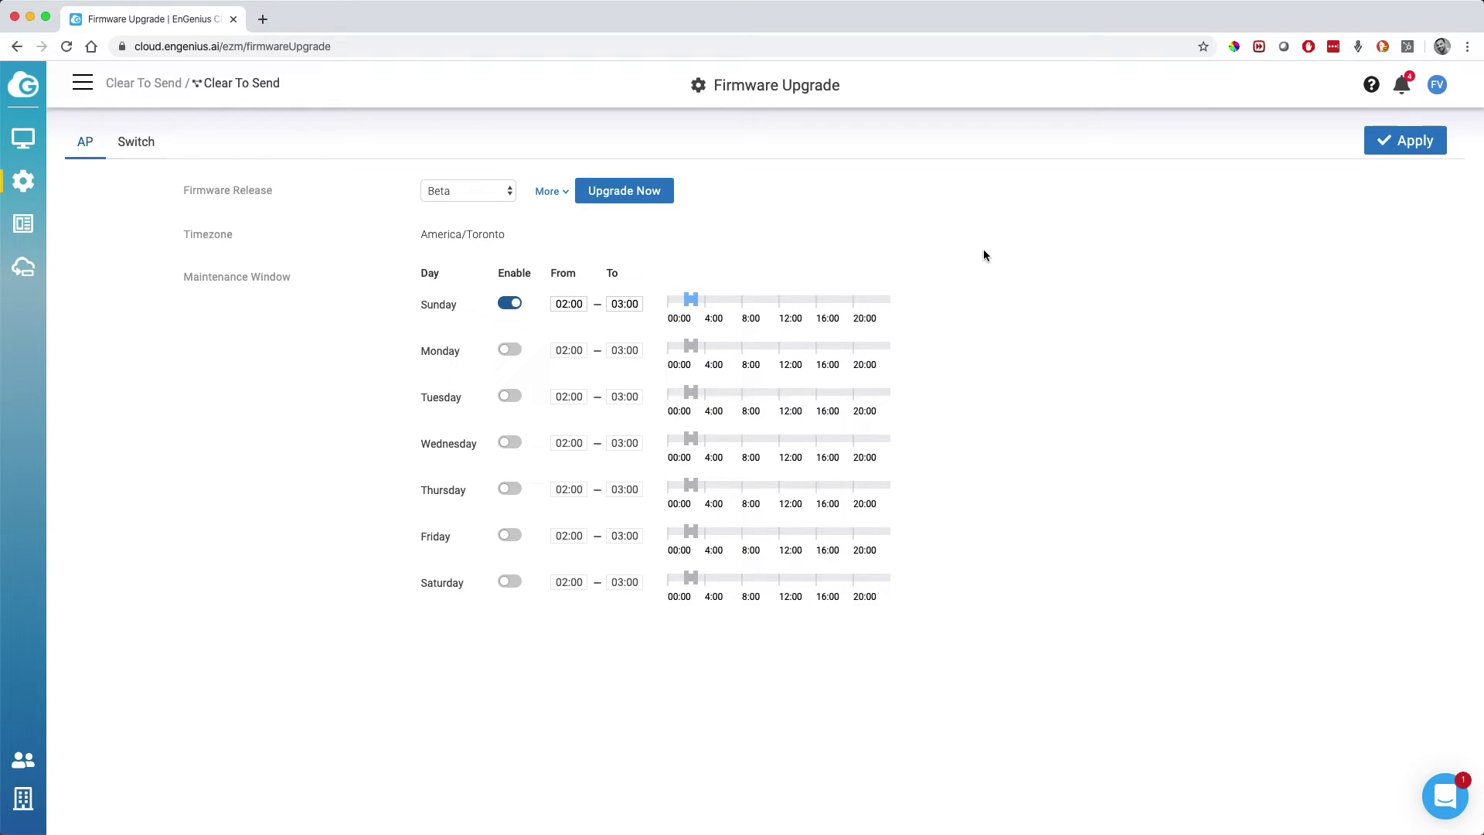
left_click(480, 203)
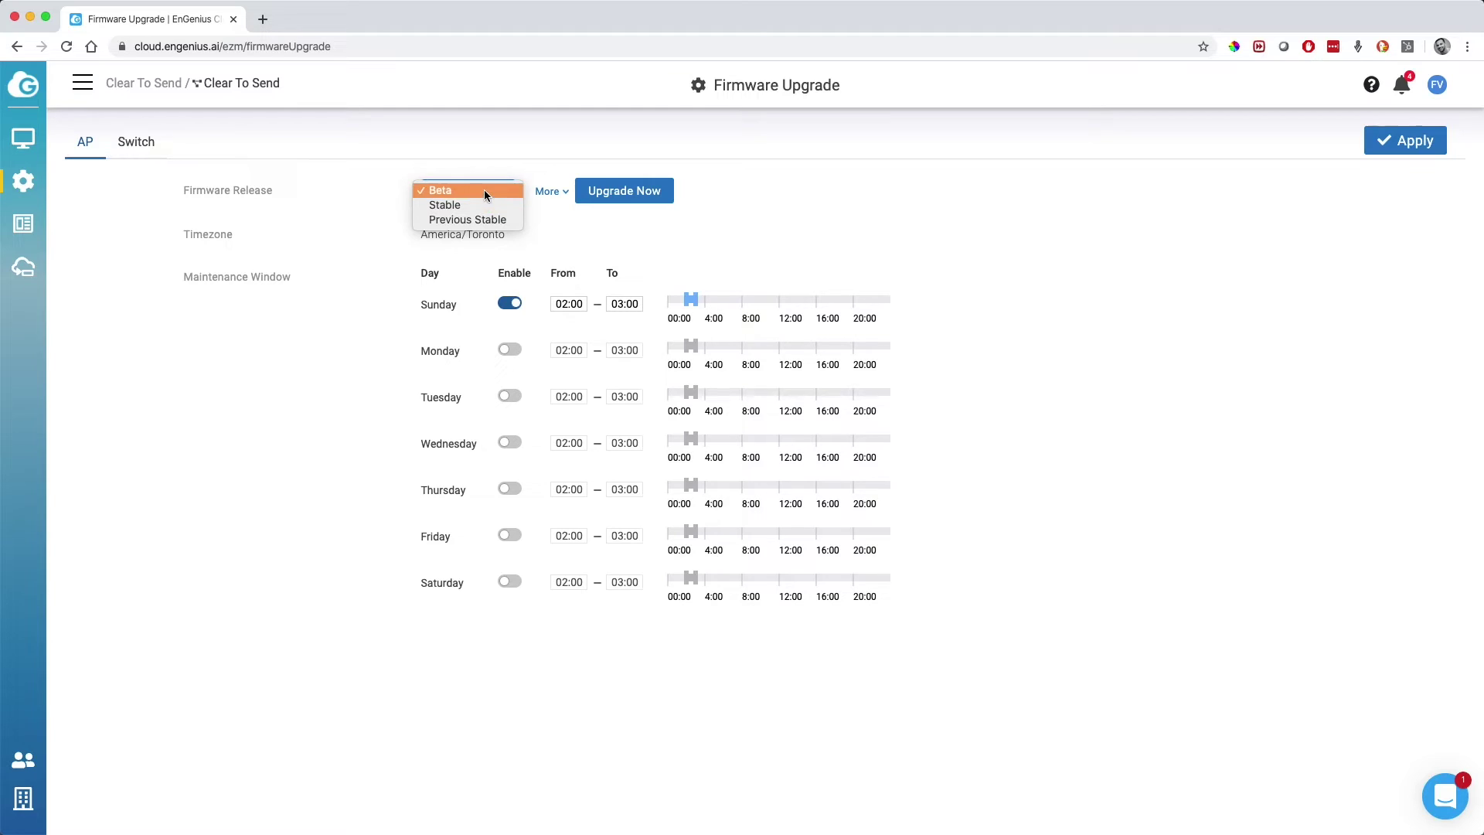
left_click(638, 212)
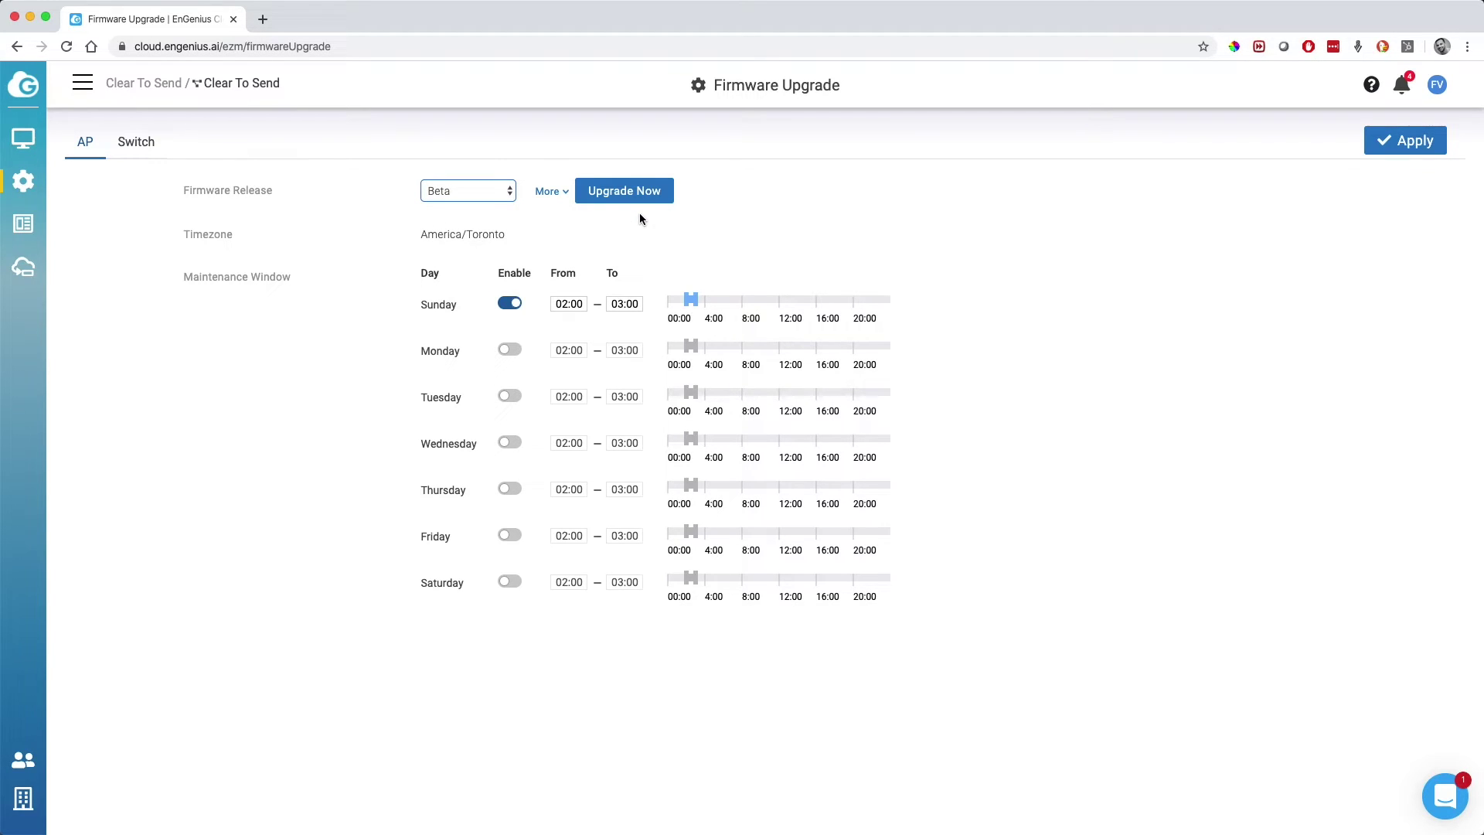
left_click(550, 192)
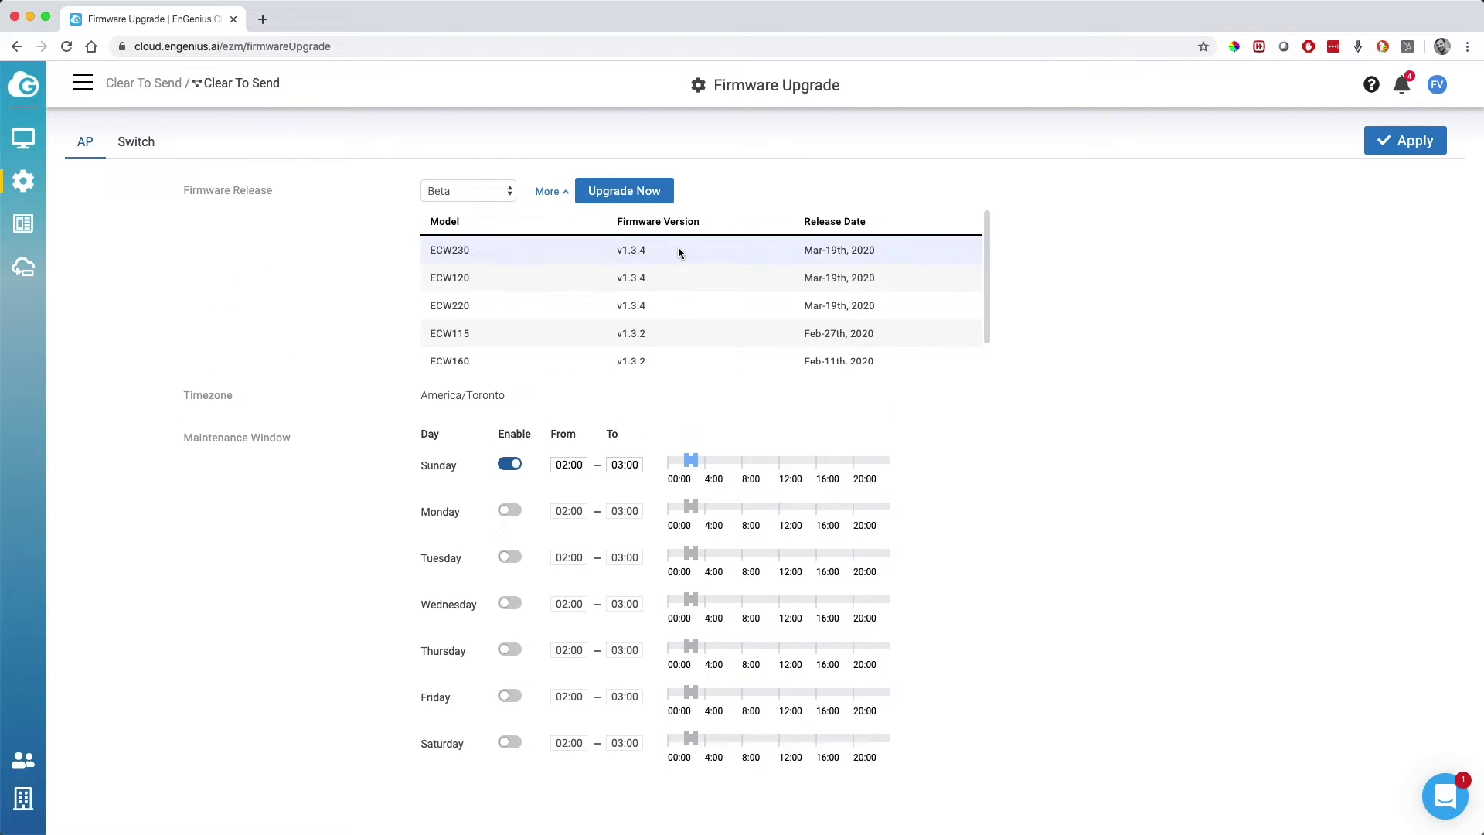
scroll(835, 312, "down", 1)
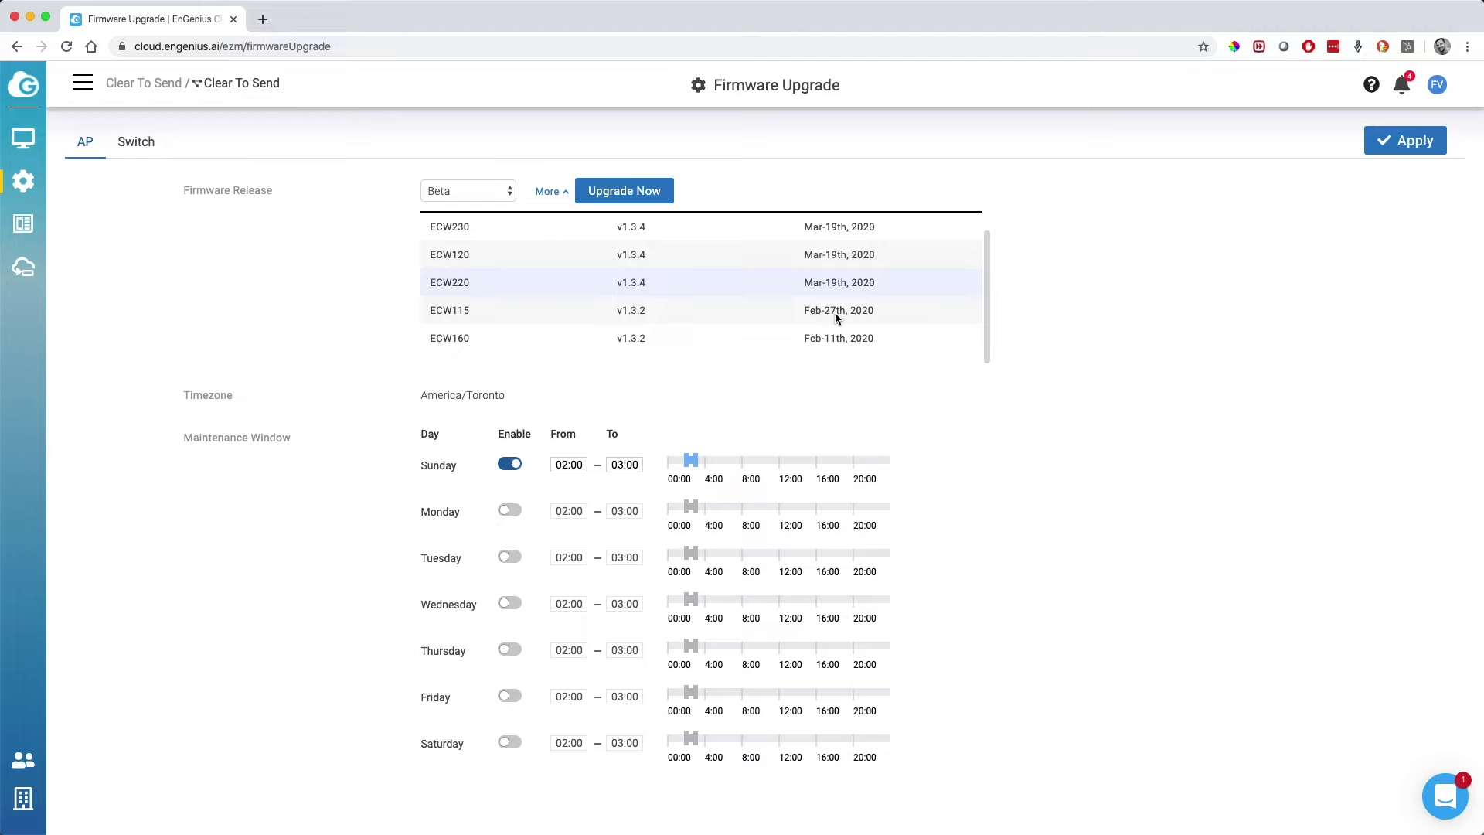
scroll(813, 360, "up", 1)
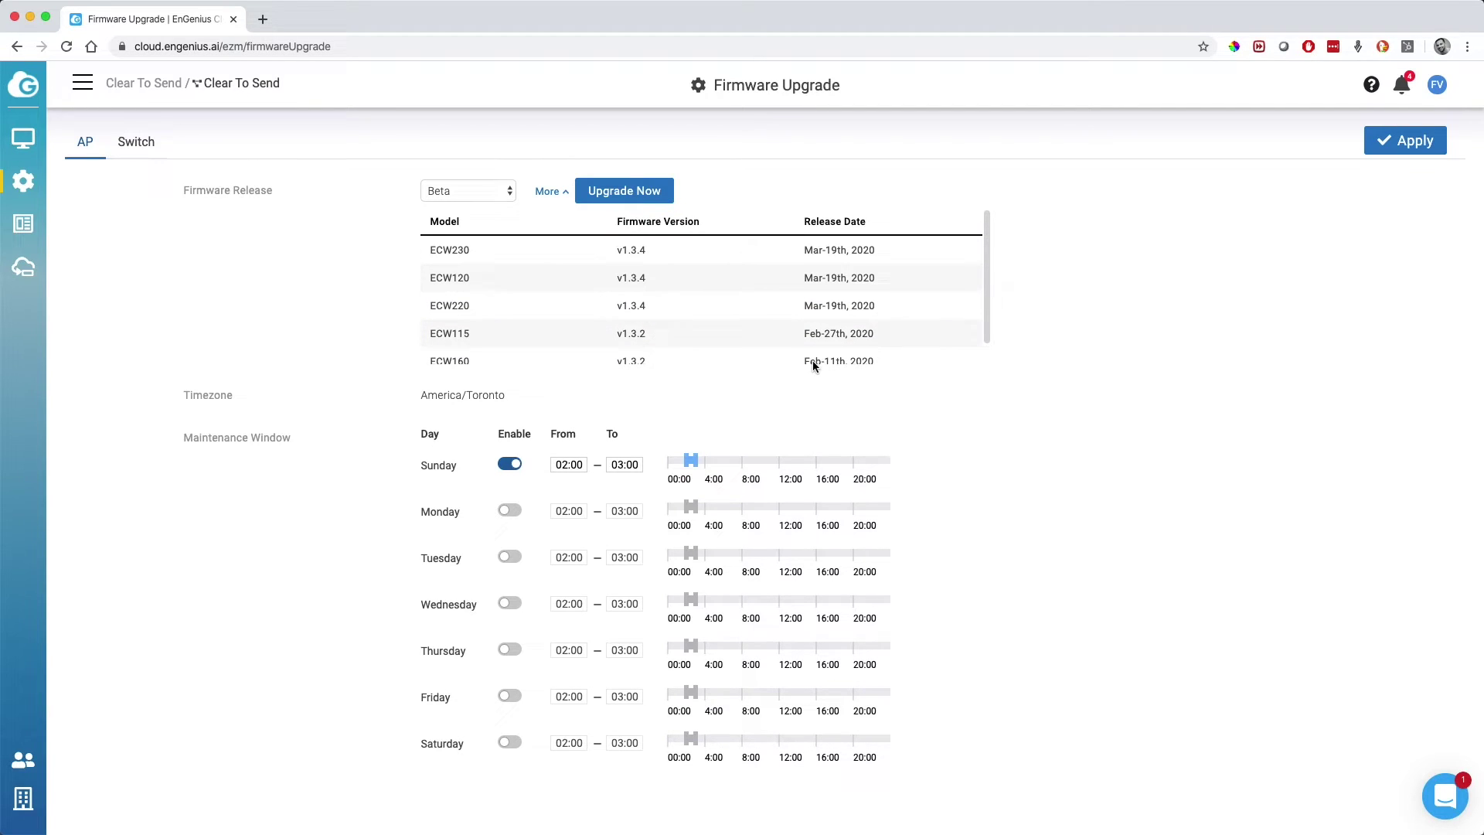
left_click(634, 197)
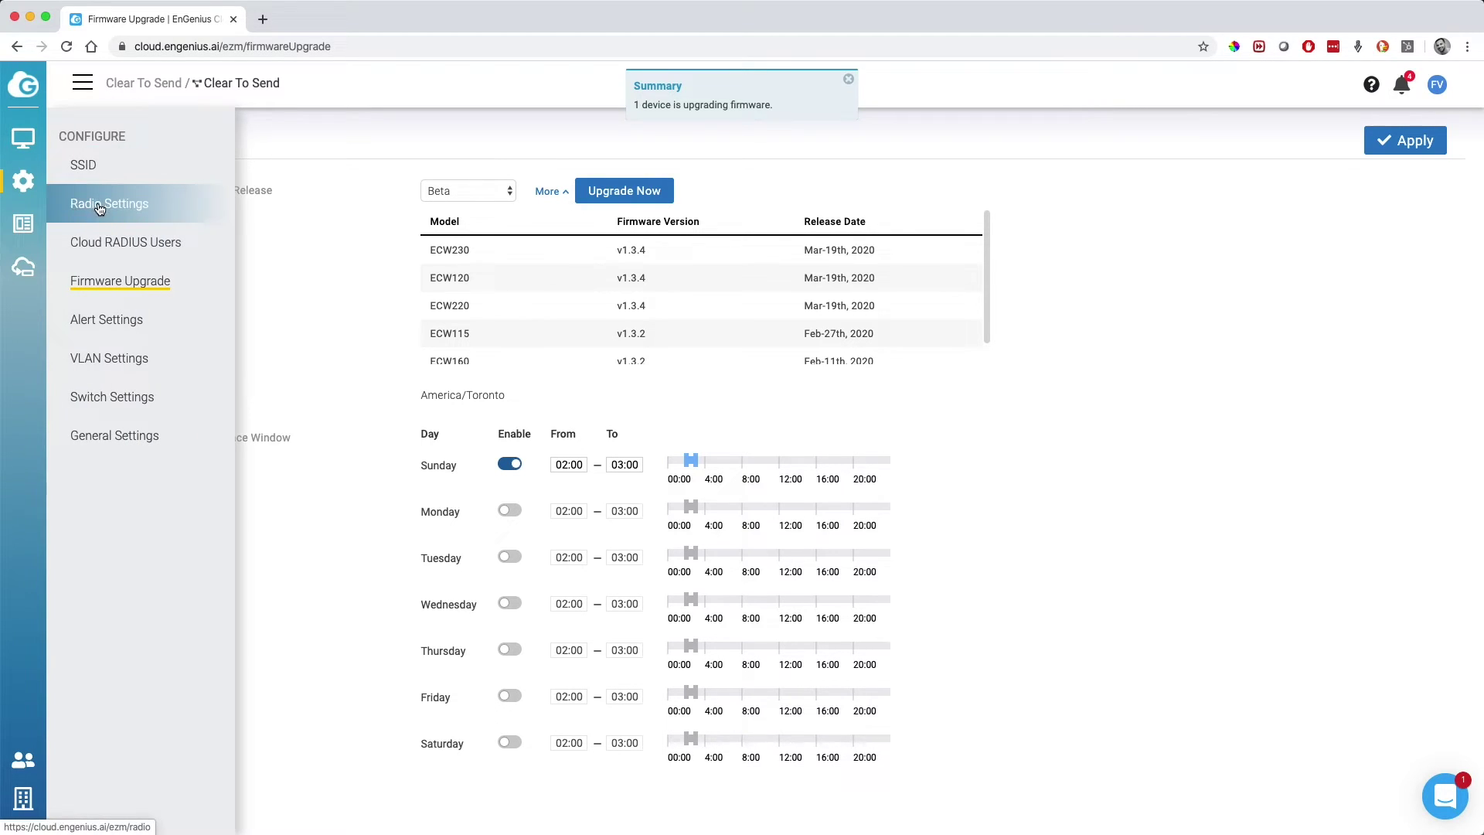
Step: Return to the Access Points list, review notifications, and open FRS_ECW230's details
mouse_move(11, 155)
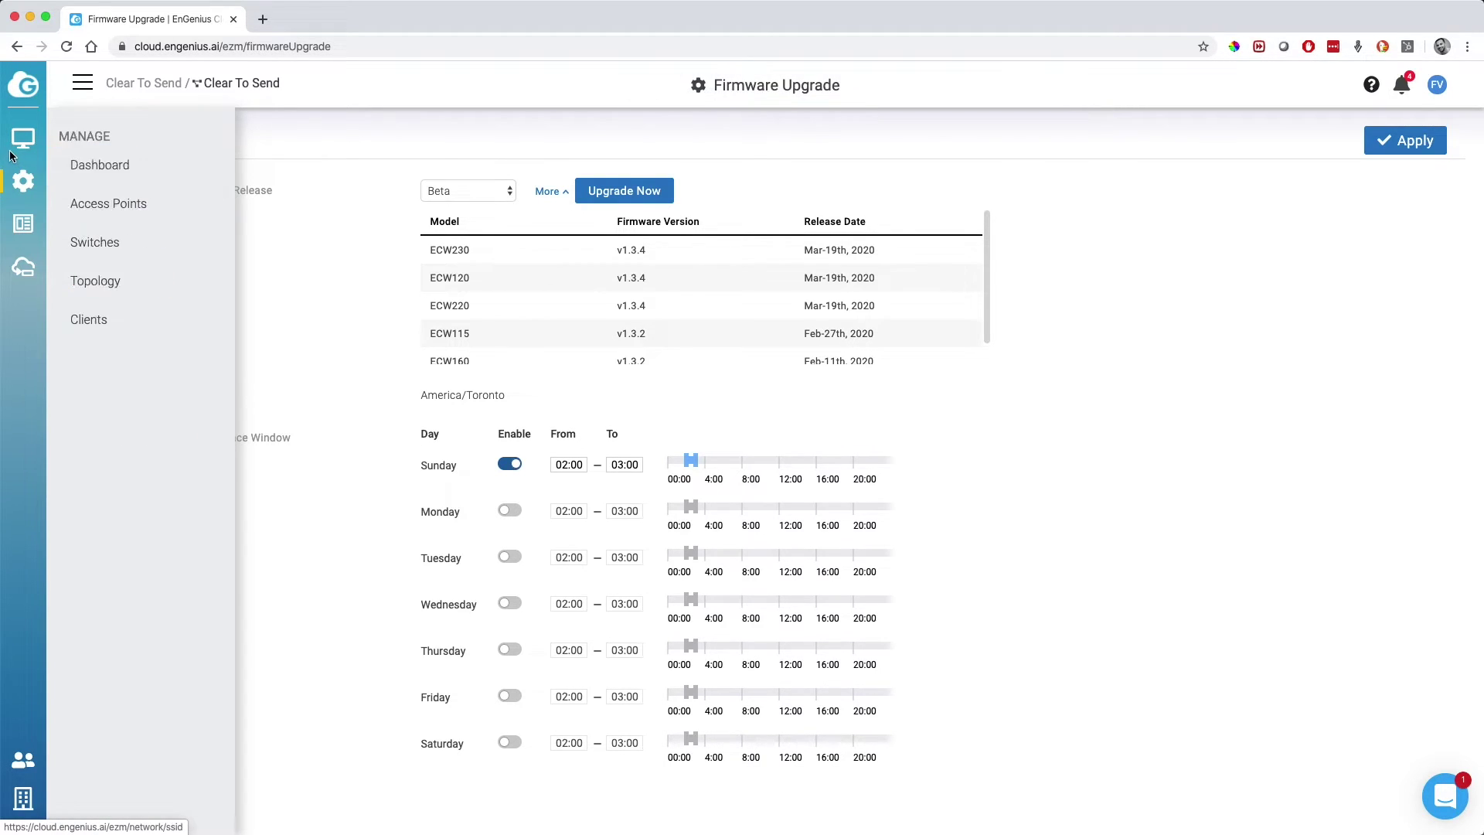
left_click(145, 209)
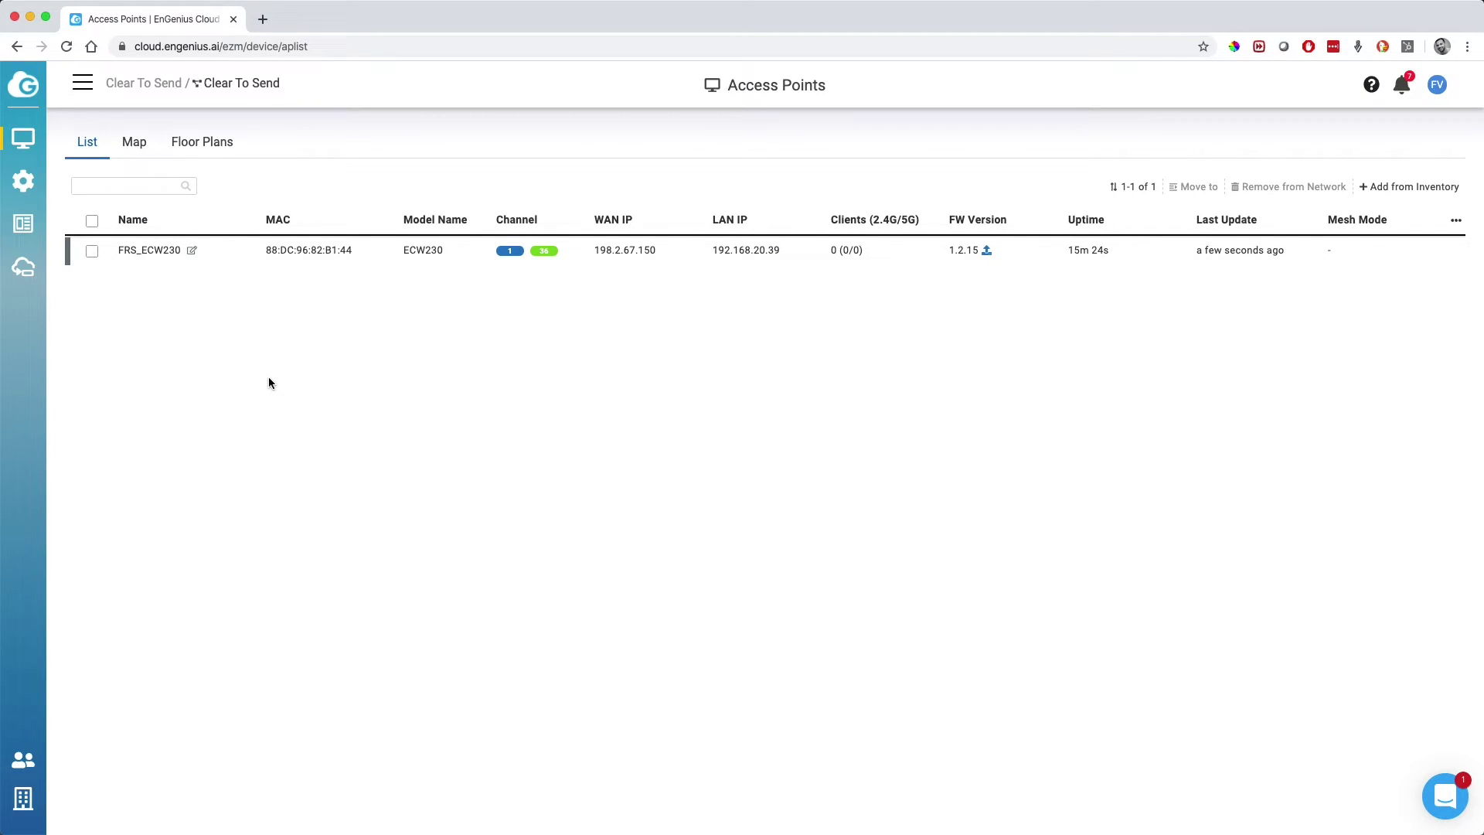
left_click(1400, 89)
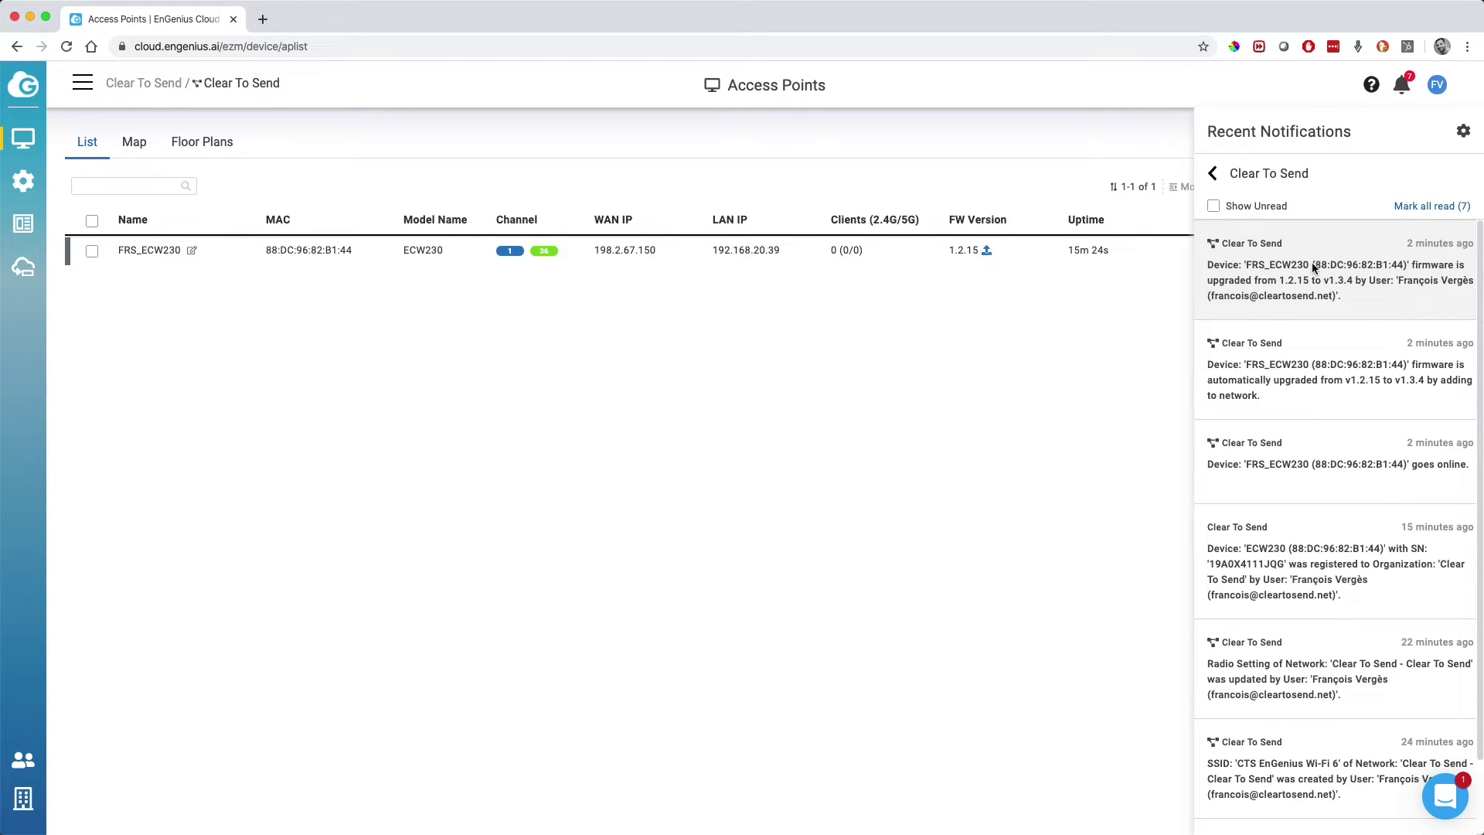
left_click(1111, 358)
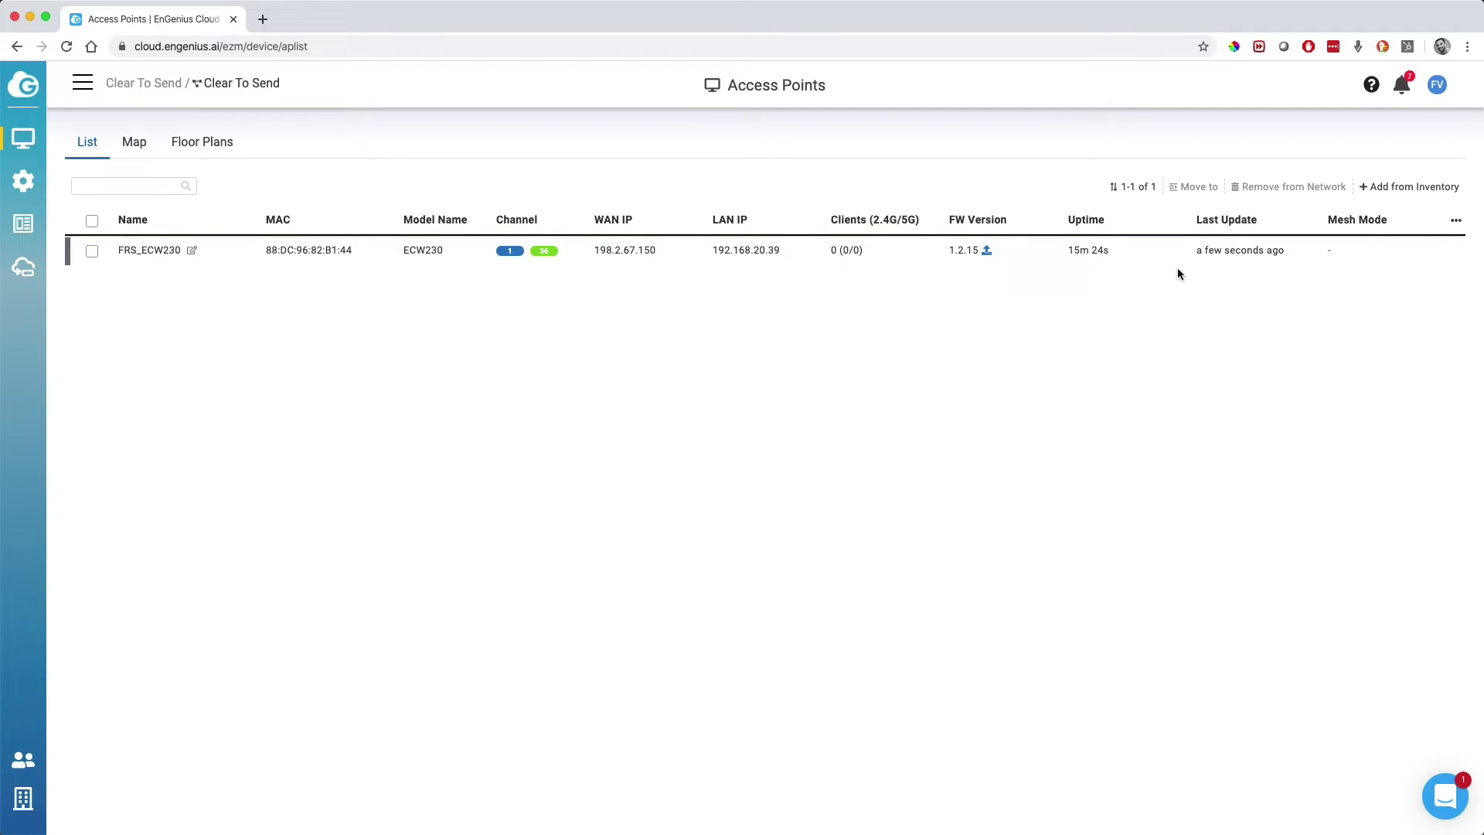
left_click(1316, 250)
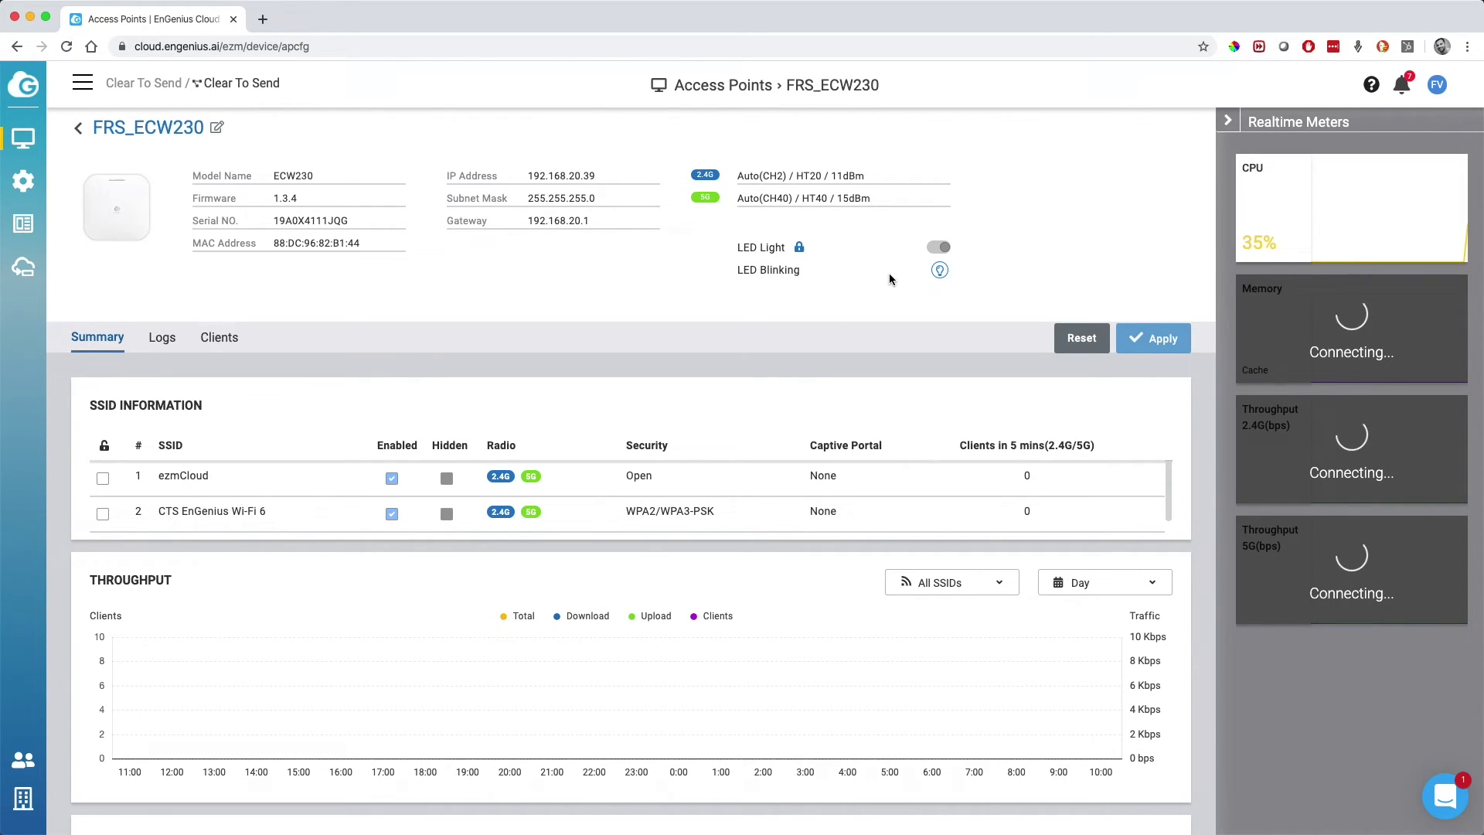
Step: Blink FRS_ECW230's LED, scroll through its summary, and go back to the Access Points list
left_click(942, 271)
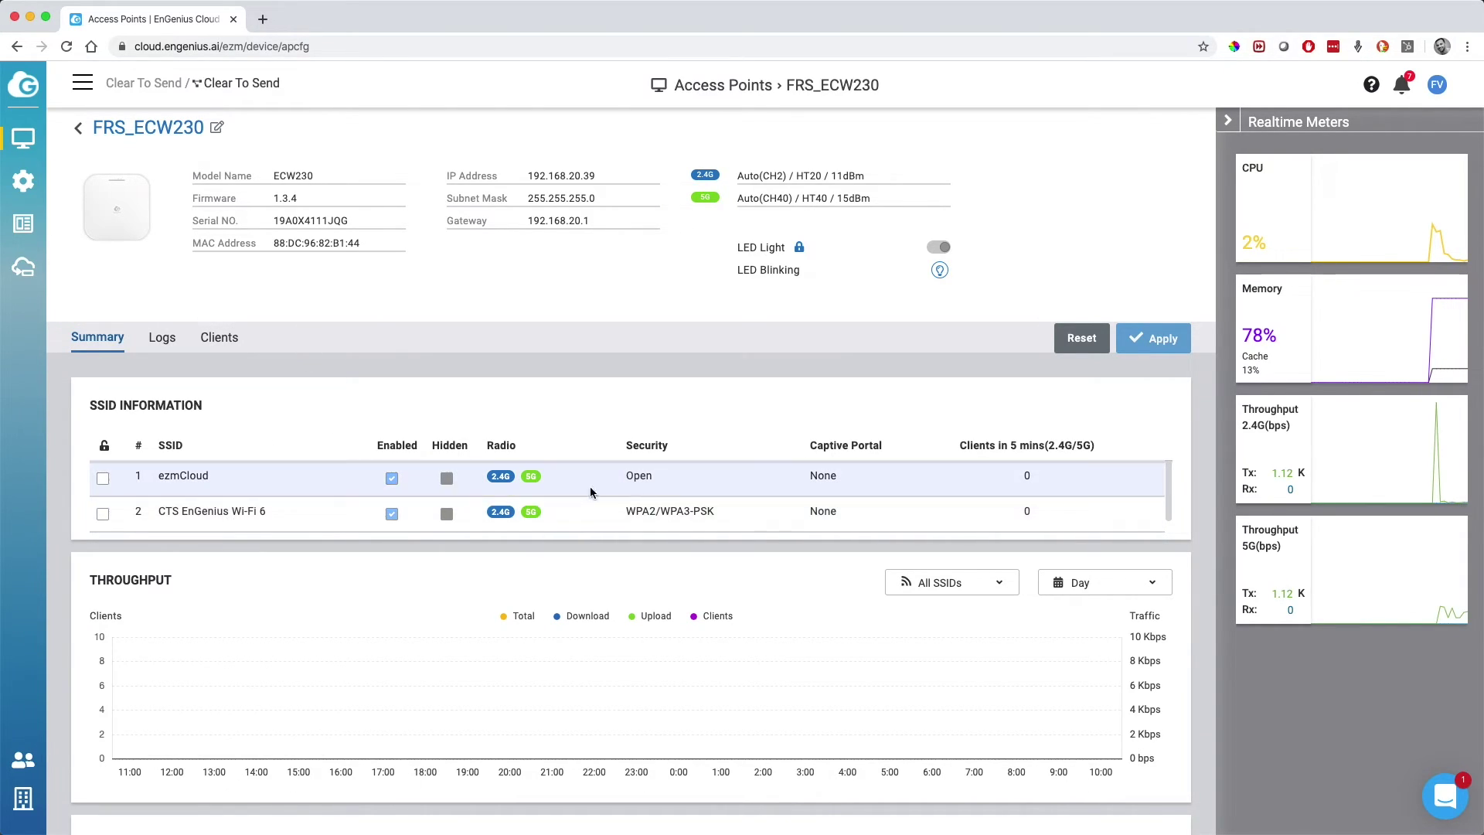
mouse_move(834, 653)
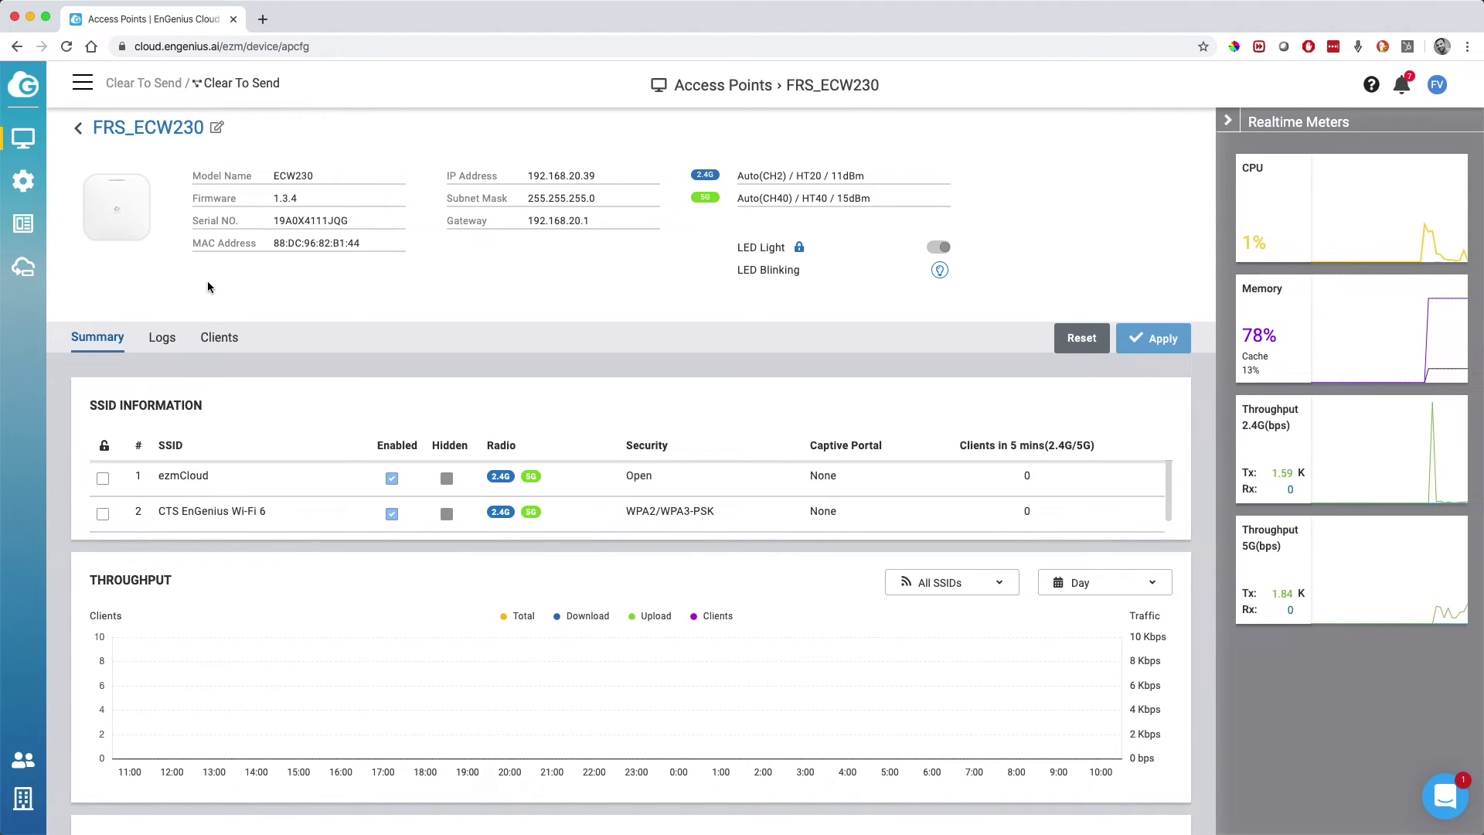
scroll(207, 290, "down", 2)
scroll(207, 290, "down", 4)
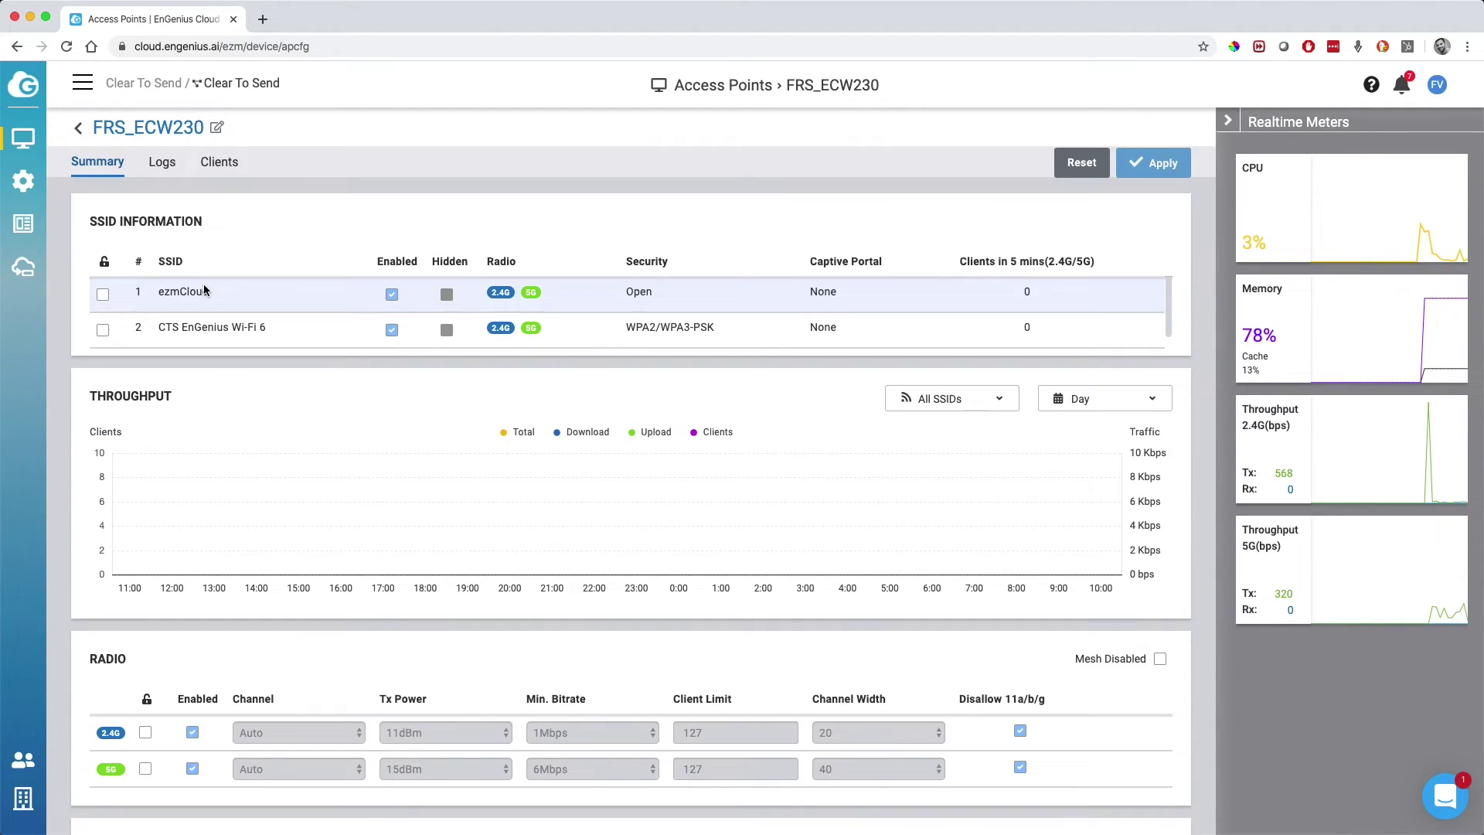
scroll(280, 614, "down", 3)
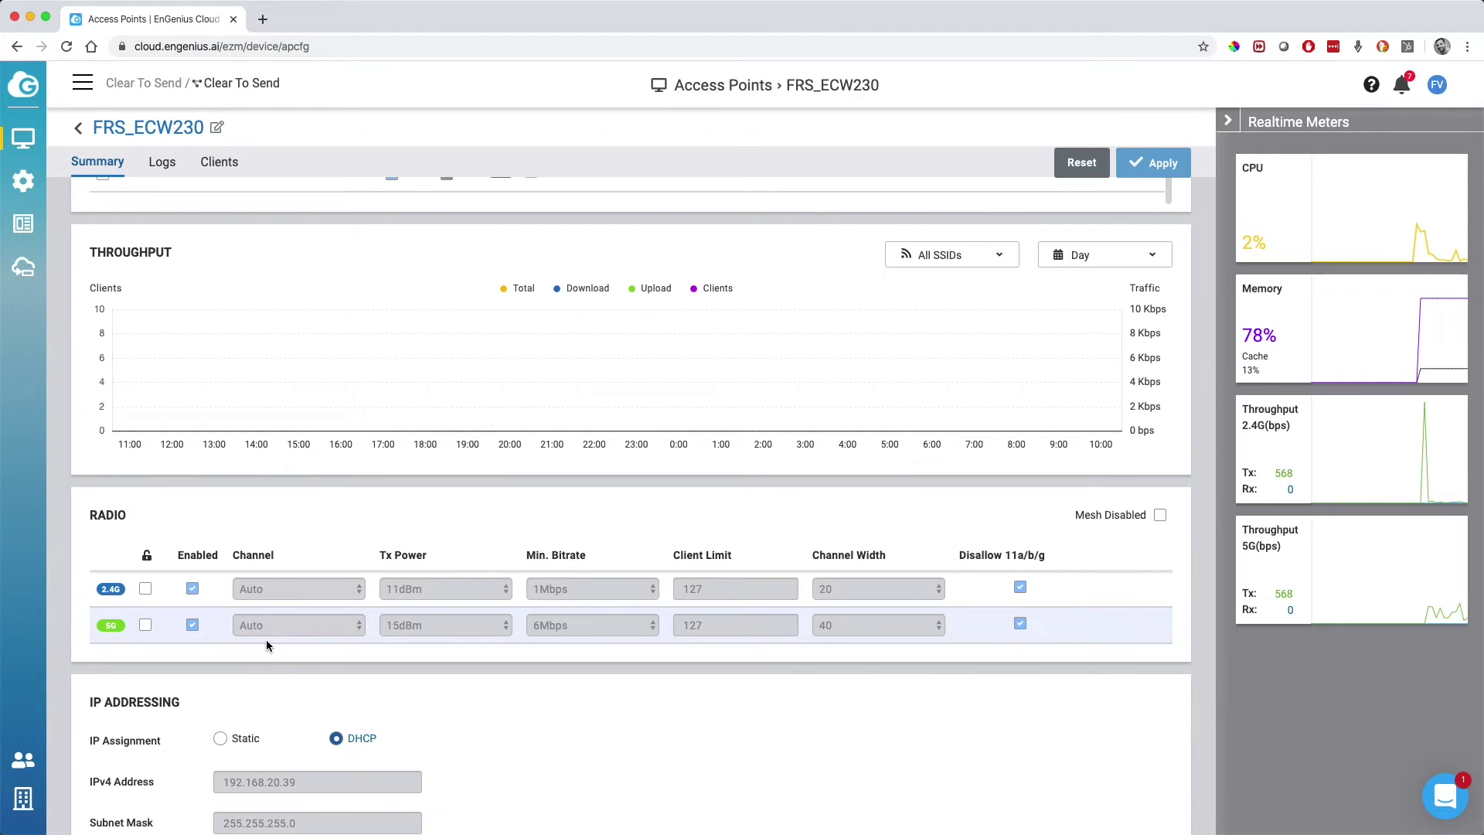
scroll(473, 610, "down", 2)
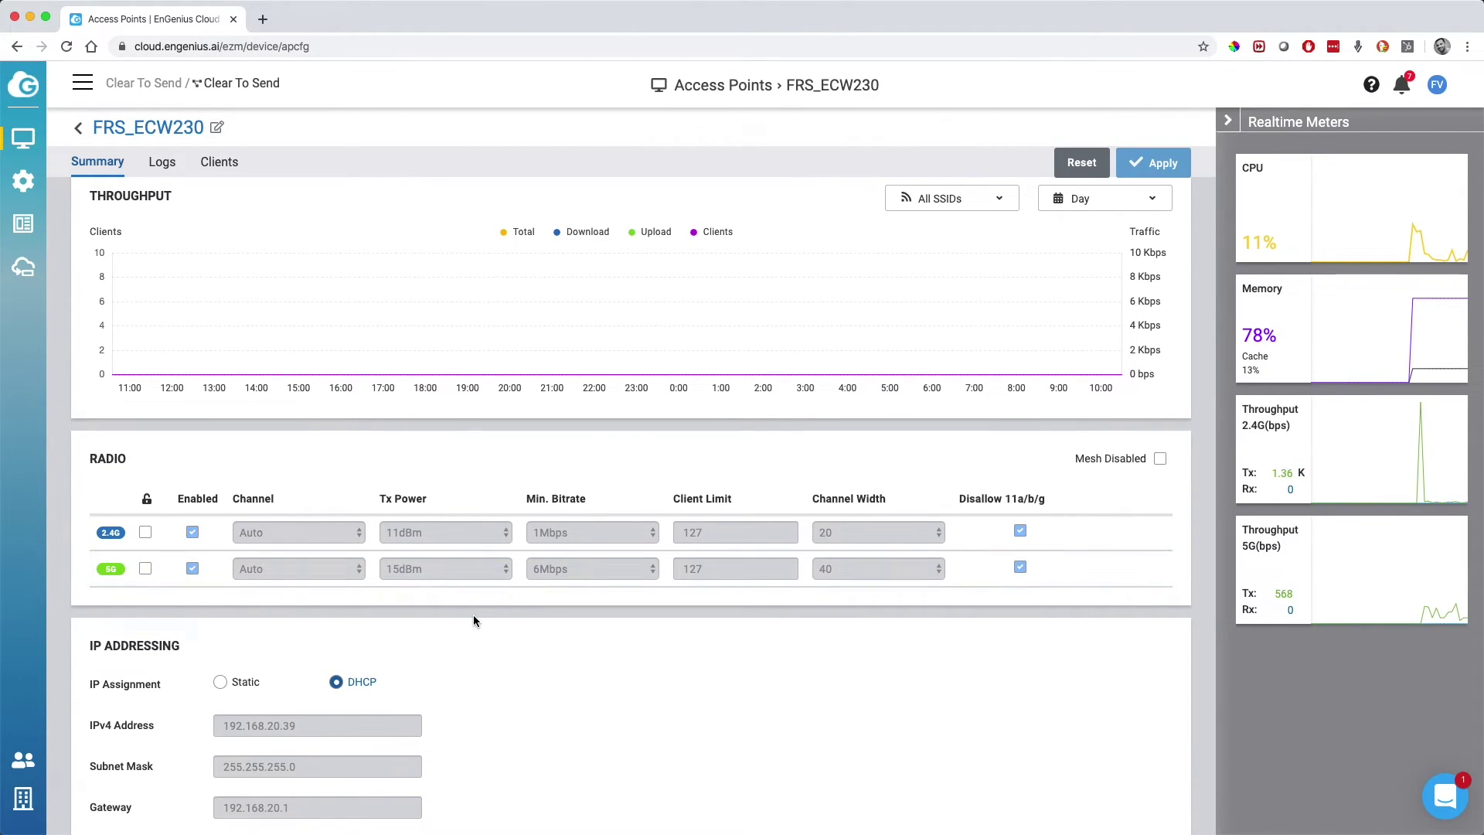
scroll(474, 620, "down", 3)
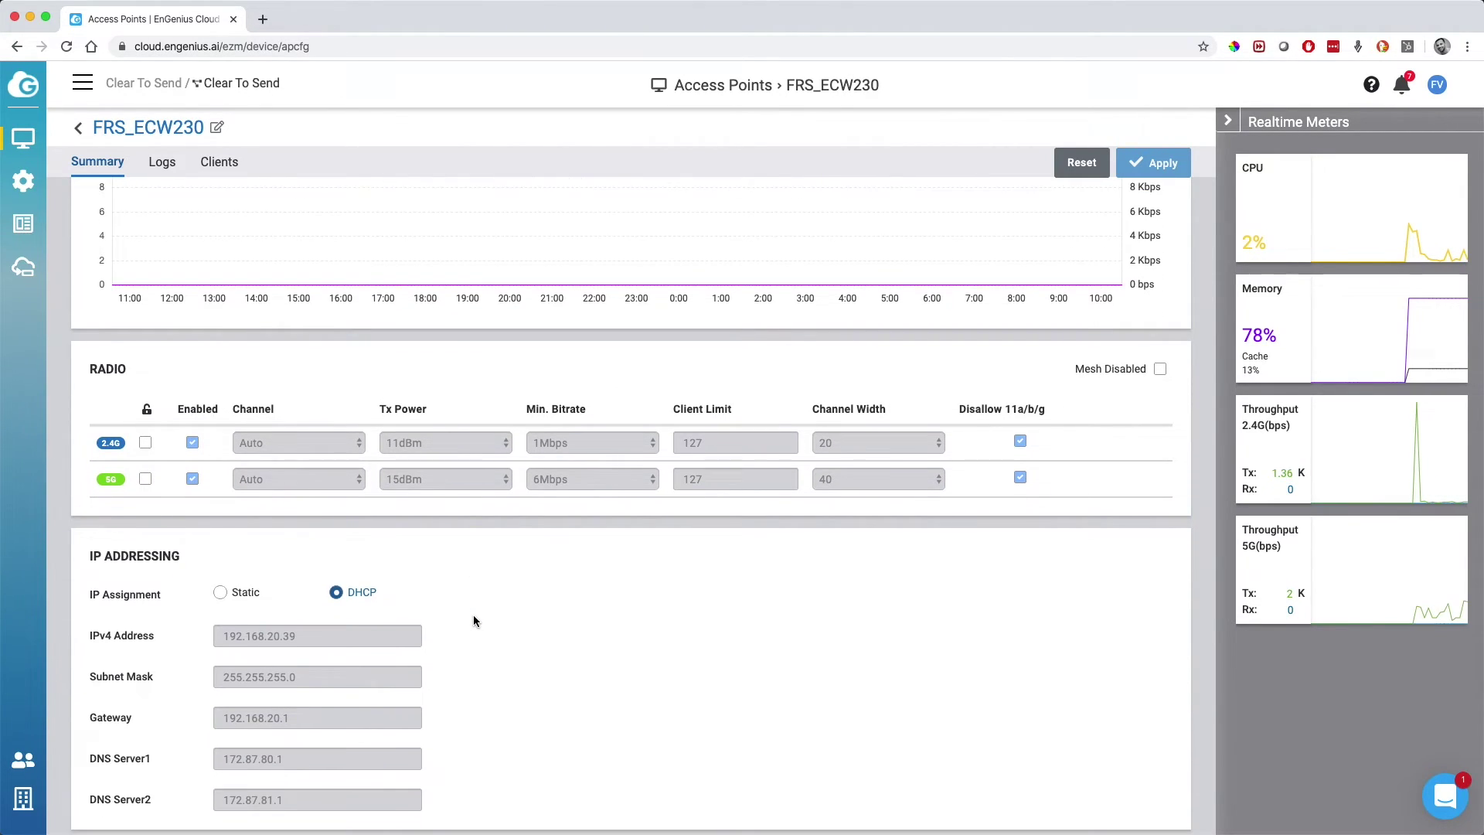
scroll(473, 621, "down", 6)
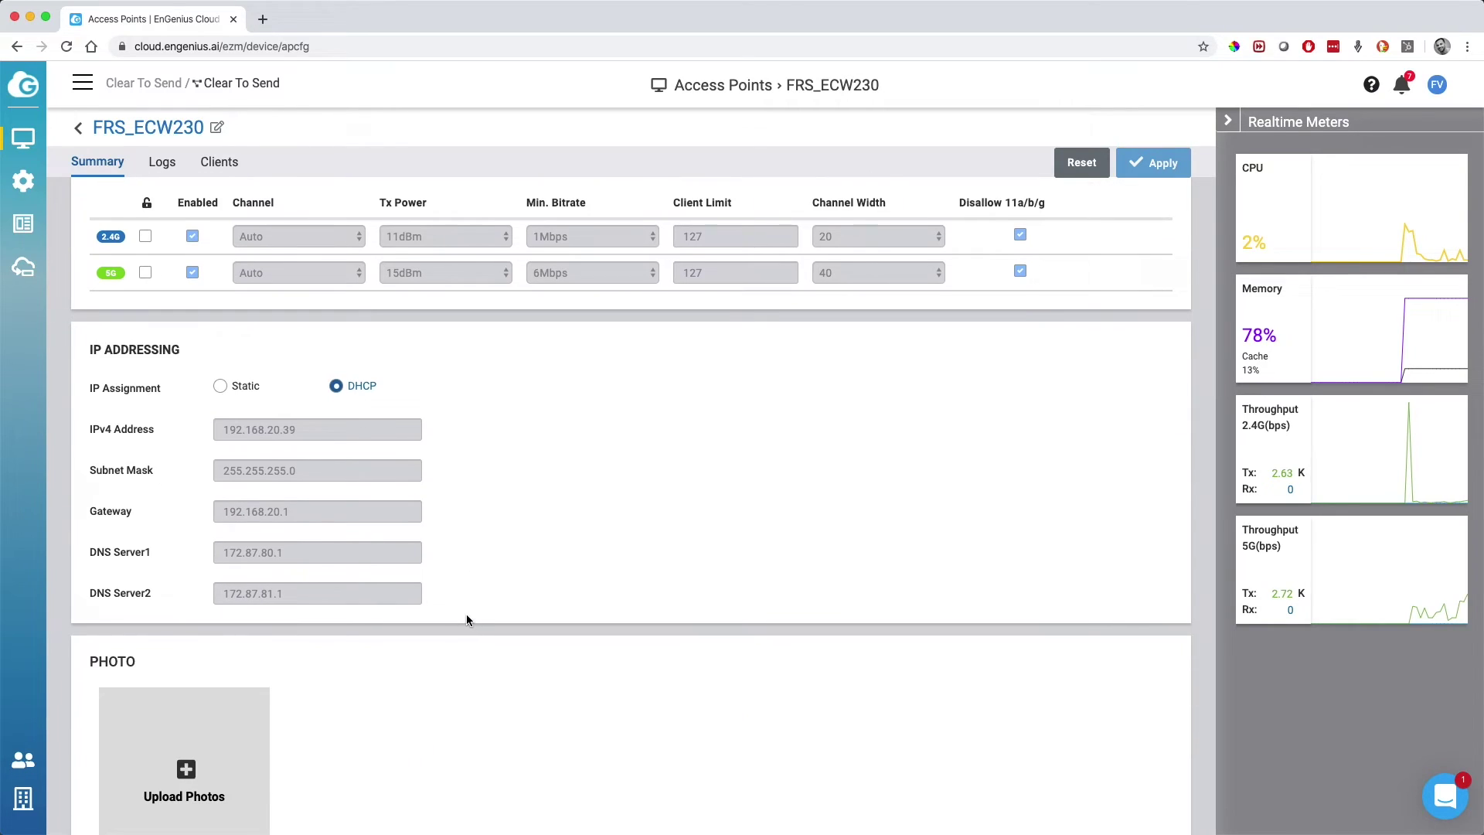
scroll(463, 619, "down", 2)
scroll(462, 619, "up", 20)
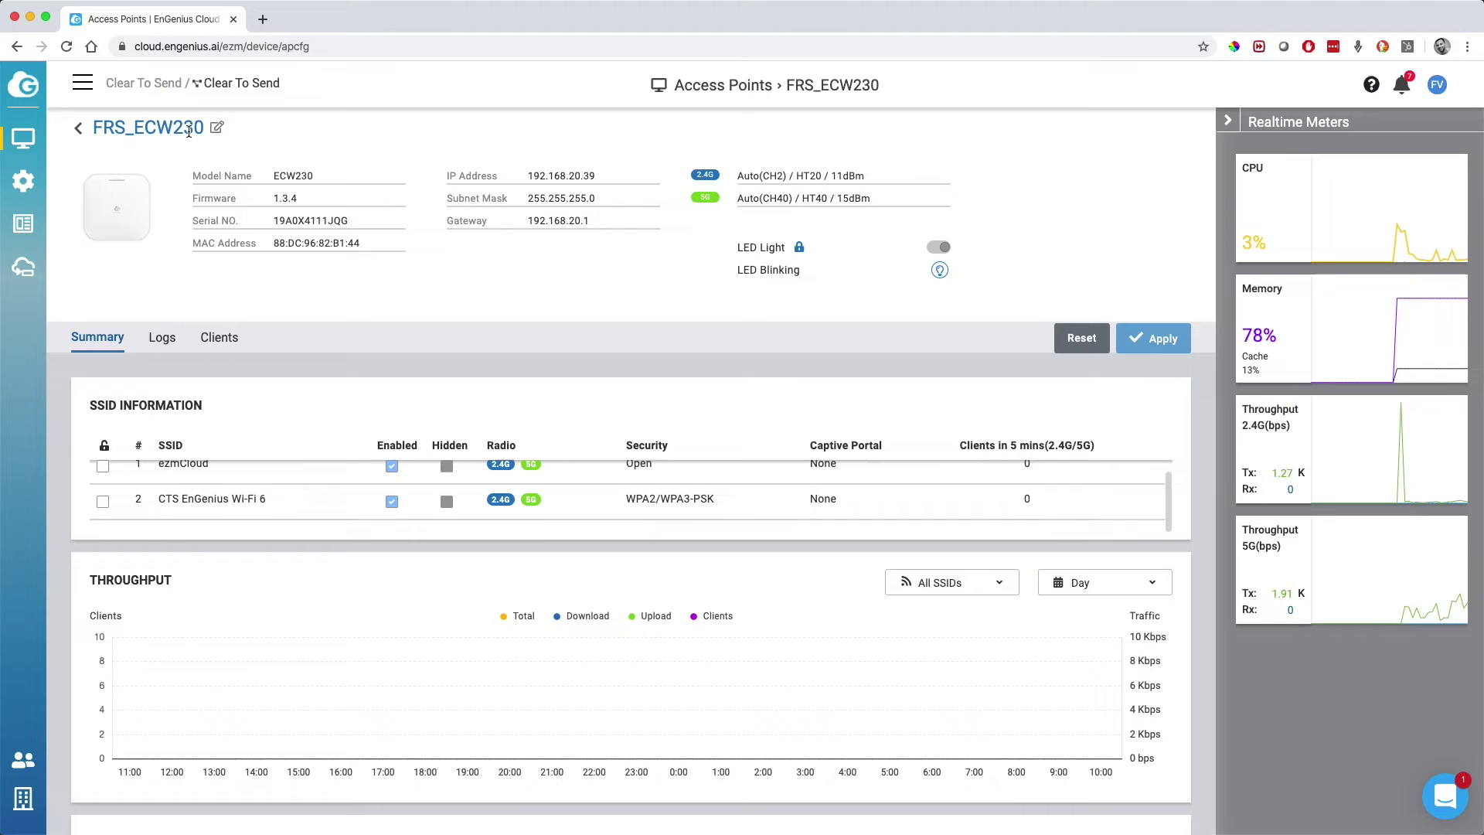
left_click(78, 127)
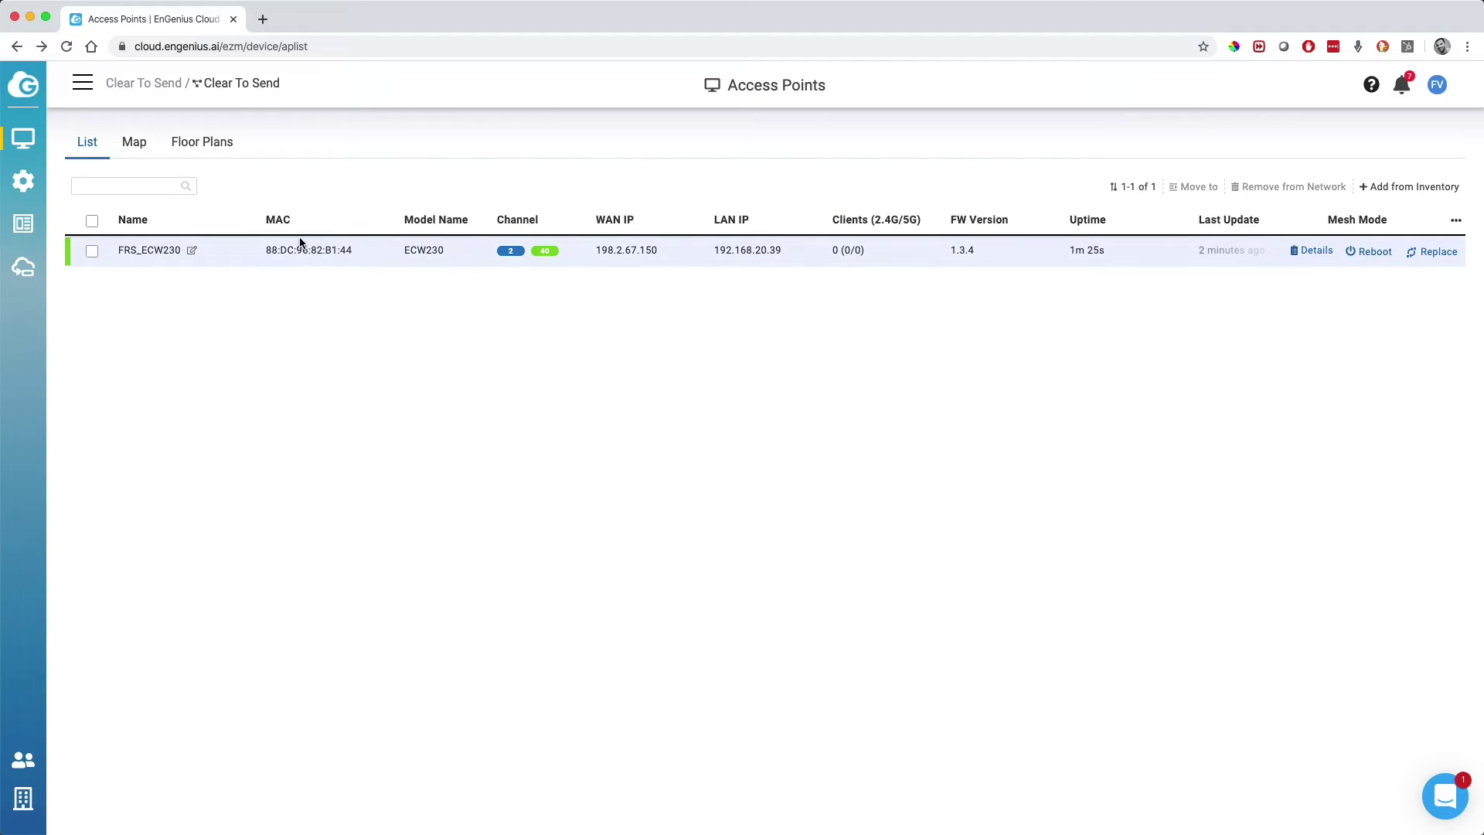
Step: Expand the FRS_ECW230 row, then head to Configure > SSID in the sidebar
left_click(289, 247)
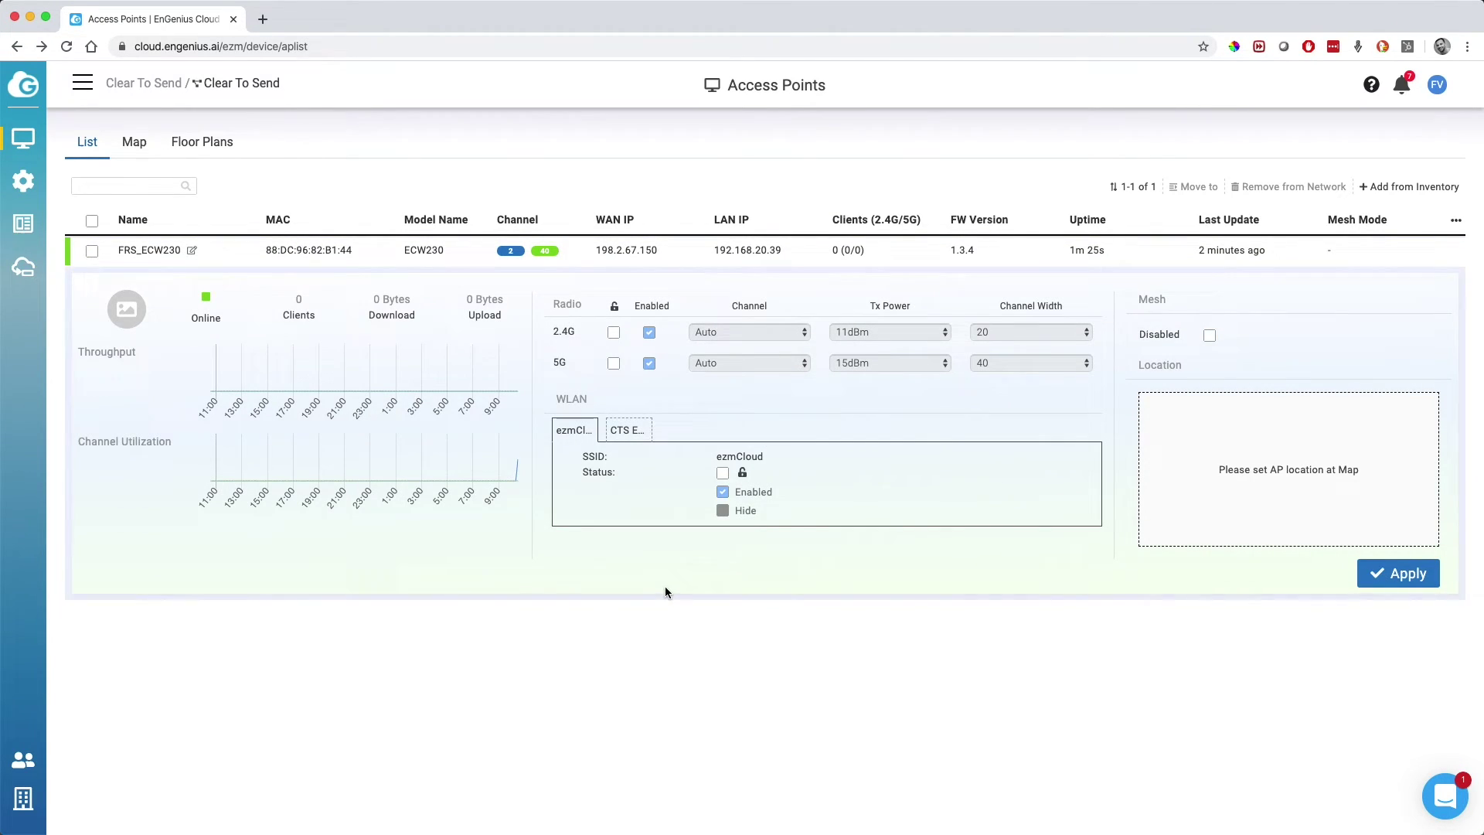
mouse_move(37, 182)
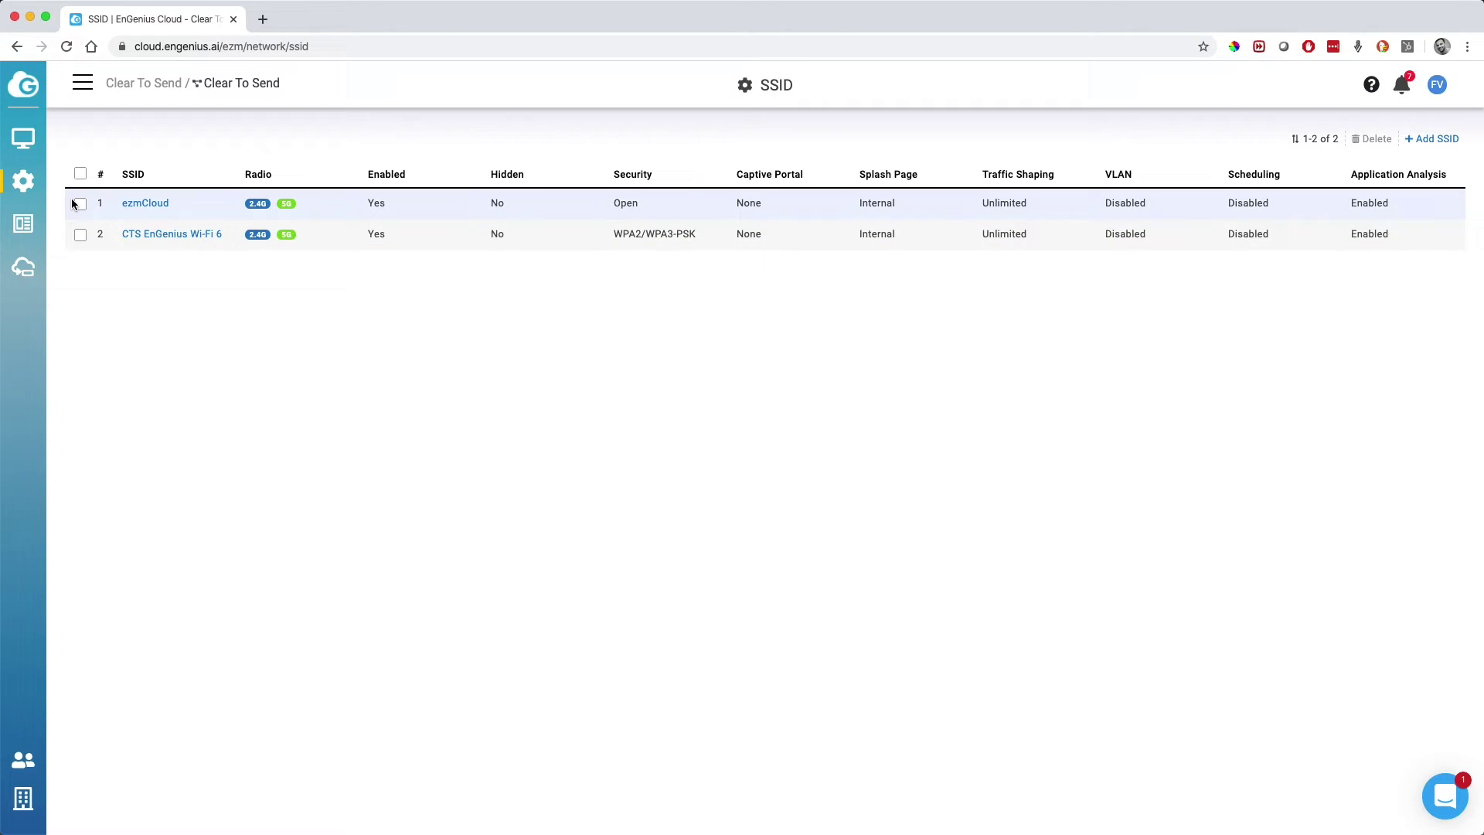
Step: Delete the ezmCloud SSID profile, leaving CTS EnGenius Wi-Fi 6 as the only SSID
left_click(79, 205)
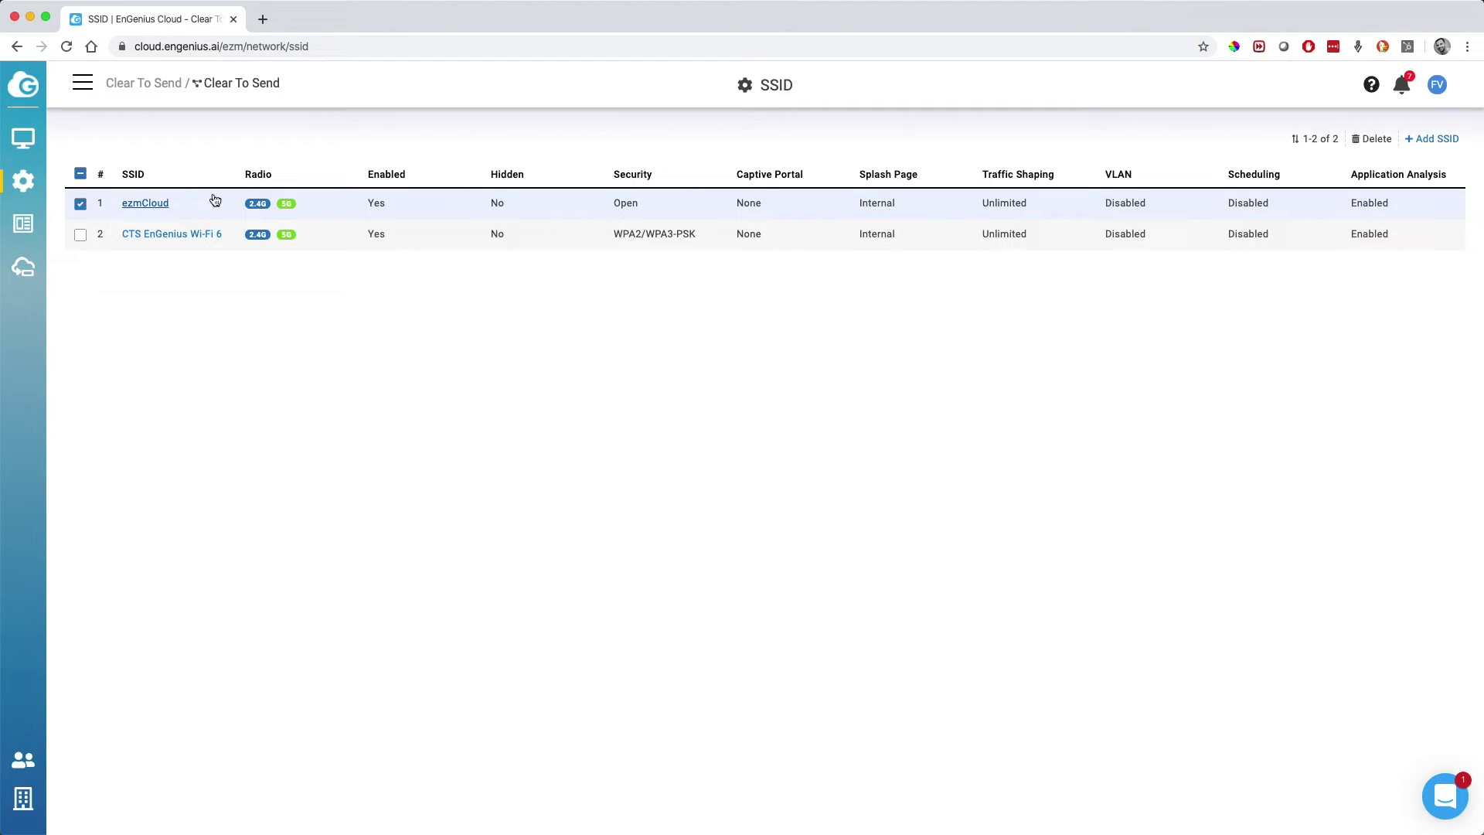
left_click(1372, 139)
left_click(908, 191)
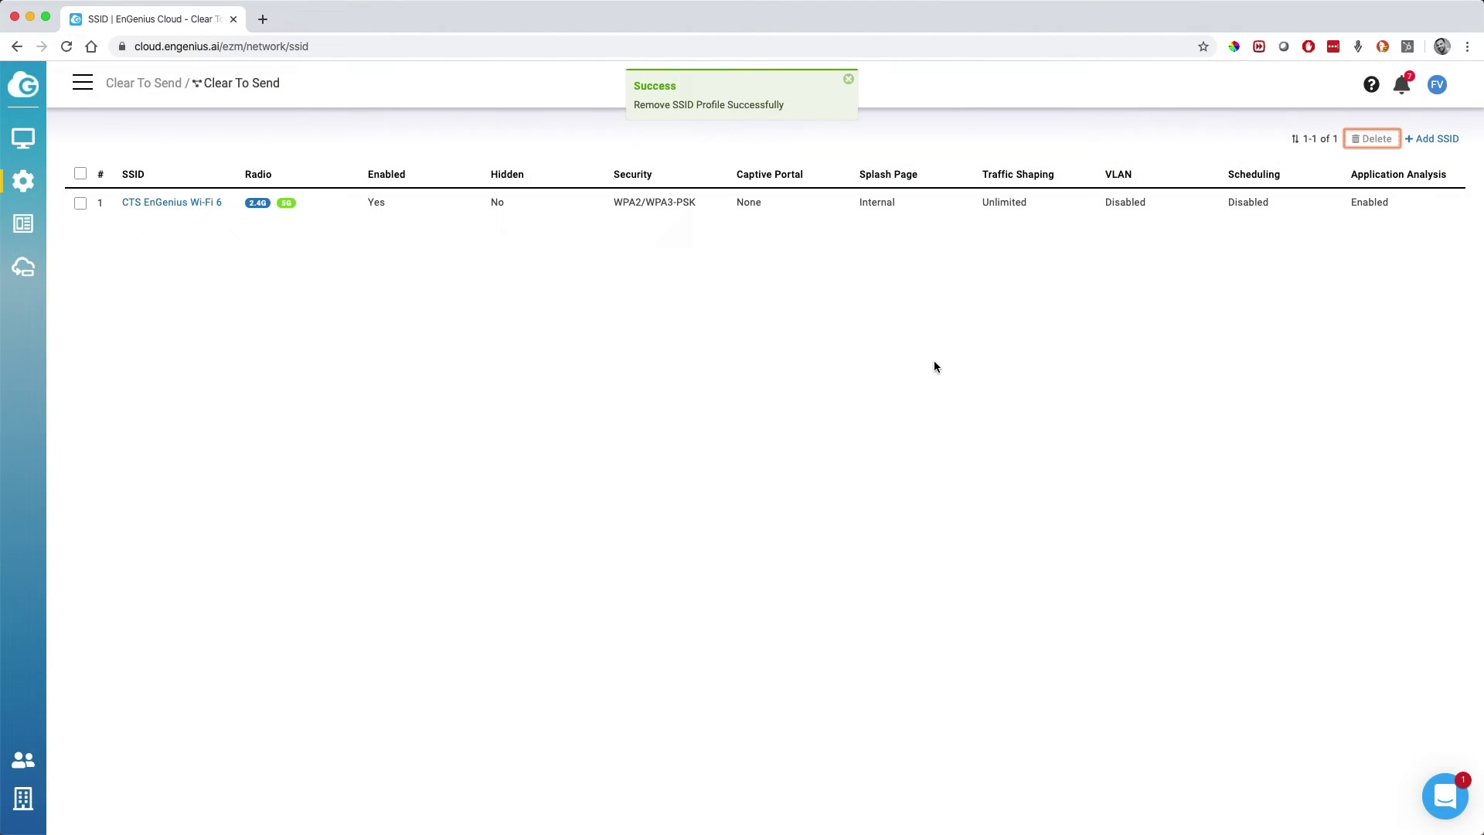
Step: Go to the Clear To Send network's Access Points list, briefly detouring via the dashboard
mouse_move(23, 138)
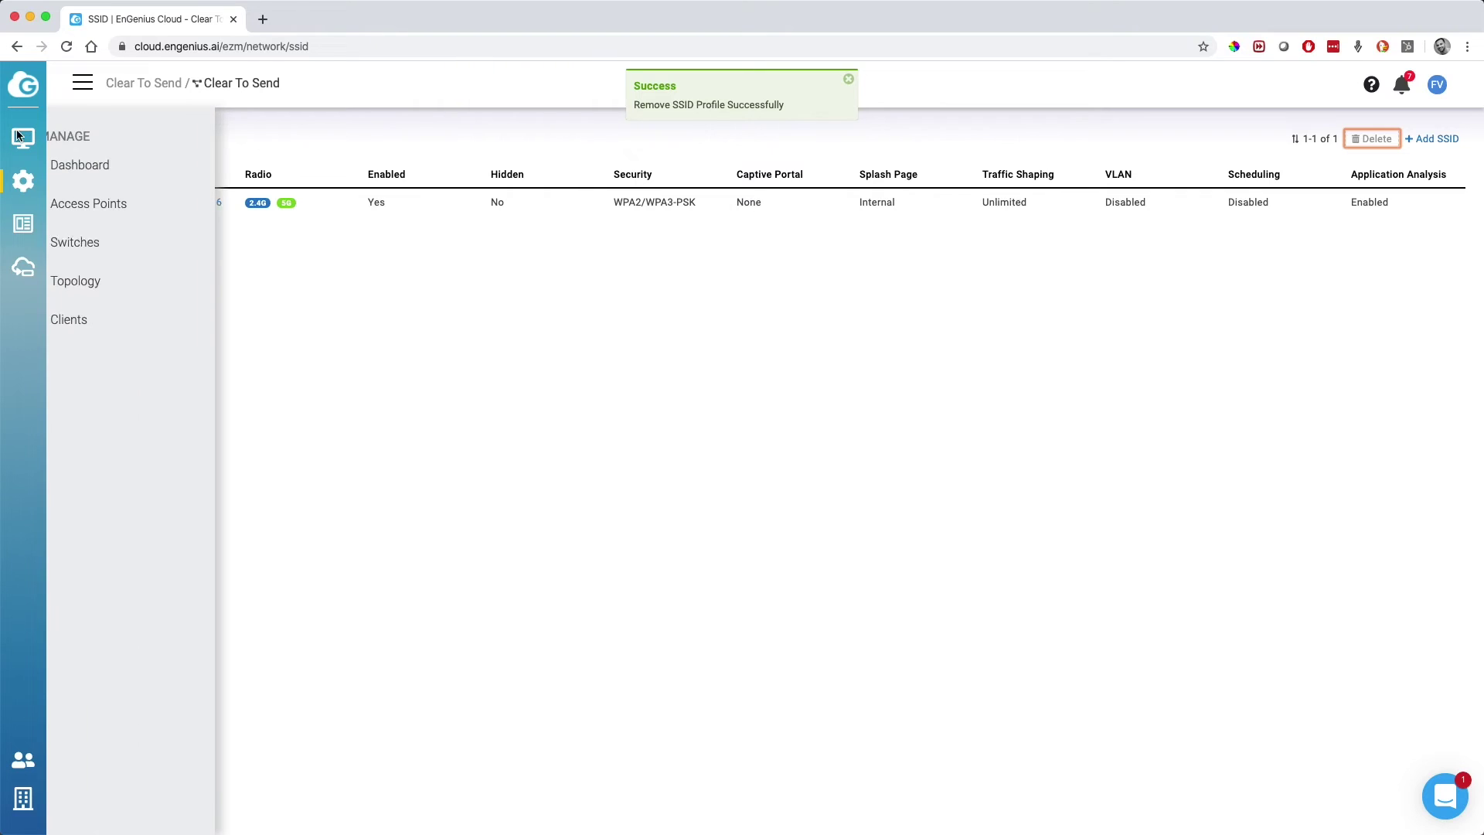
left_click(120, 205)
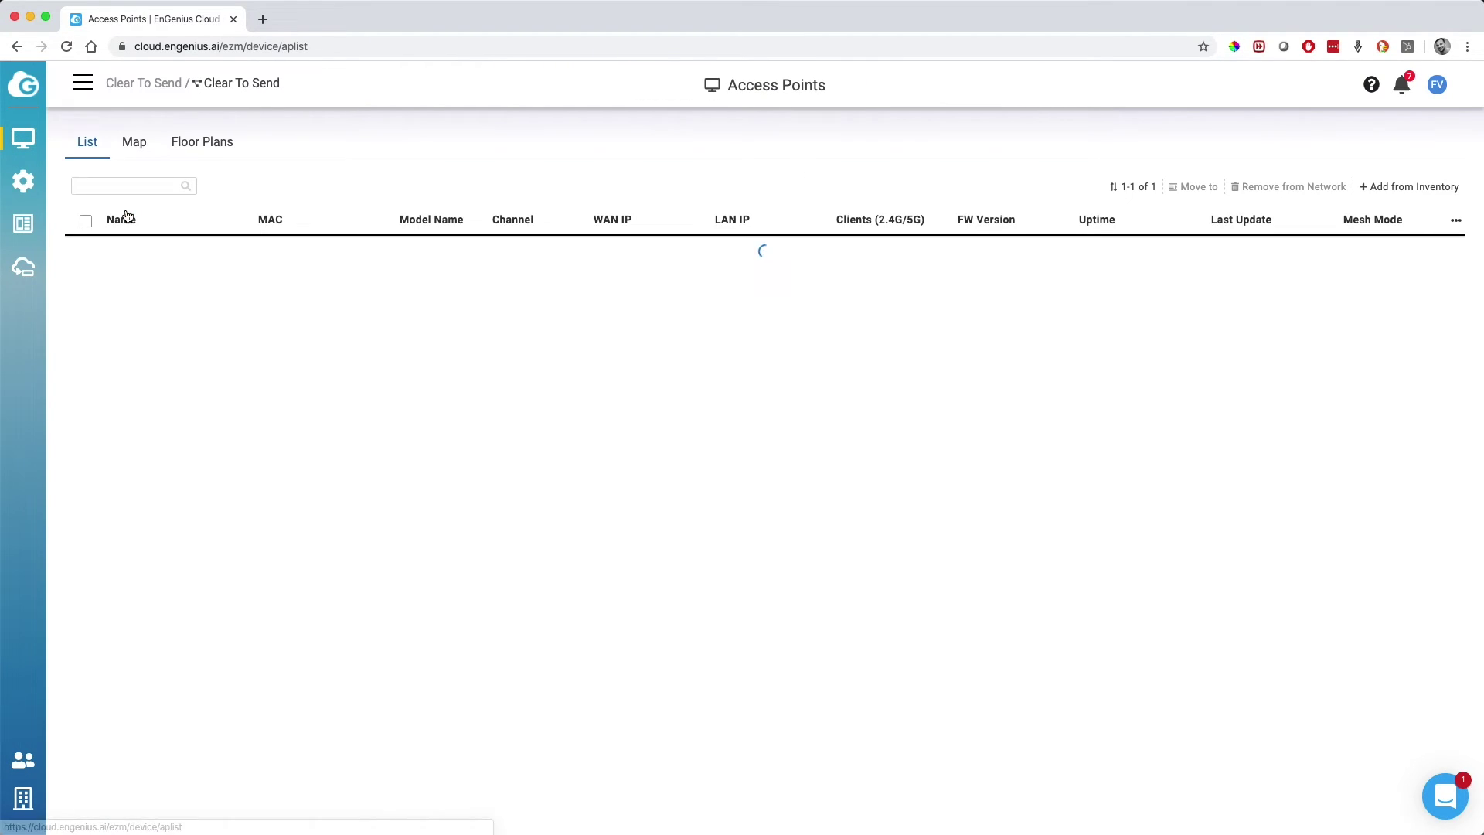
mouse_move(35, 137)
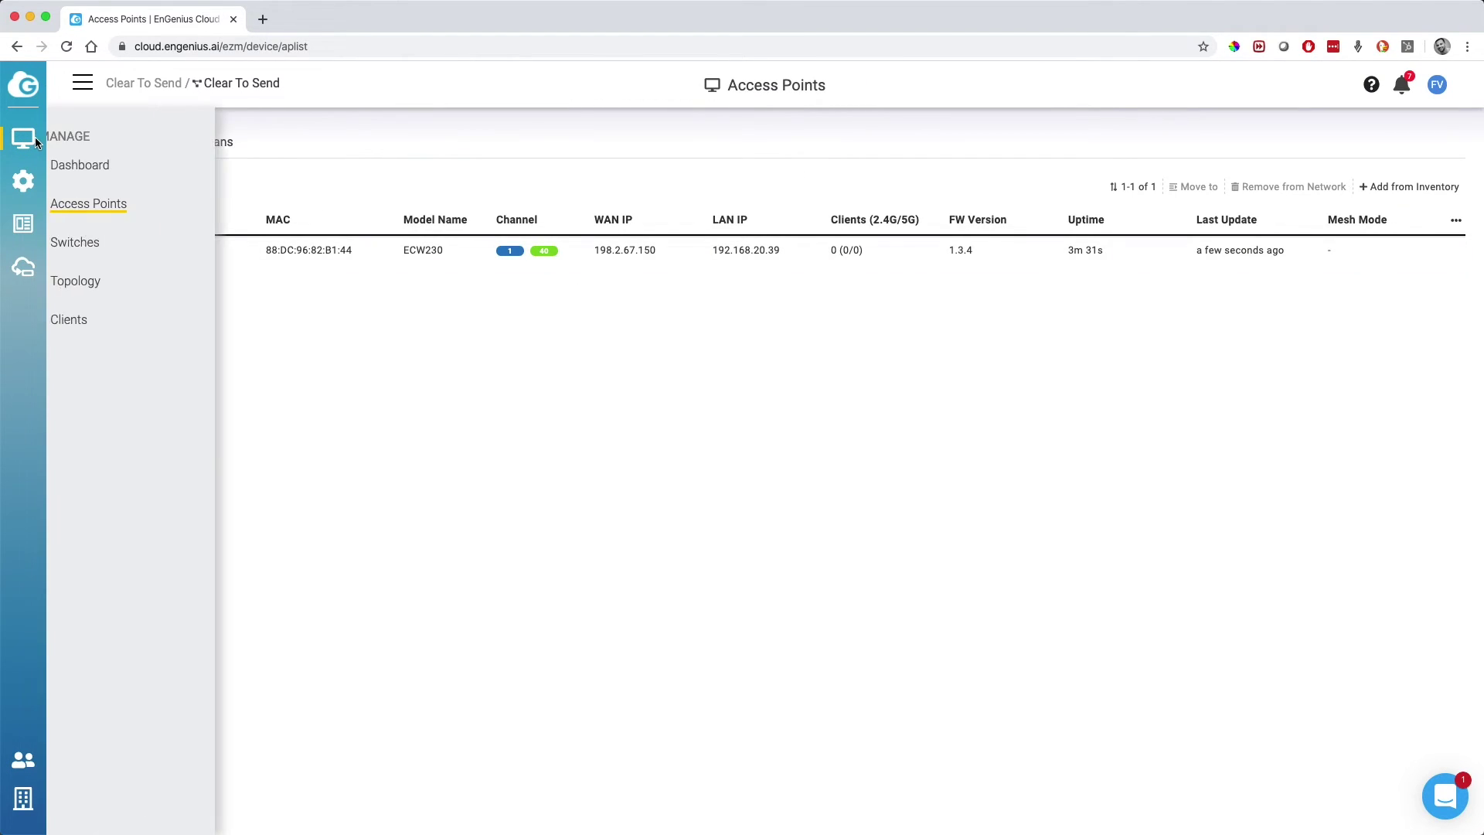
left_click(100, 160)
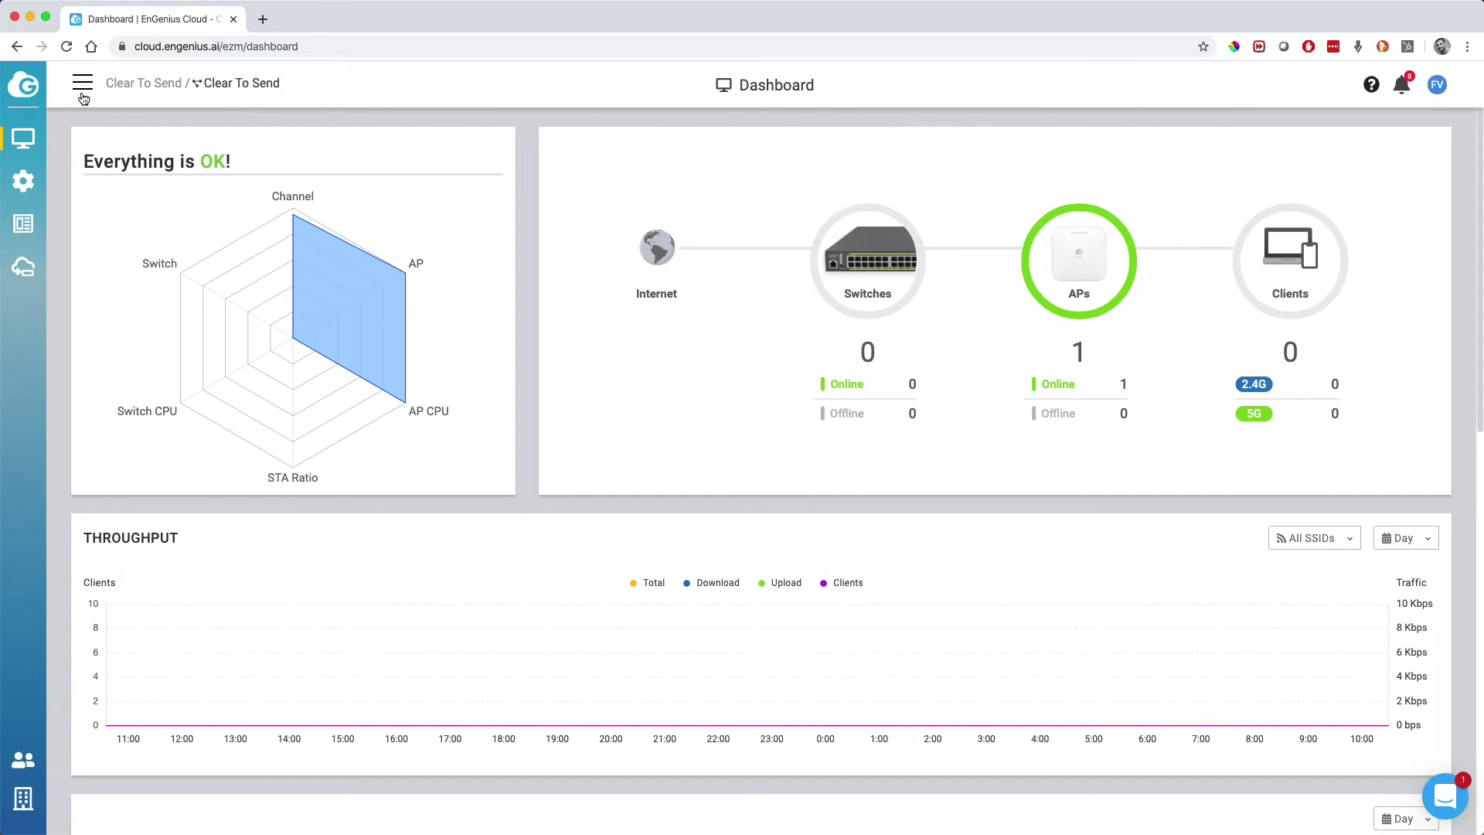
mouse_move(30, 186)
mouse_move(23, 139)
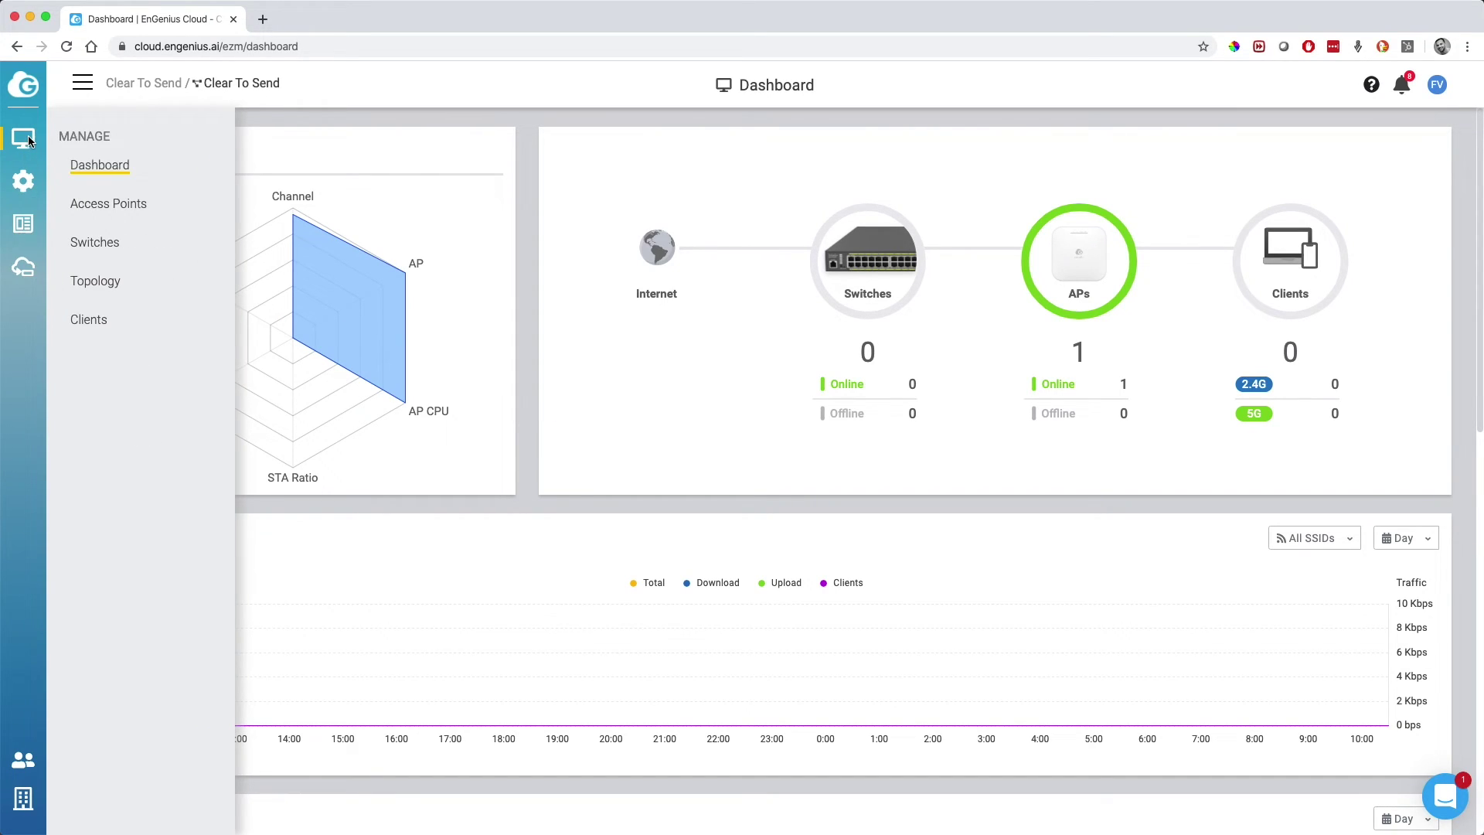
left_click(122, 200)
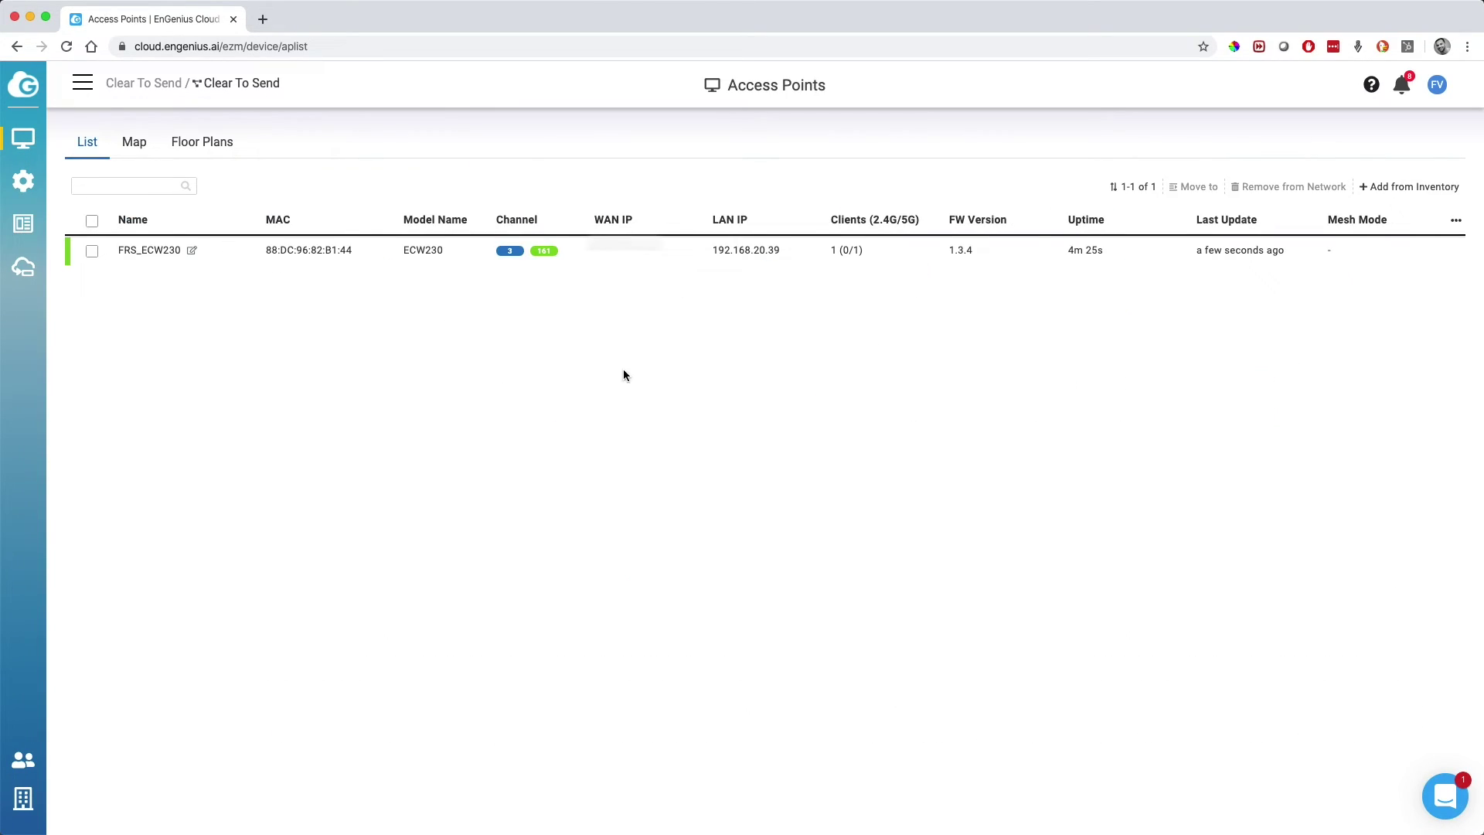
Step: Preview FRS_ECW230's quick settings, collapse them, and open its full detail page
left_click(619, 260)
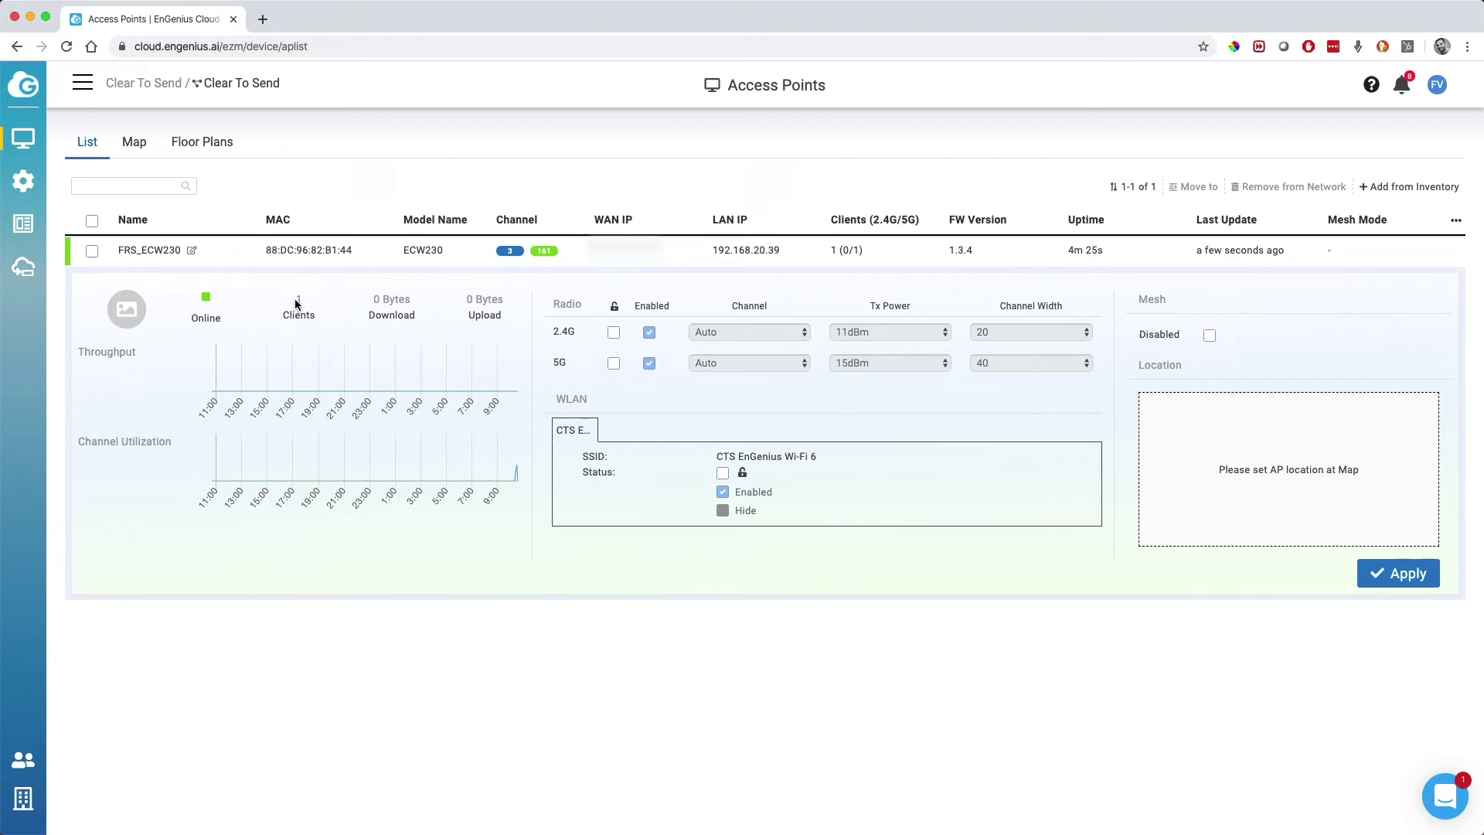
mouse_move(576, 255)
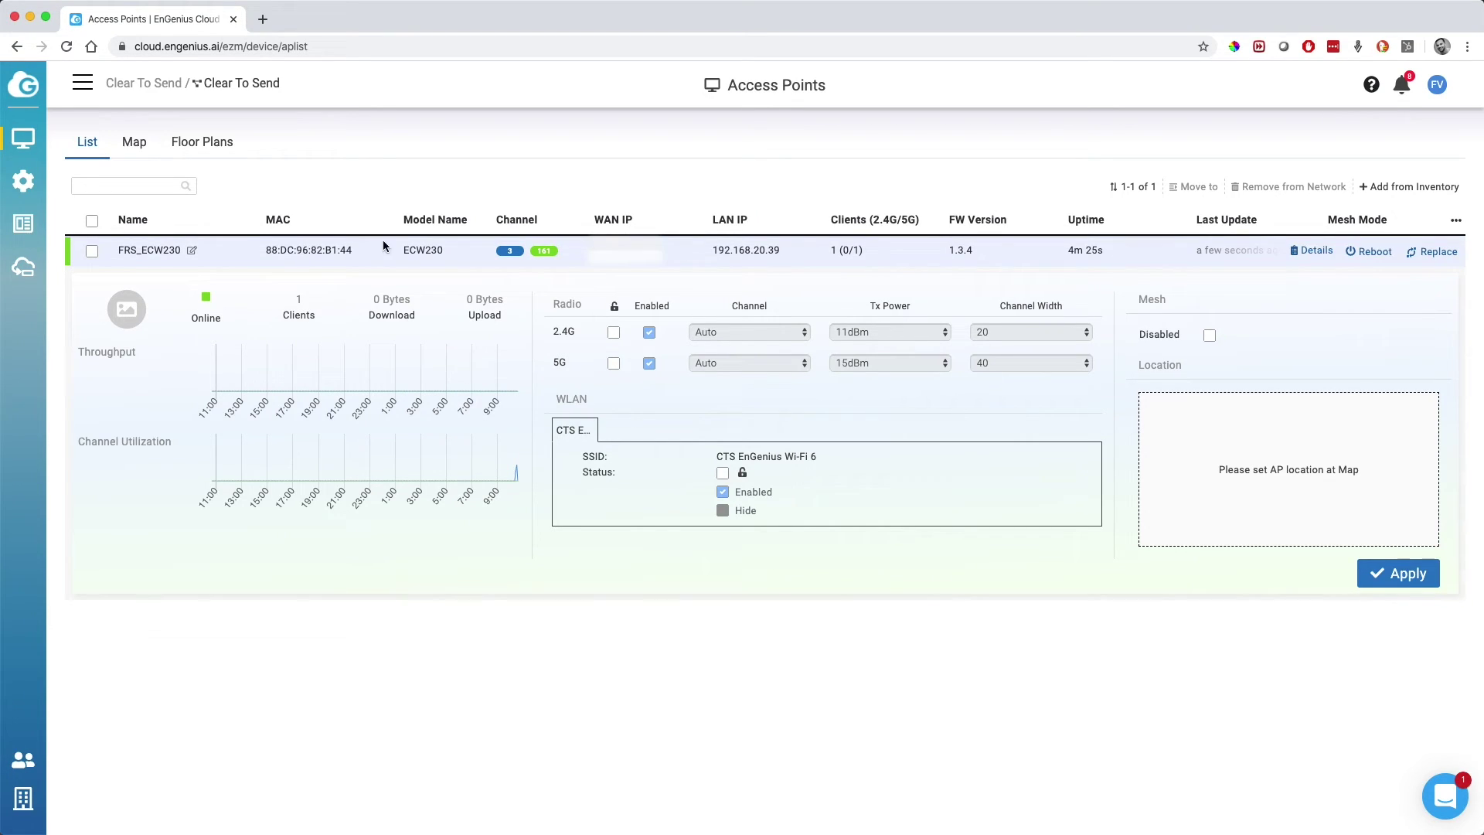
left_click(1198, 252)
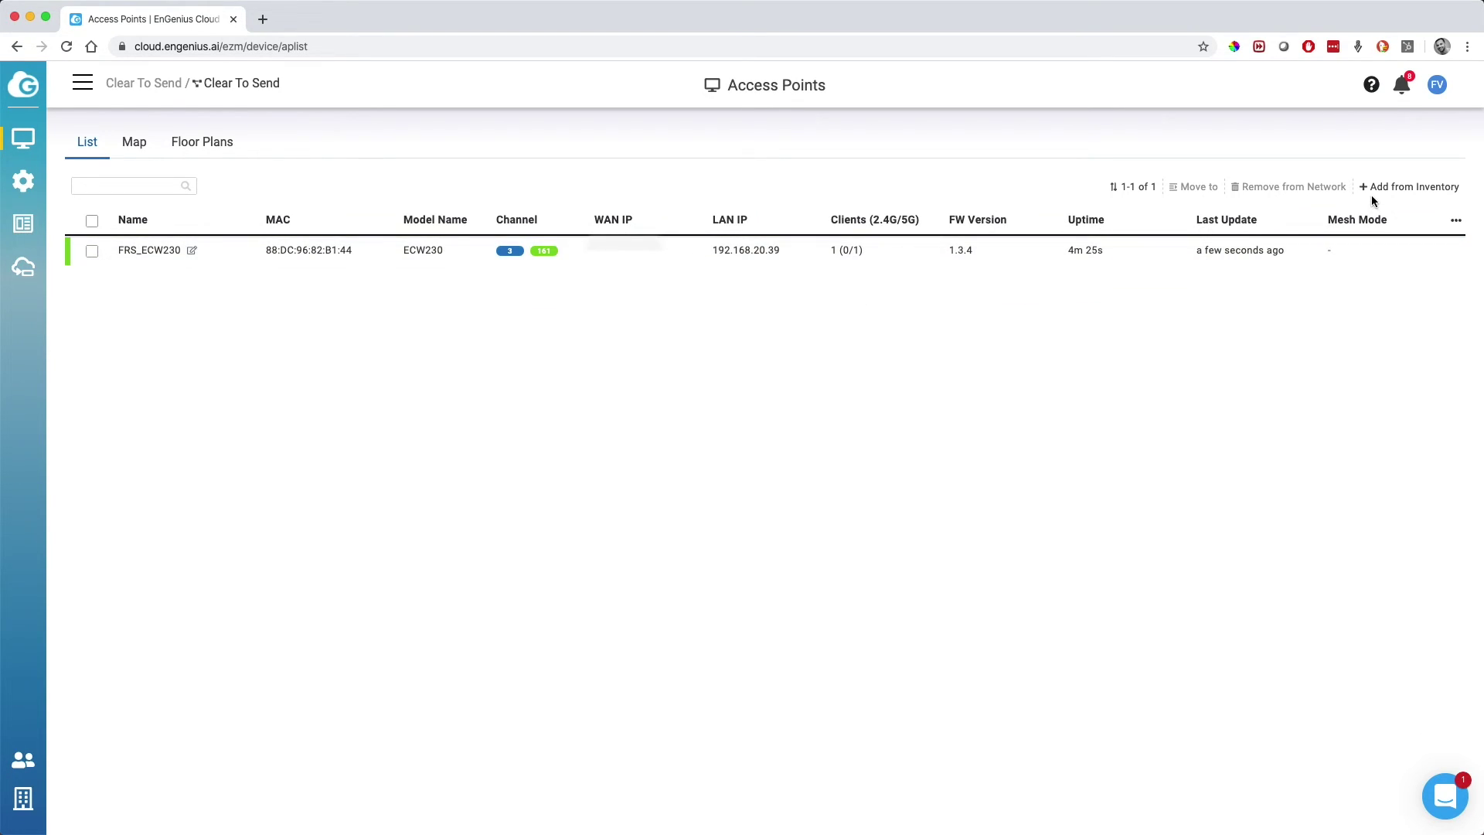
mouse_move(1126, 243)
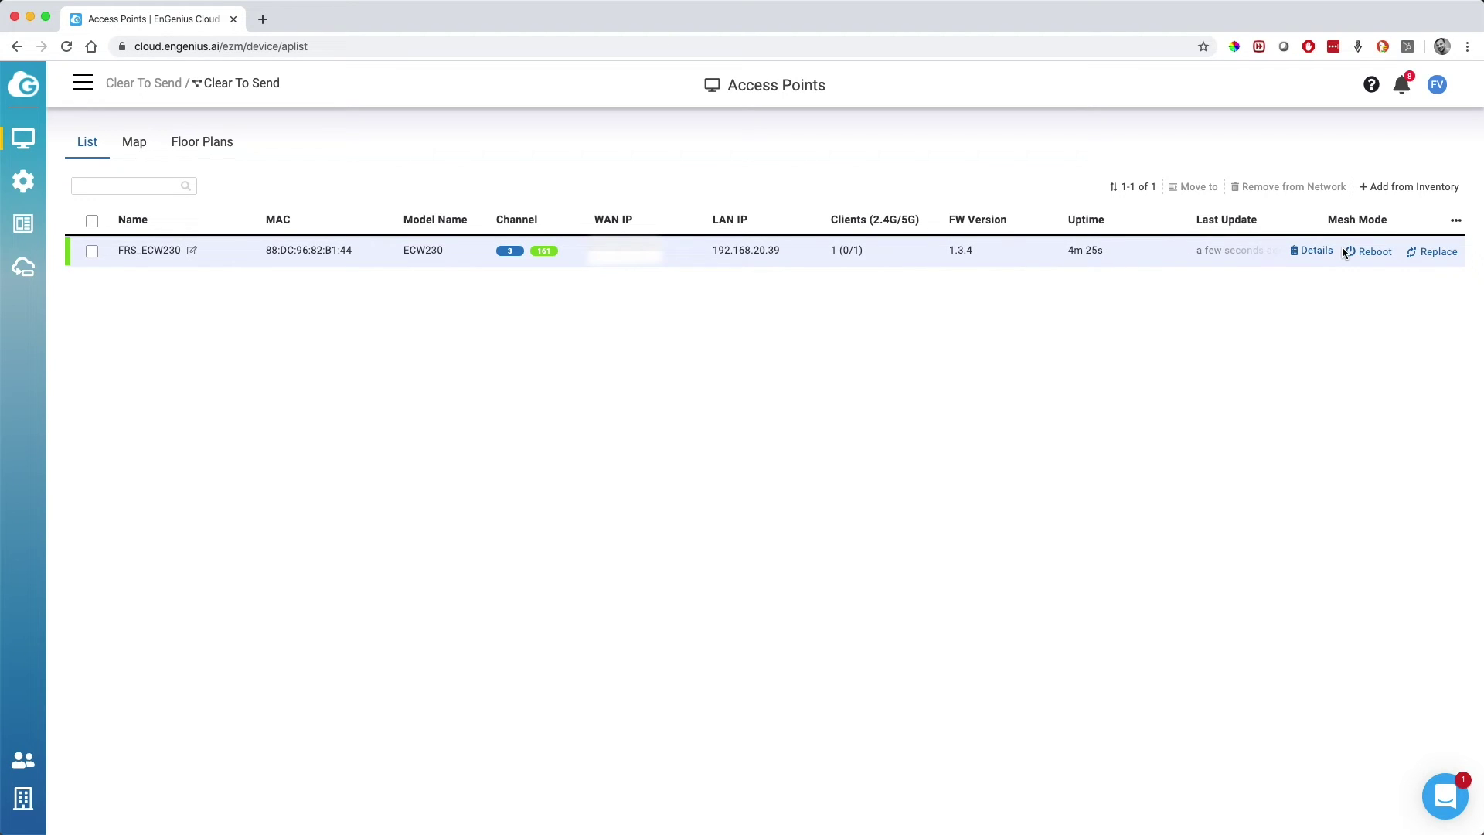
left_click(1313, 251)
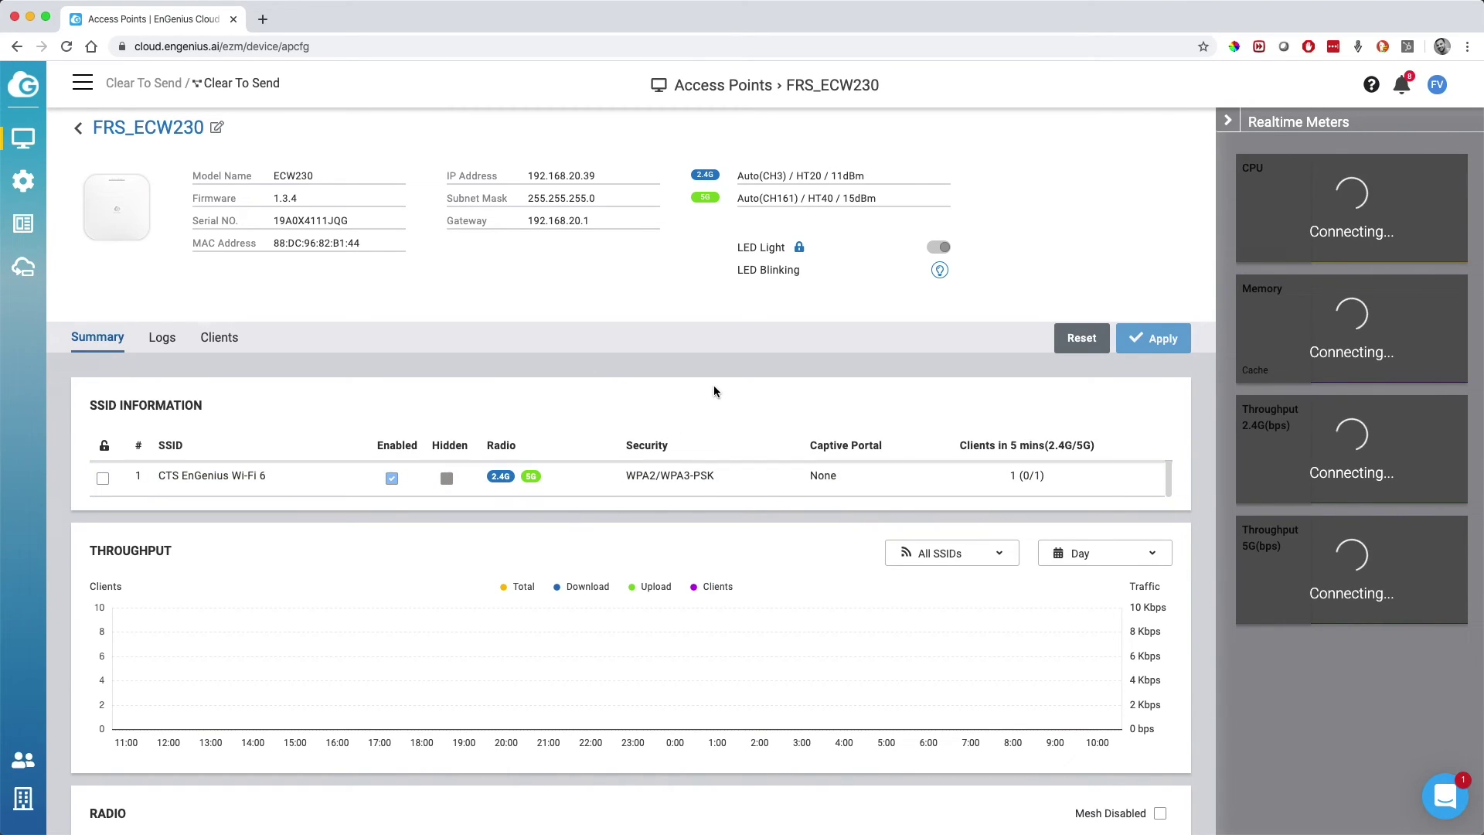
Step: List FRS_ECW230's clients: one iPad on CTS EnGenius Wi-Fi 6, 5G at 360M, IP 192.168.20.32
left_click(206, 345)
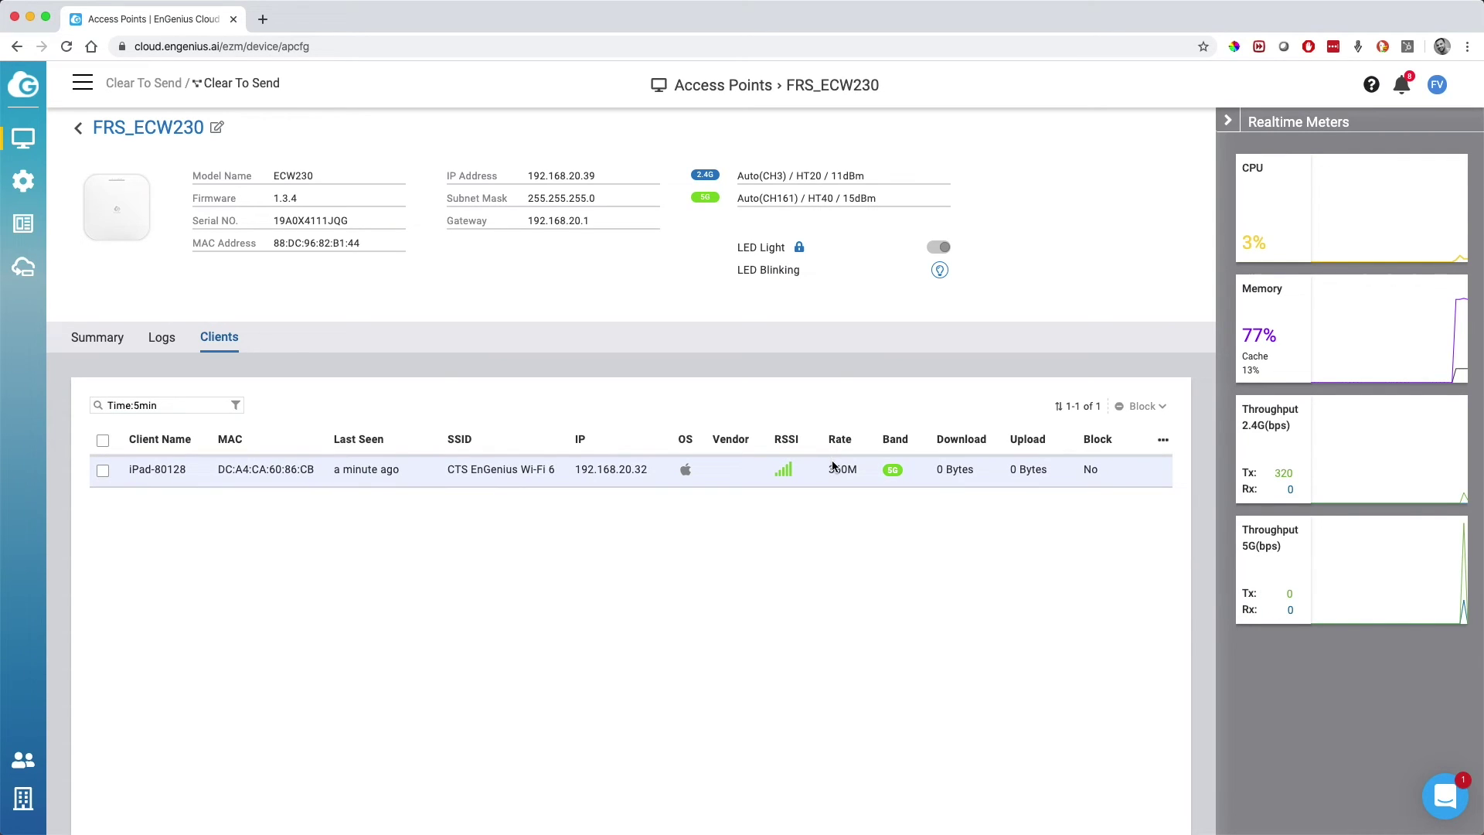
scroll(748, 569, "down", 1)
scroll(749, 566, "up", 1)
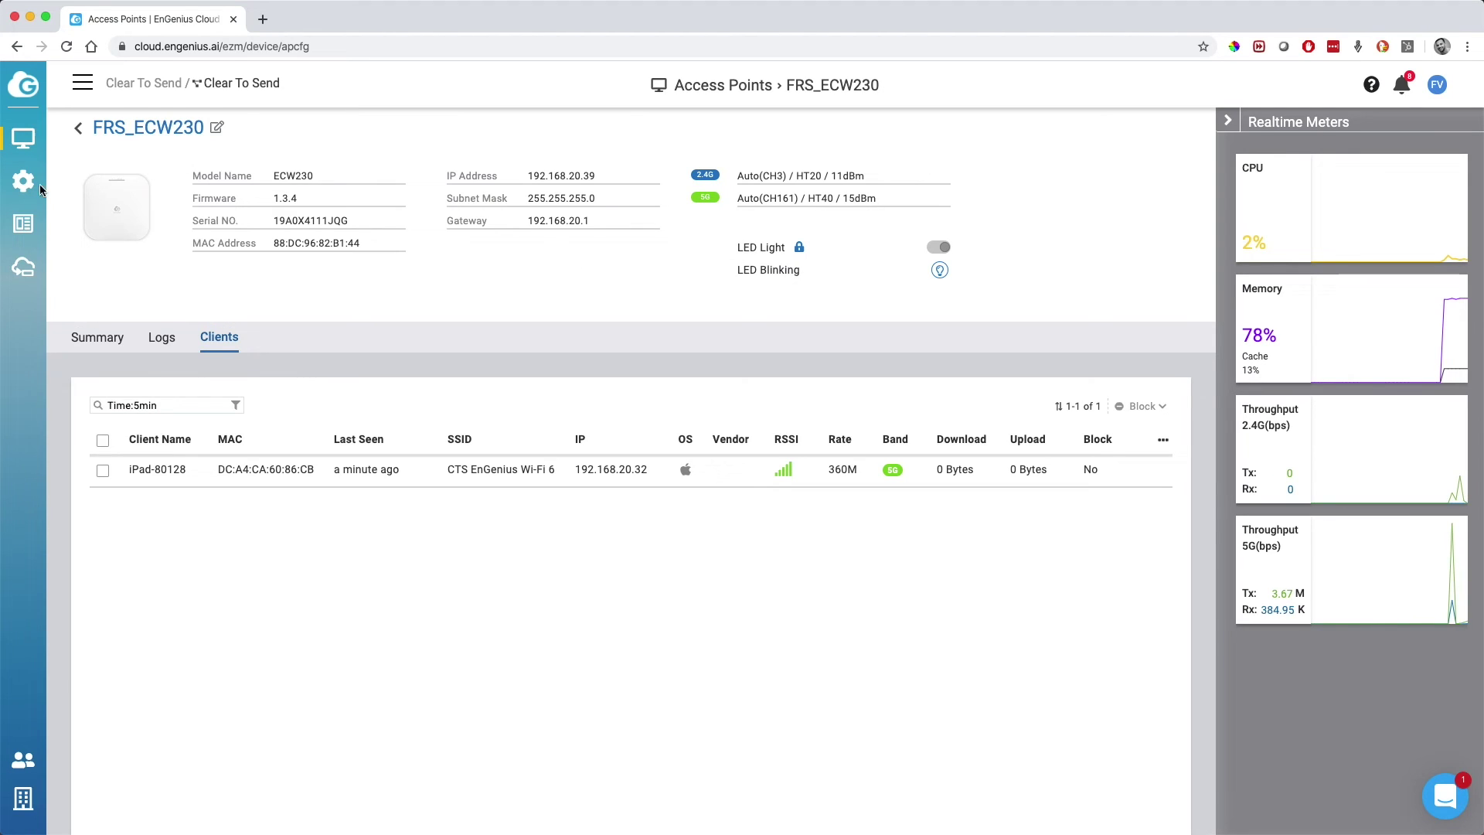
mouse_move(31, 166)
mouse_move(23, 139)
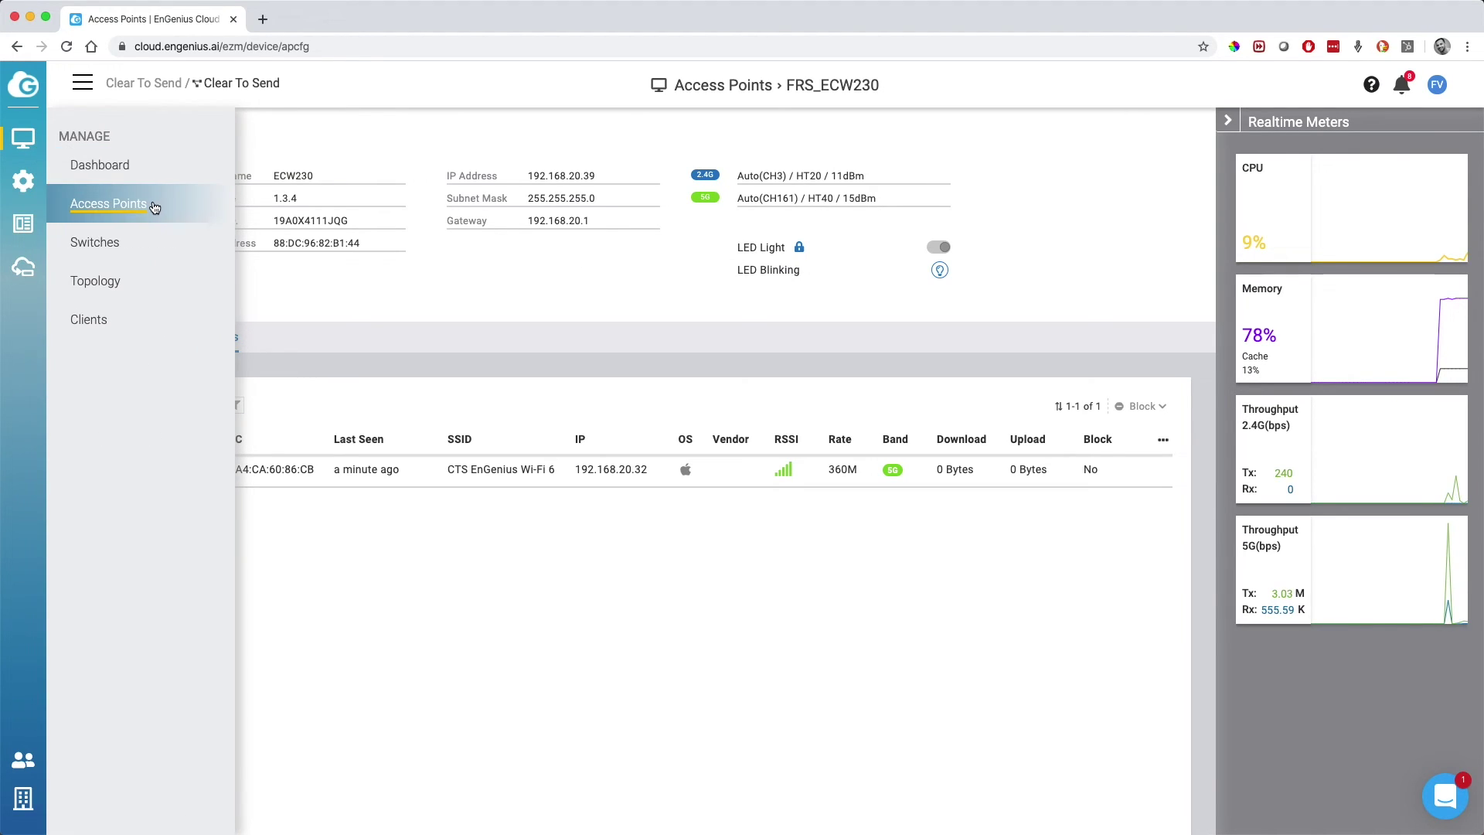
Step: Open the network's Clients page and review the visible table column options
left_click(99, 317)
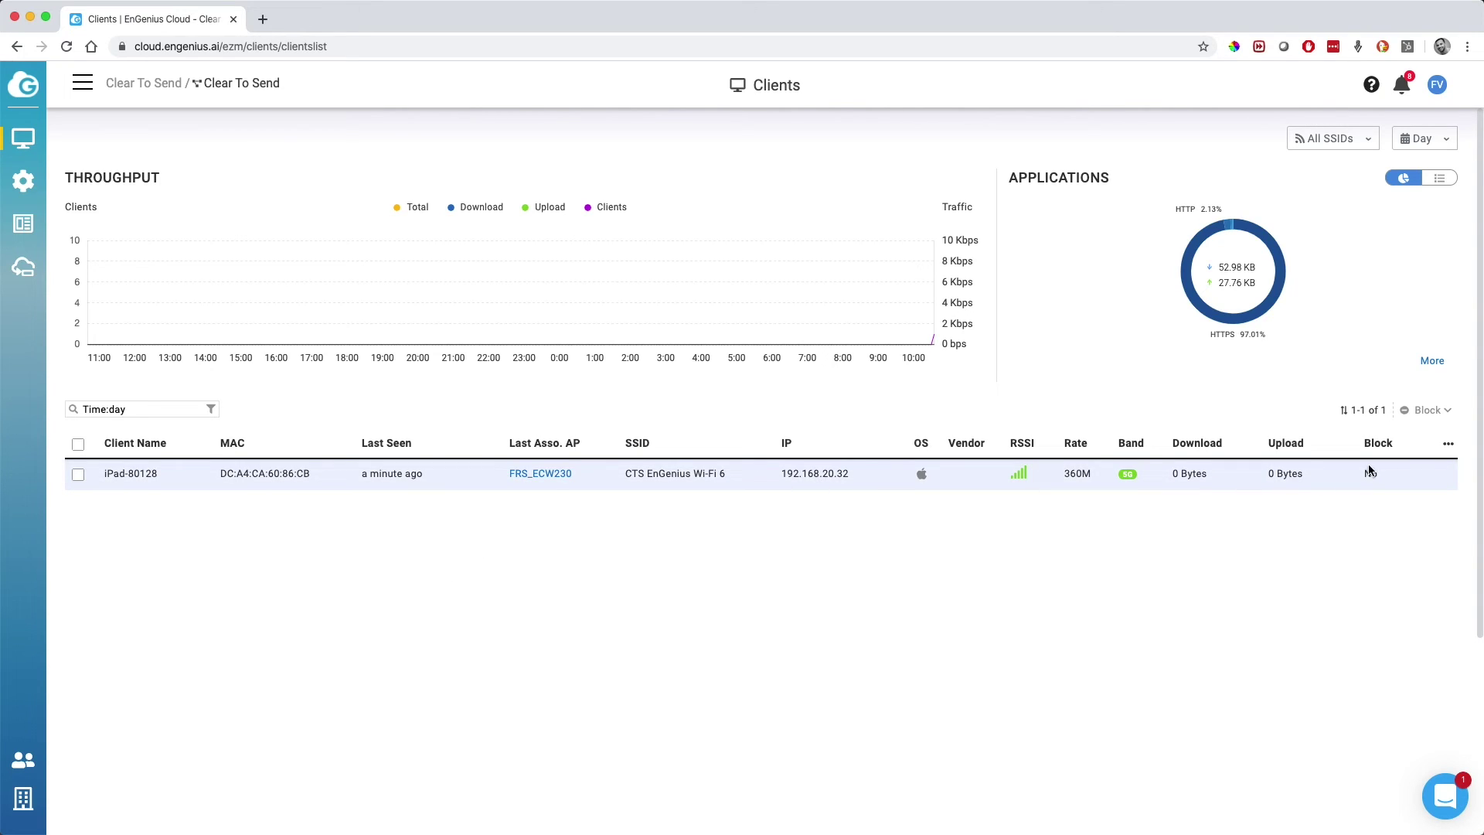
left_click(1450, 446)
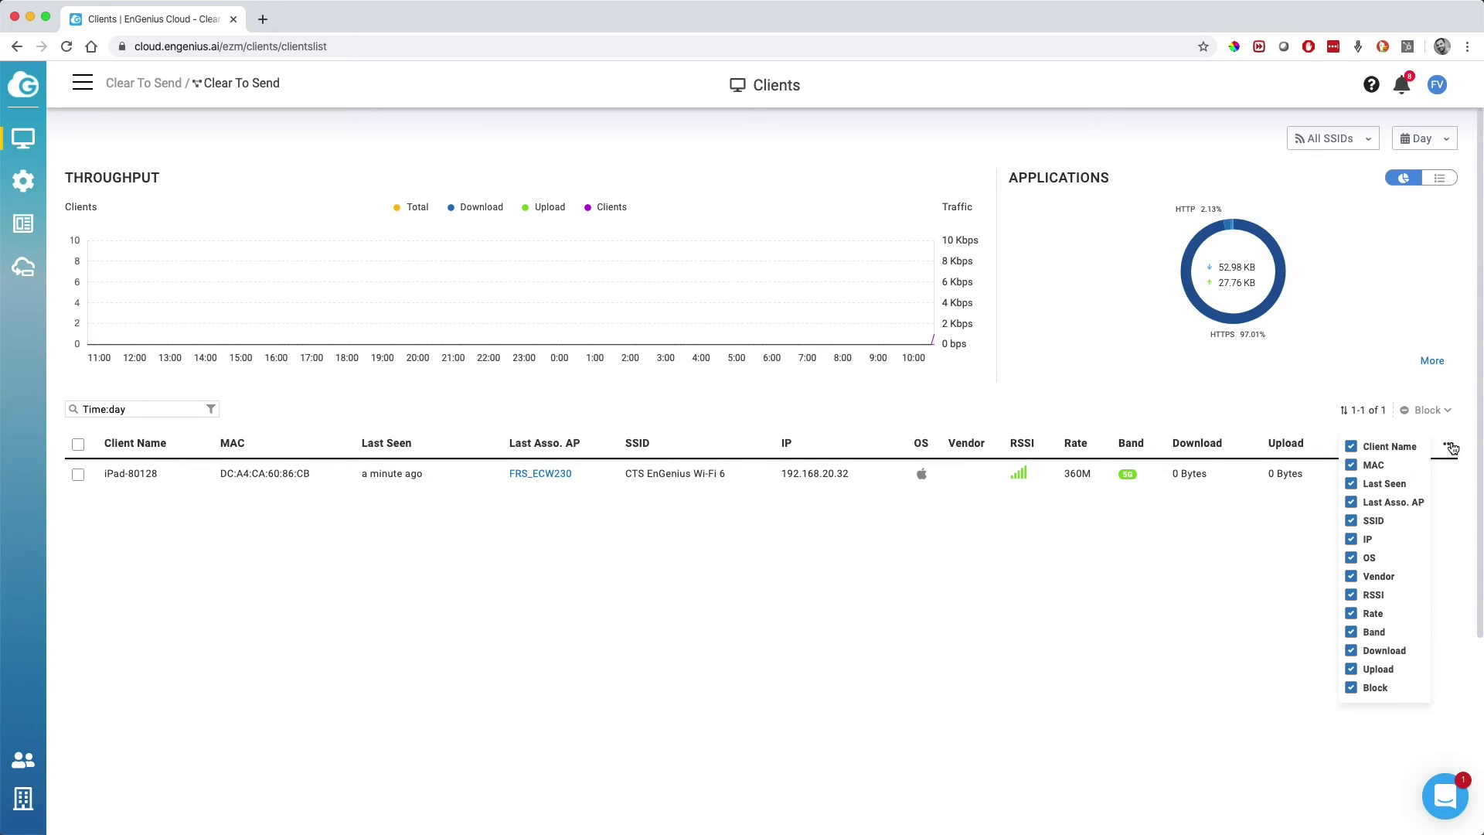
left_click(1449, 446)
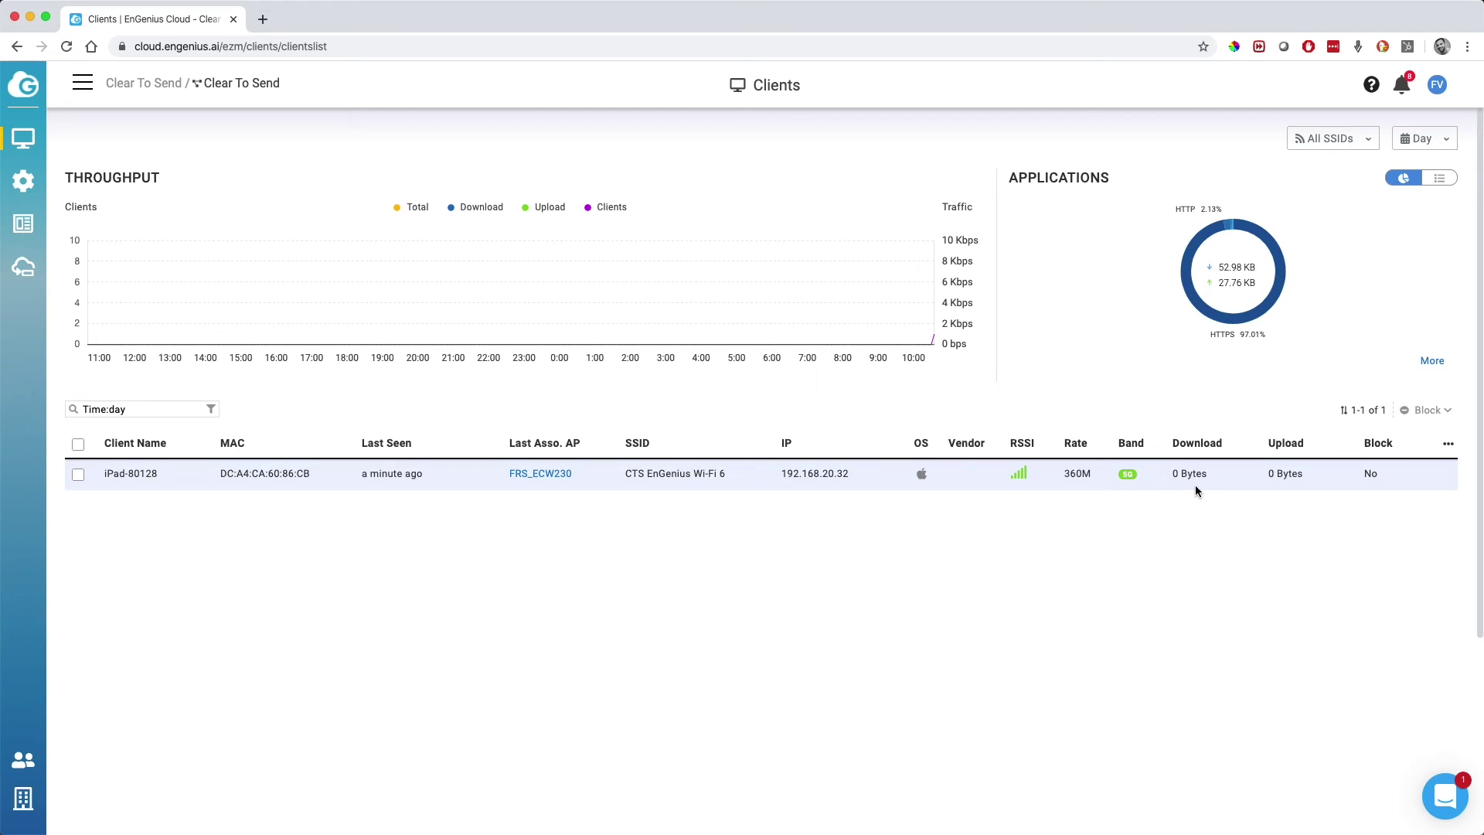
Step: Show application usage as a ranked list led by HTTPS 97.01%, and view its full details
mouse_move(1025, 473)
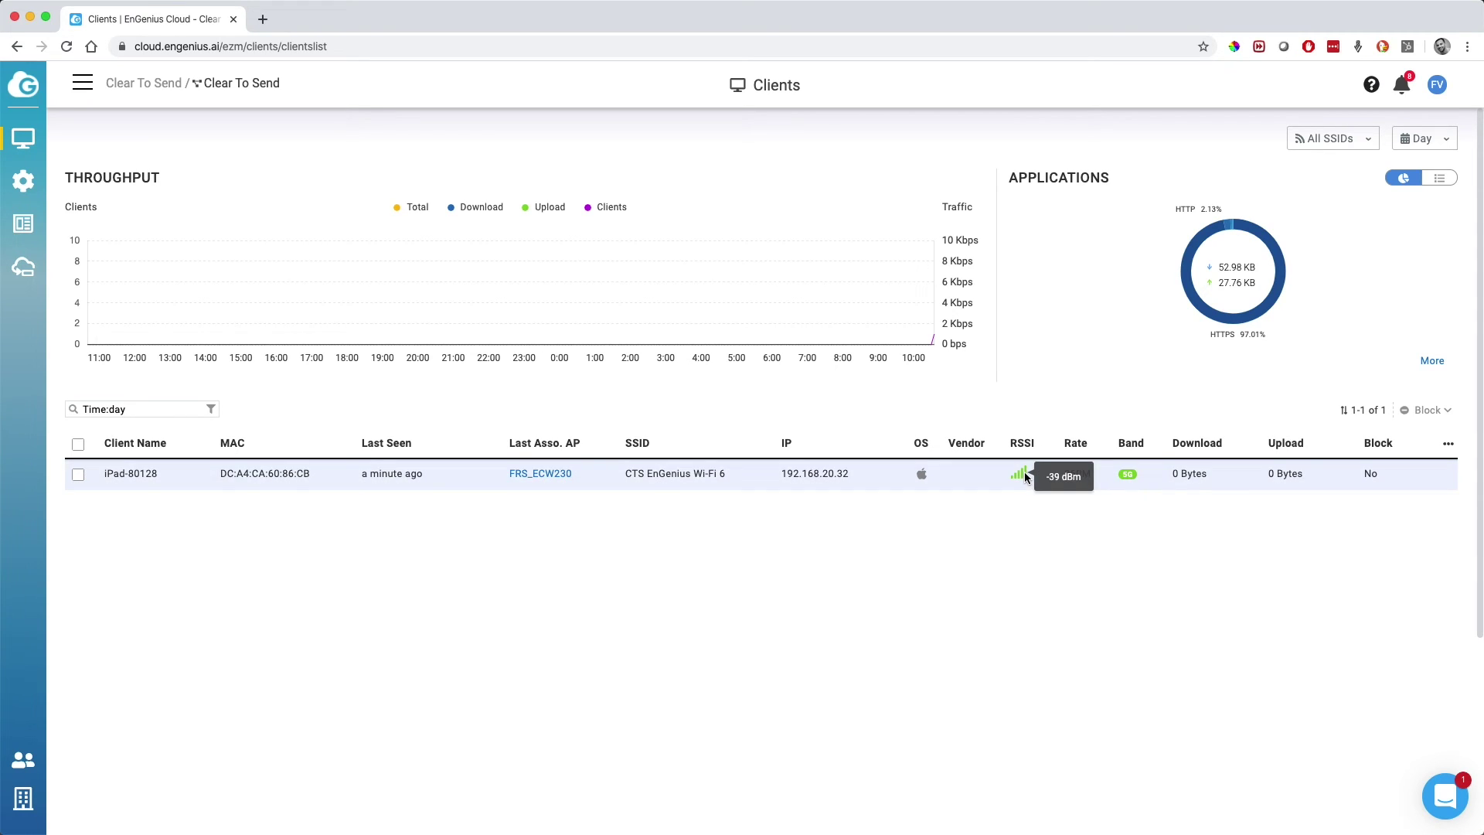
left_click(1442, 179)
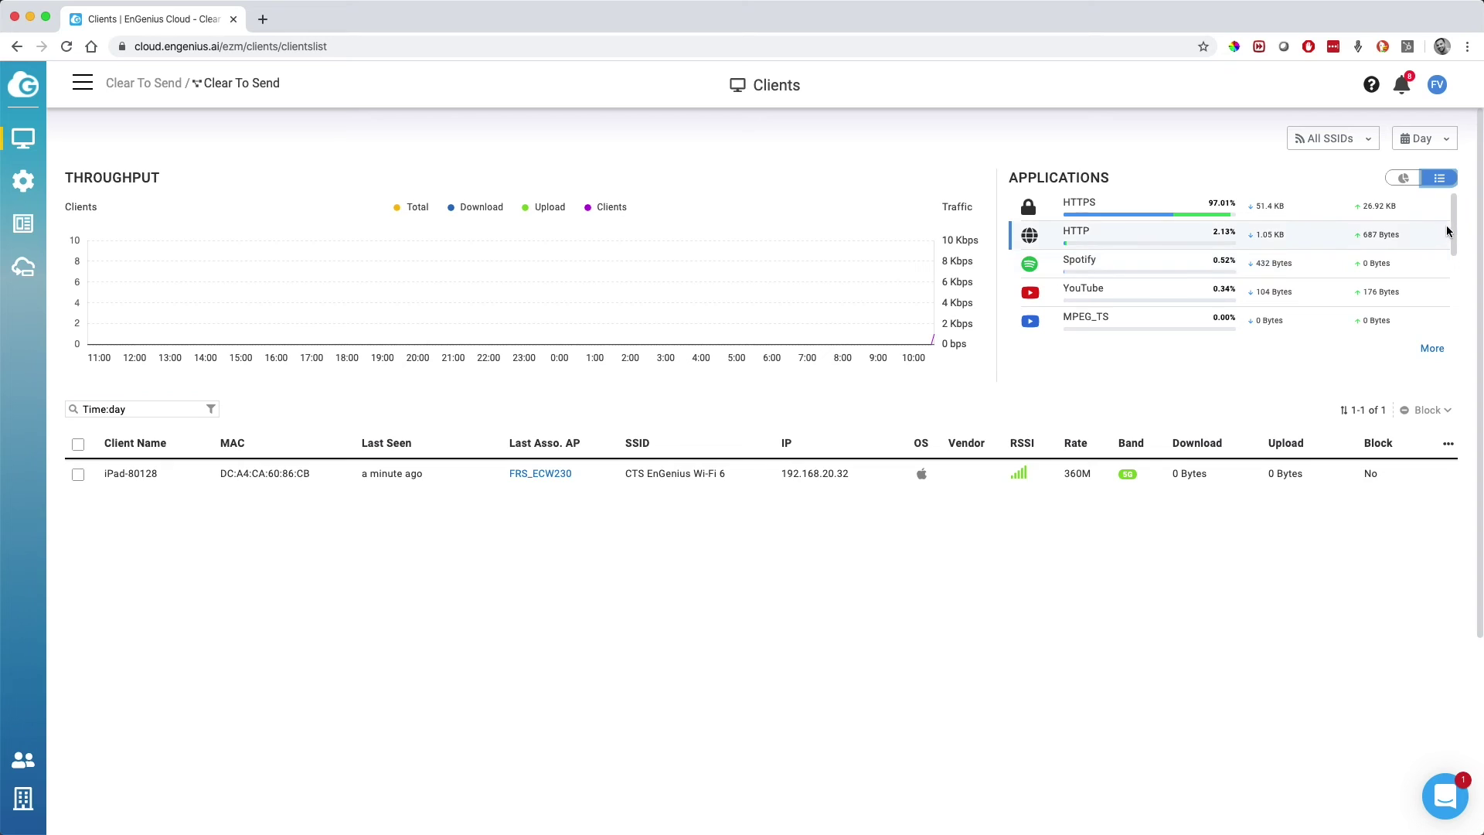
mouse_move(1451, 211)
left_mouse_down()
mouse_move(1447, 374)
mouse_move(1461, 189)
left_mouse_up()
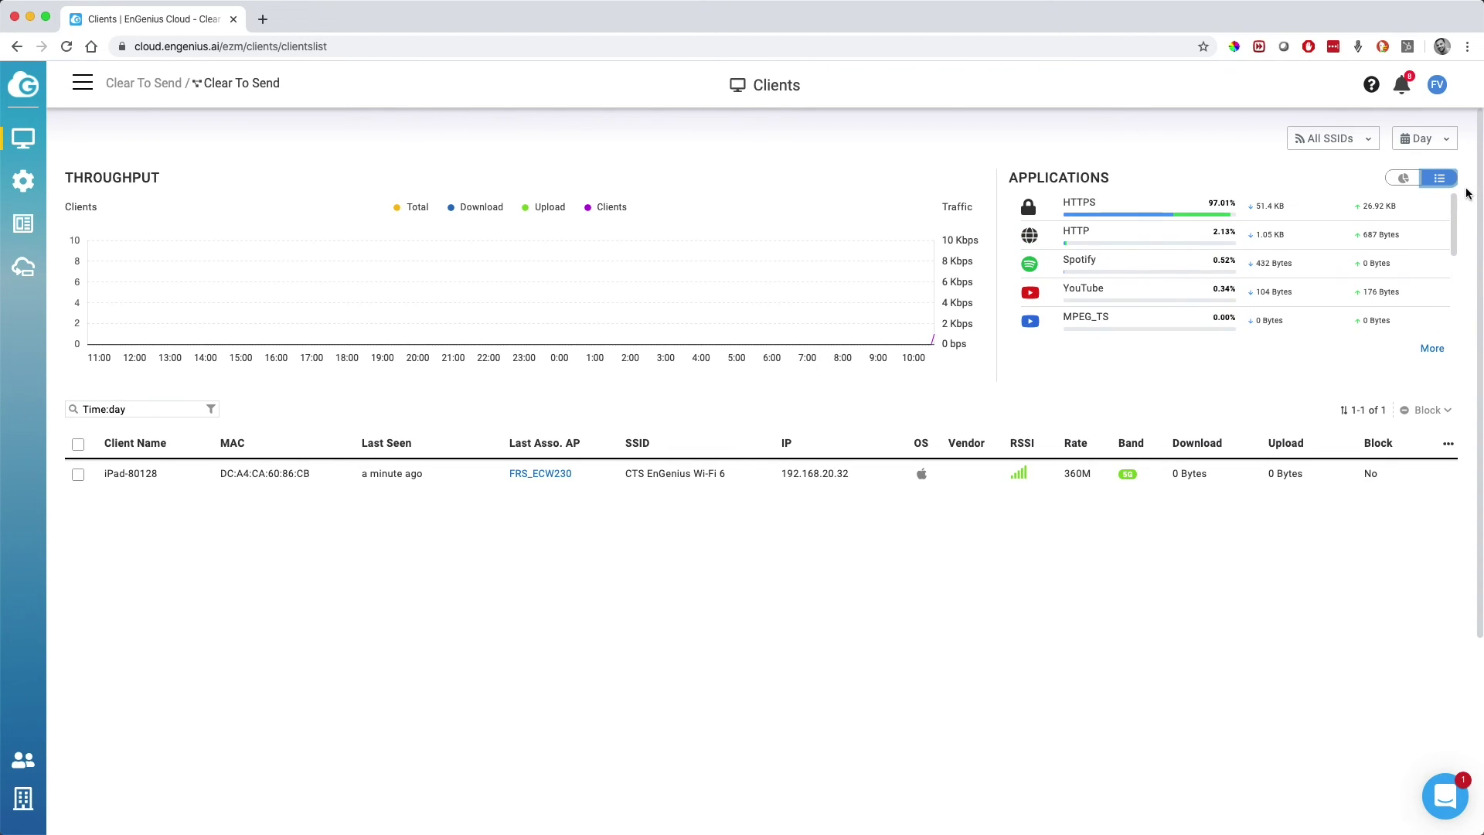
left_click(1427, 350)
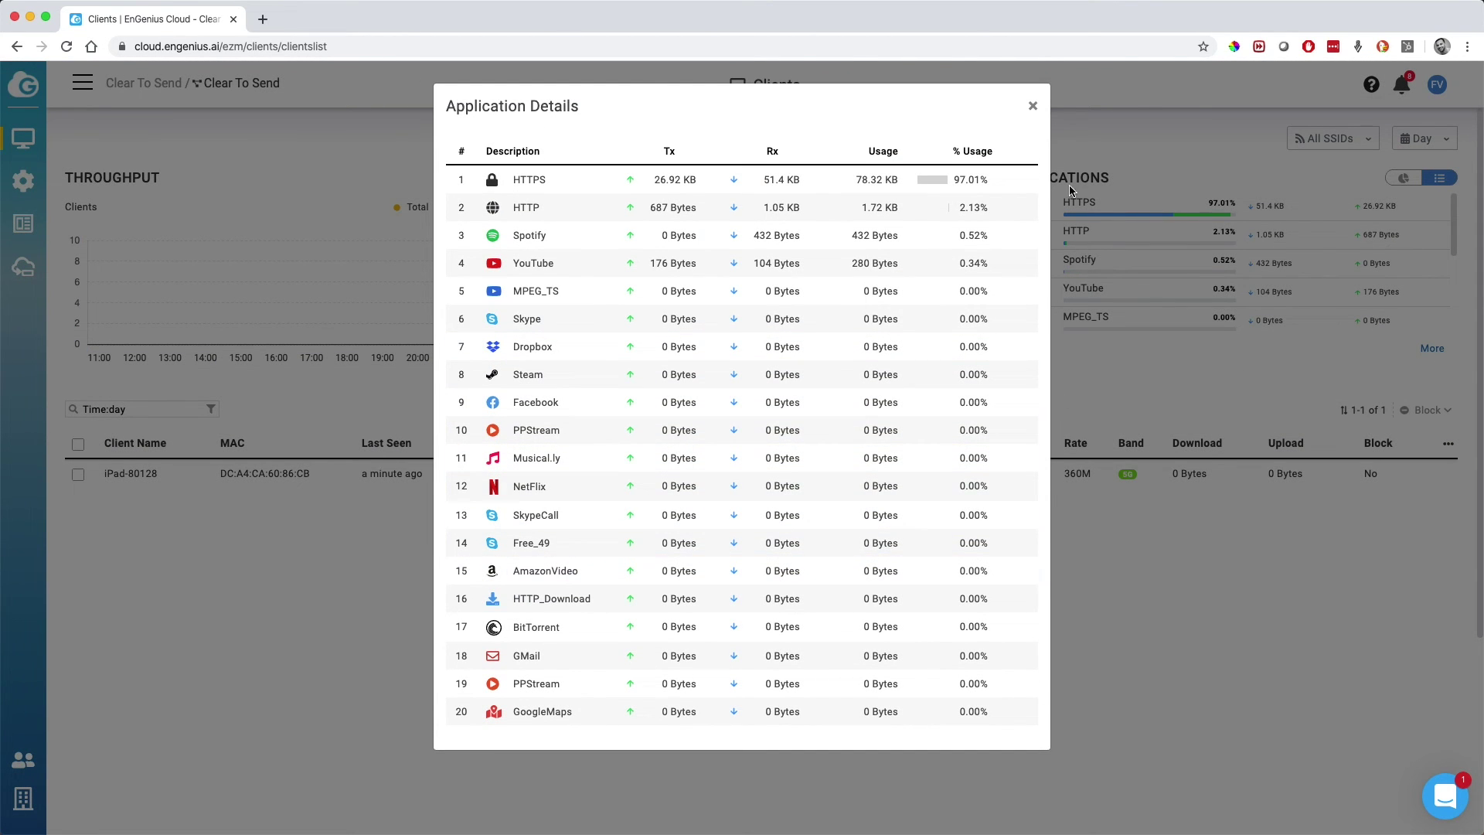
left_click(1032, 106)
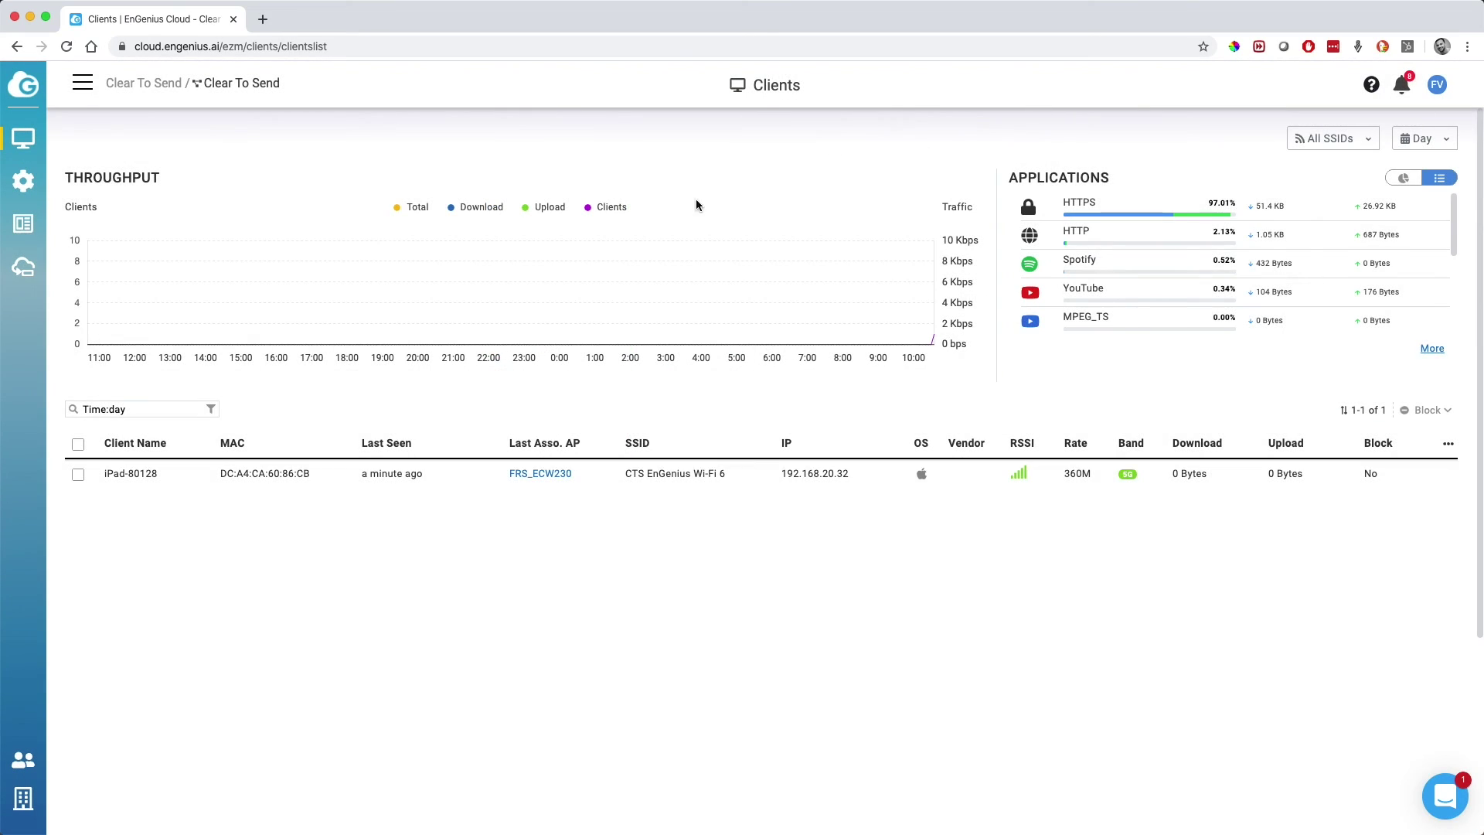
Step: Review the network Dashboard's Top Access Points, Clients, SSIDs and Applications: 1 AP online, 1 5G client
left_click(144, 82)
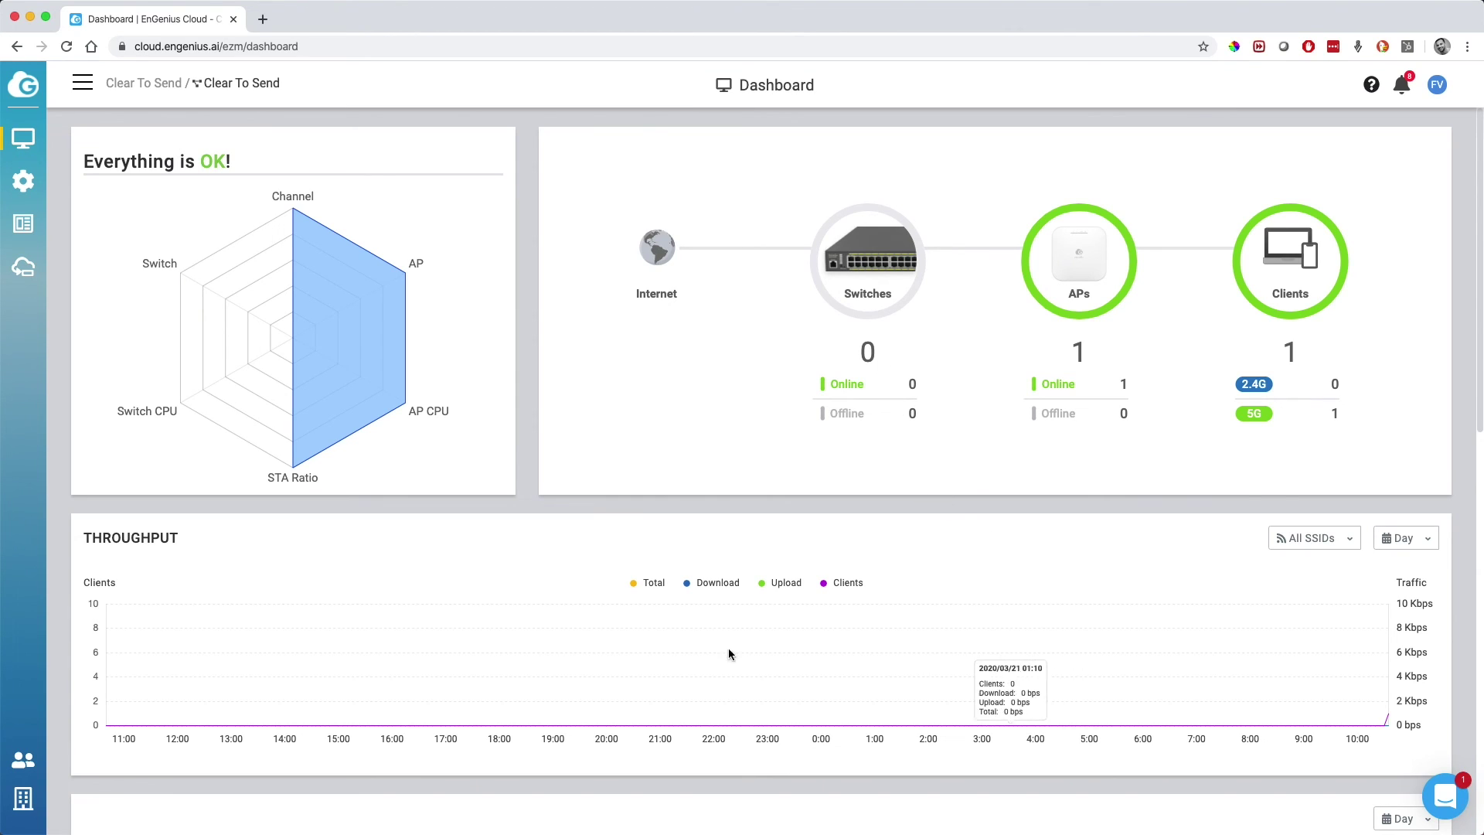
scroll(312, 605, "down", 1)
scroll(311, 600, "down", 6)
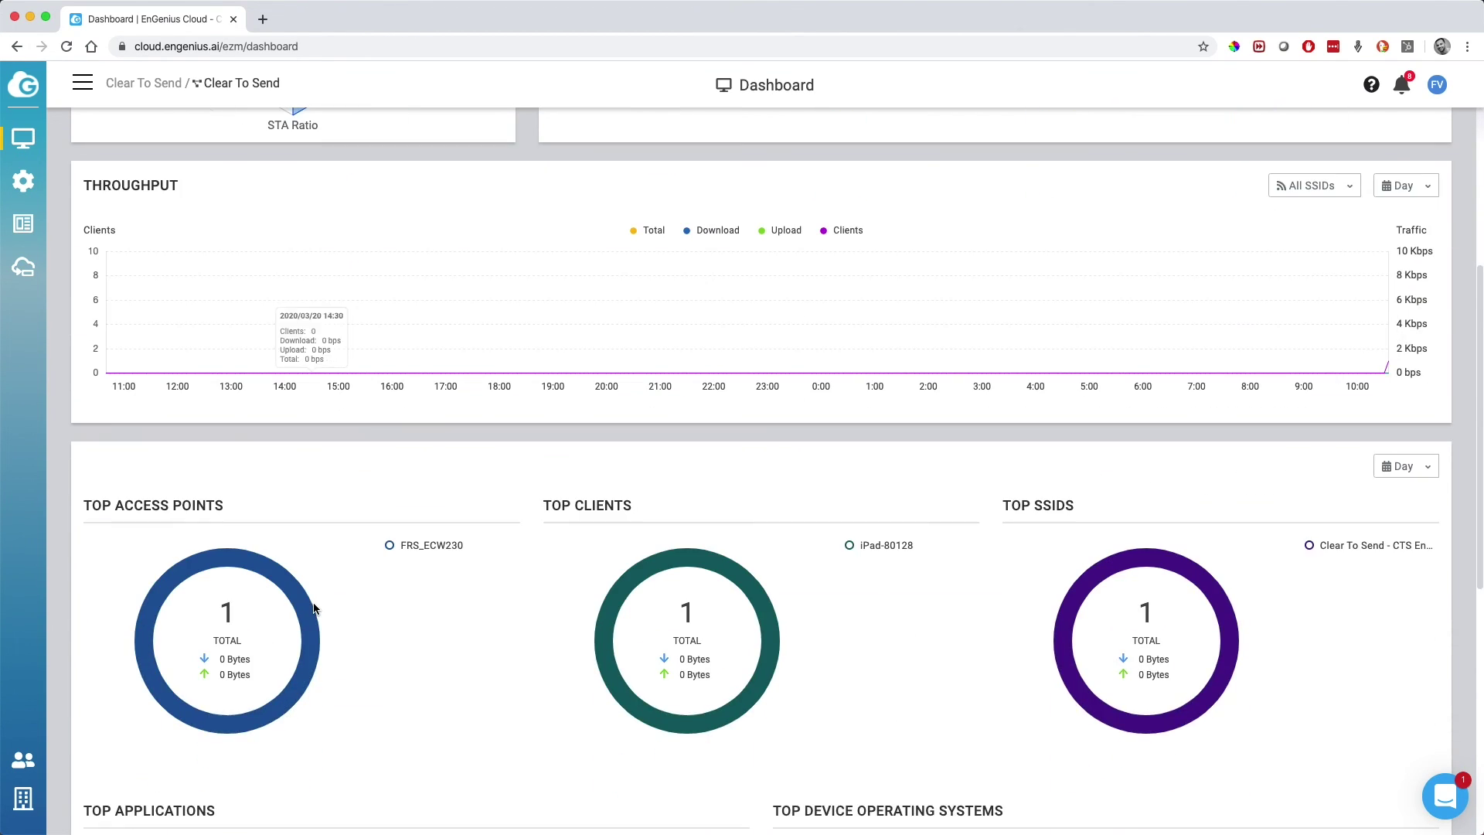
scroll(314, 608, "down", 2)
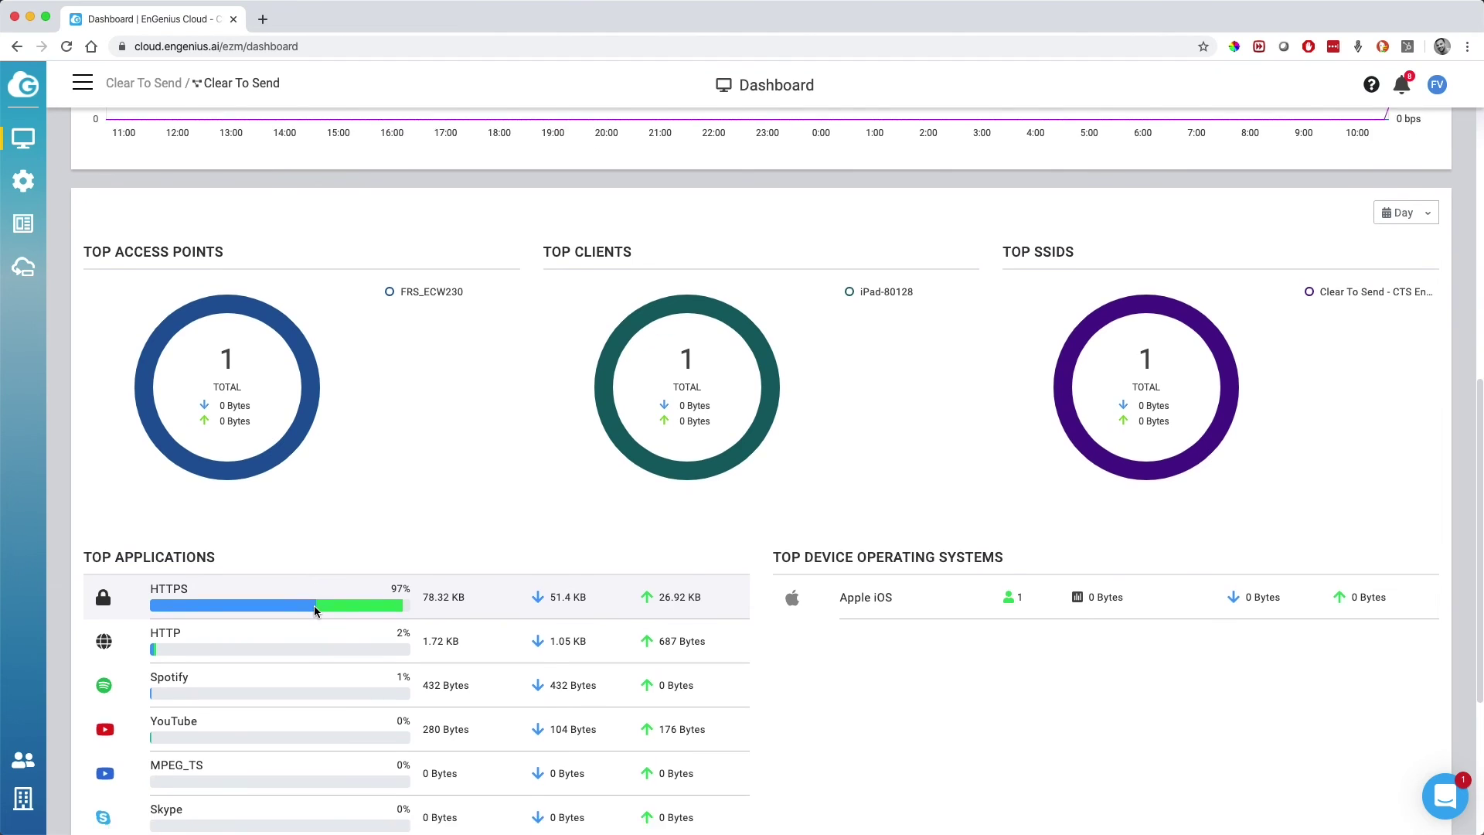
scroll(316, 610, "down", 1)
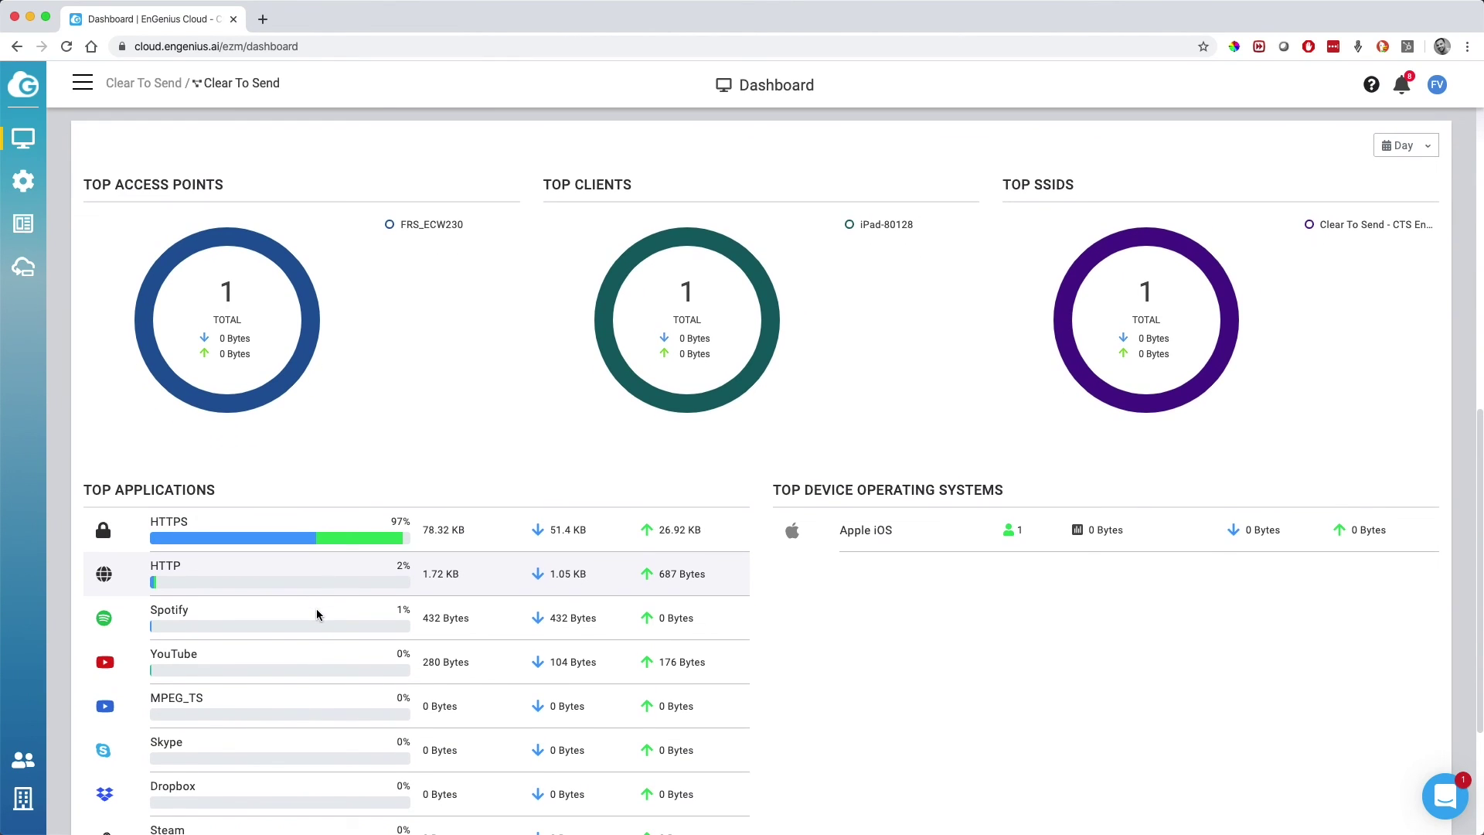
scroll(1020, 688, "down", 2)
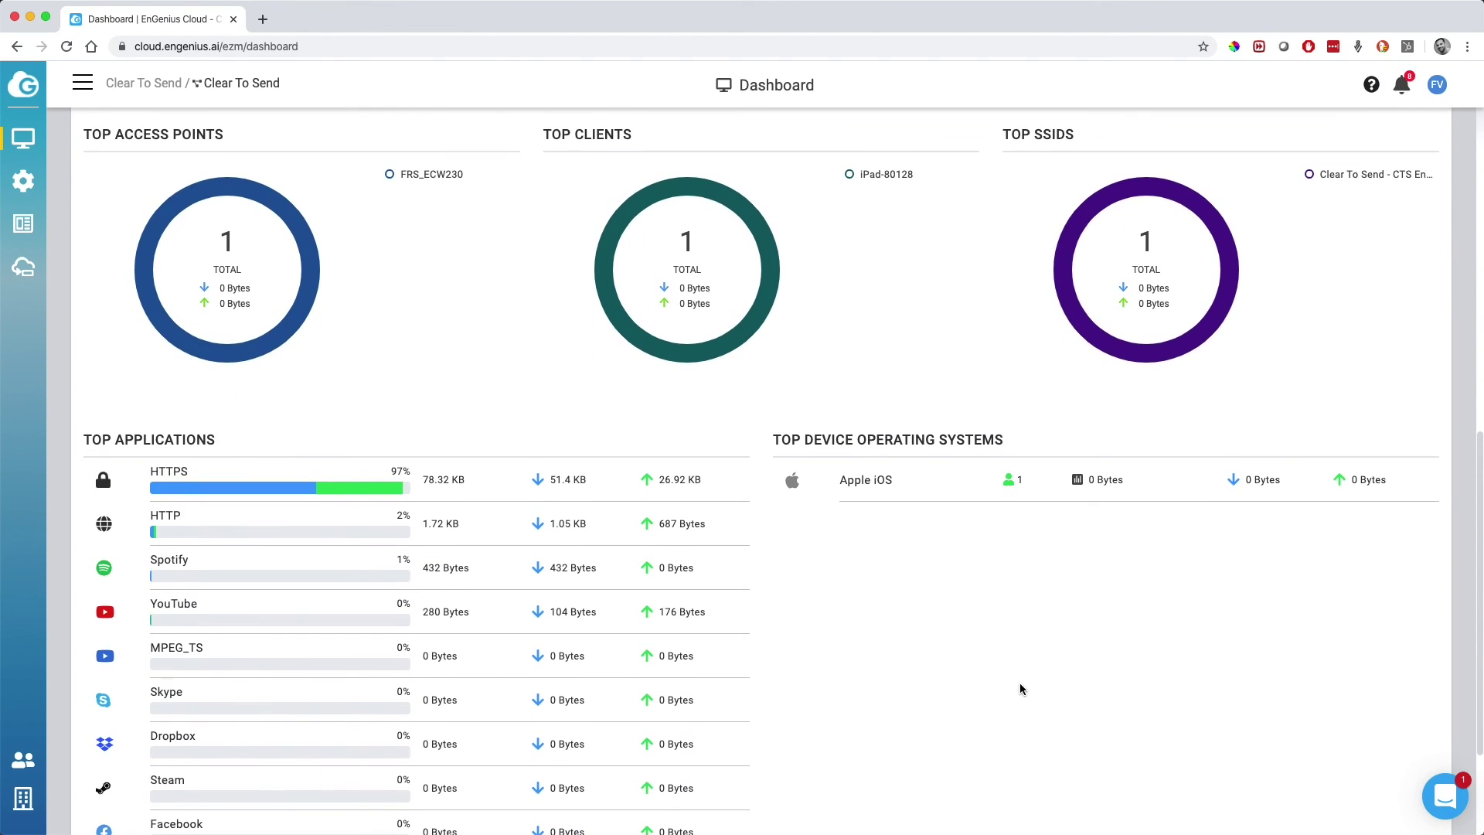
scroll(1020, 687, "down", 2)
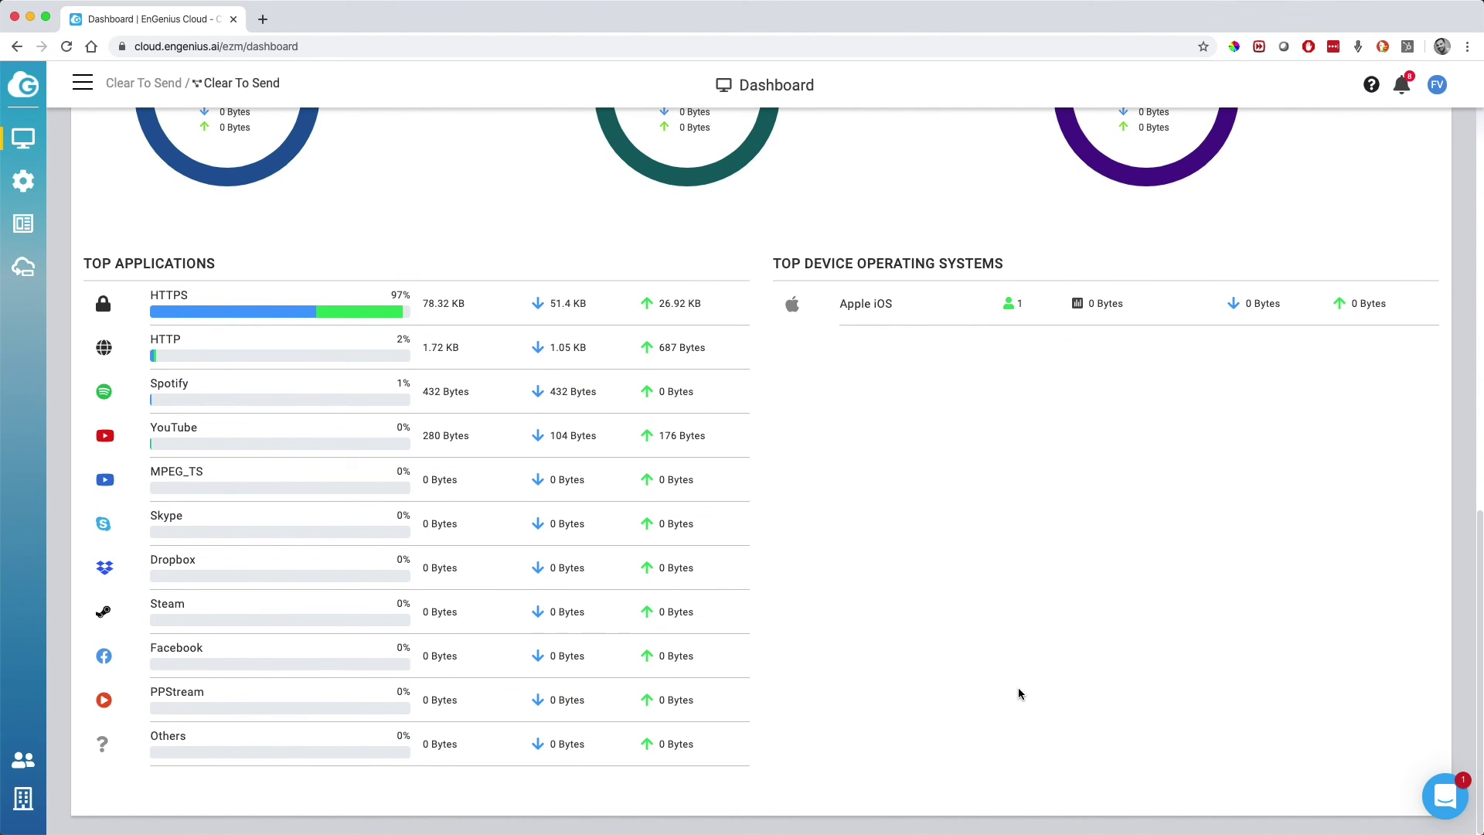
scroll(1051, 518, "up", 15)
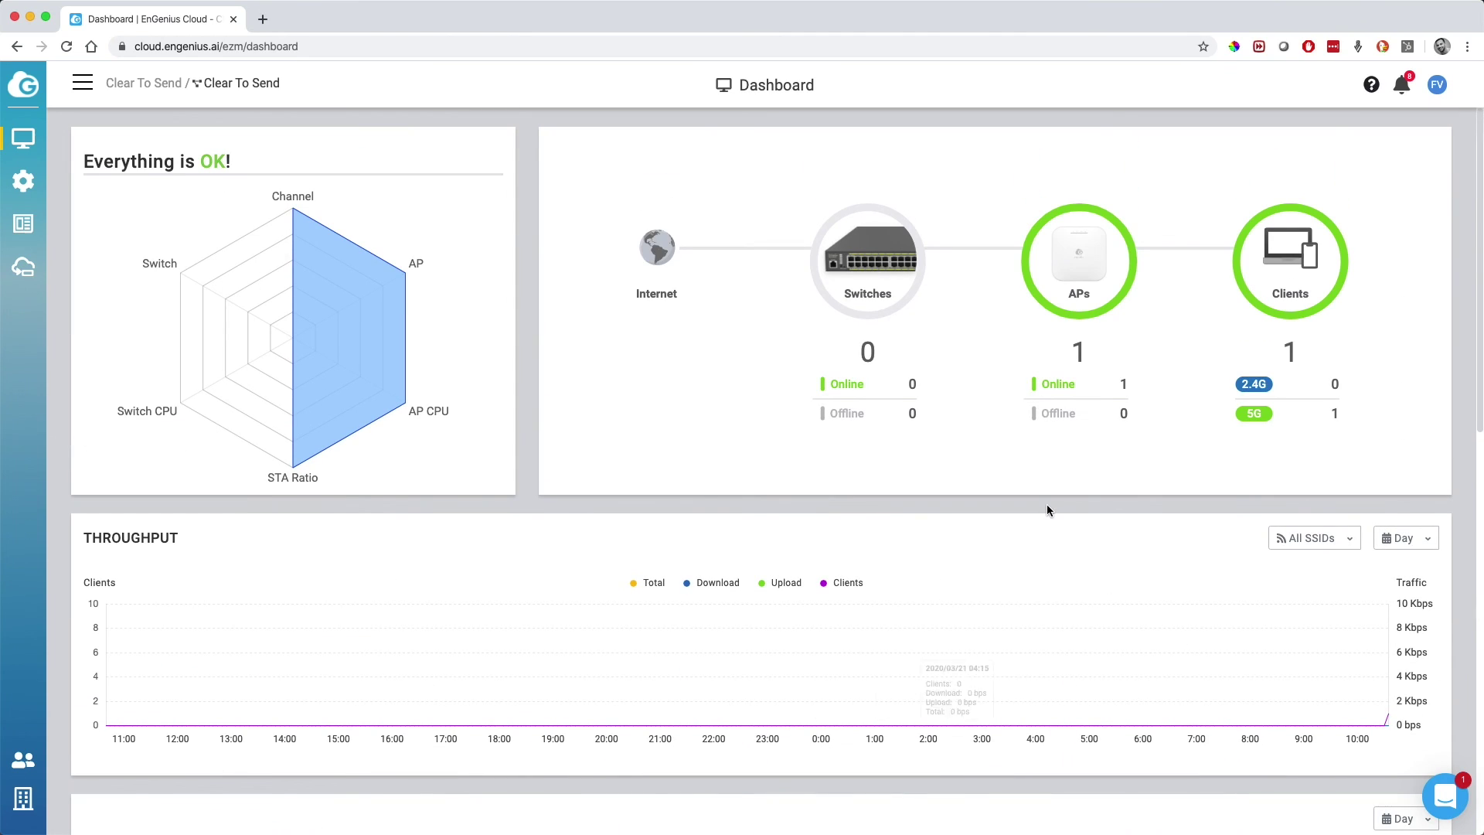